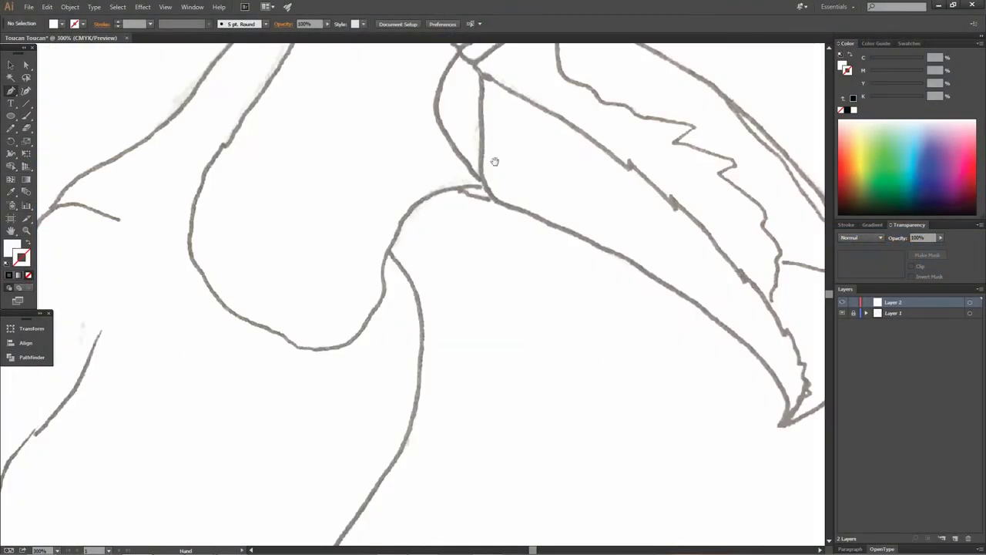
# Trace the eye outline and the beak's lower edge, curving it up to the neck
pyautogui.moveTo(492, 186); pyautogui.dragTo(496, 195)
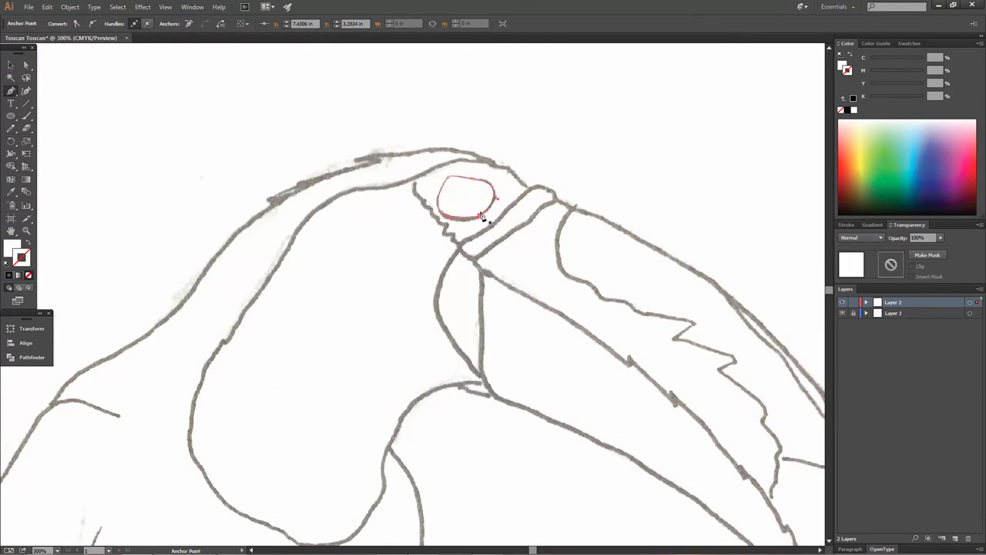
pyautogui.click(847, 110)
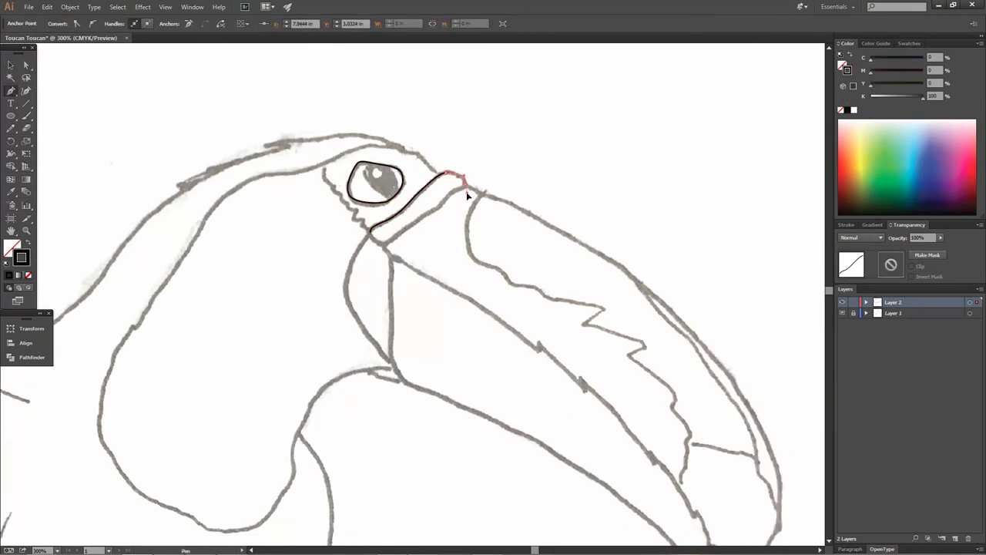
pyautogui.click(494, 460)
pyautogui.click(404, 330)
pyautogui.click(205, 232)
pyautogui.press('p')
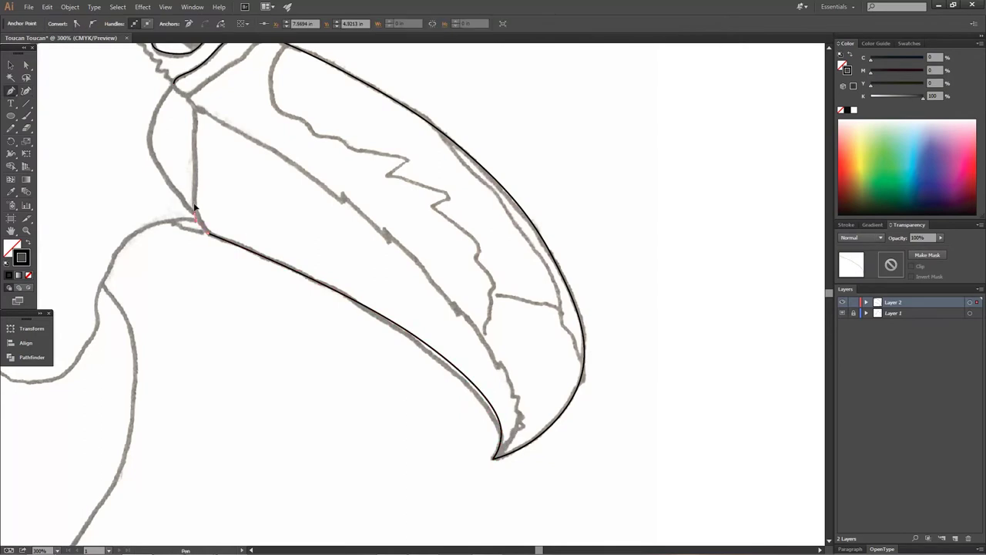
pyautogui.click(173, 86)
pyautogui.moveTo(203, 115); pyautogui.dragTo(261, 243)
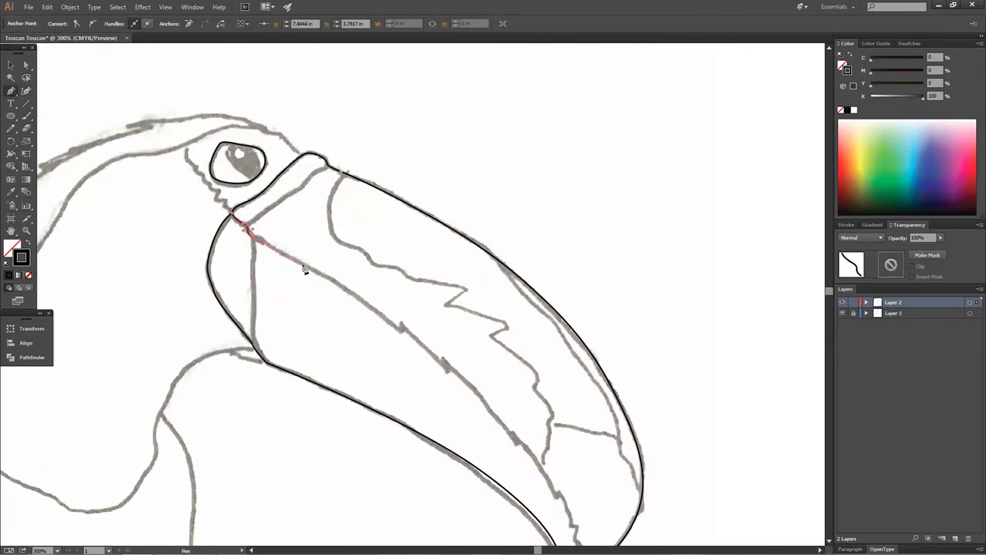
# Trace the jagged inner stripe of the beak and close the beak path at its tip
pyautogui.click(349, 284)
pyautogui.click(391, 322)
pyautogui.click(425, 381)
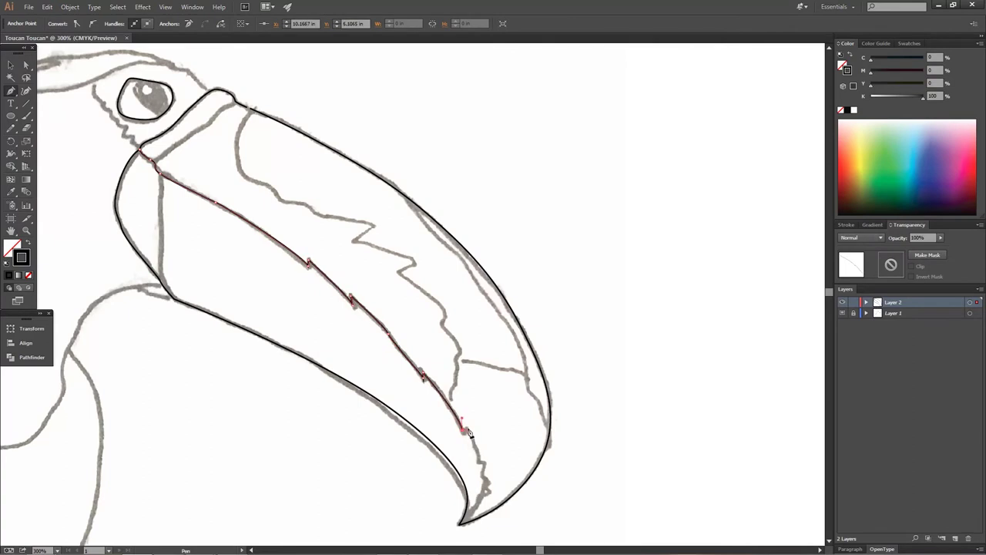
pyautogui.click(486, 482)
pyautogui.scroll(-1, 486, 482)
pyautogui.click(453, 477)
pyautogui.scroll(2, 312, 275)
pyautogui.scroll(2, 258, 335)
# Outline the inner eye and begin the throat curve below the beak
pyautogui.click(269, 333)
pyautogui.click(215, 236)
pyautogui.click(215, 236)
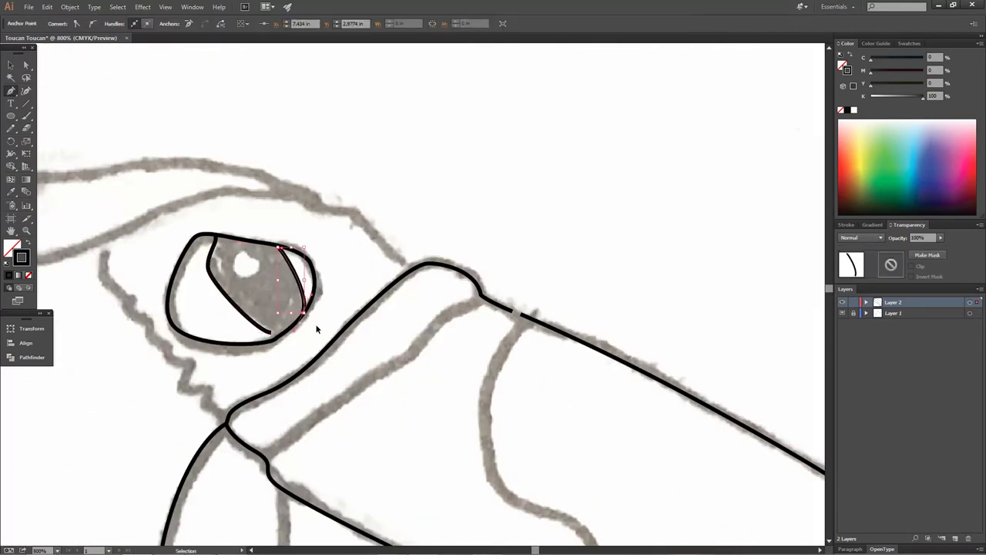
pyautogui.scroll(-3, 443, 319)
pyautogui.click(528, 252)
pyautogui.moveTo(443, 318)
pyautogui.mouseDown()
pyautogui.moveTo(597, 84)
pyautogui.moveTo(448, 342)
pyautogui.mouseUp()
# Finish the throat curve and trace the feathered head crest down along the back
pyautogui.click(344, 402)
pyautogui.moveTo(460, 52); pyautogui.dragTo(537, 123)
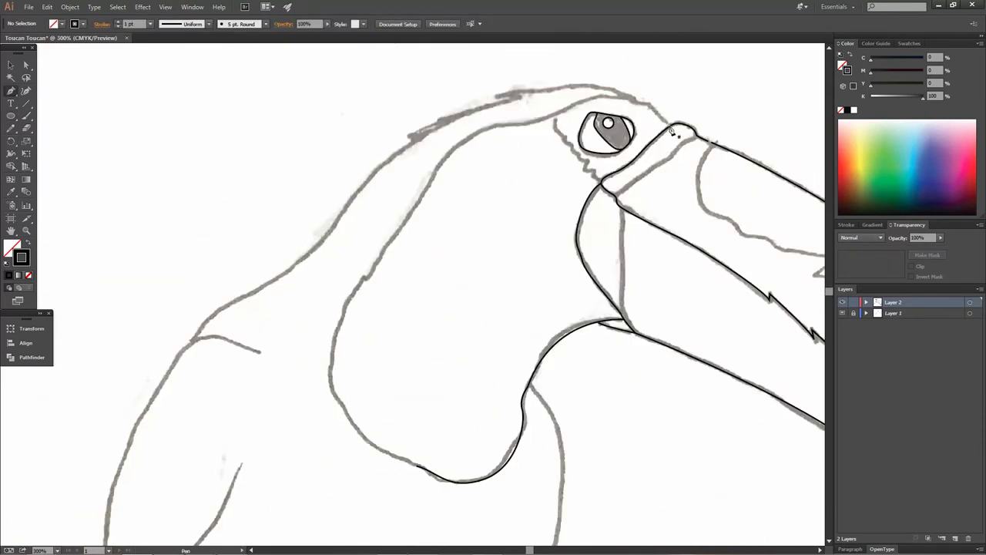
pyautogui.click(420, 471)
pyautogui.moveTo(463, 308); pyautogui.dragTo(457, 360)
pyautogui.click(495, 142)
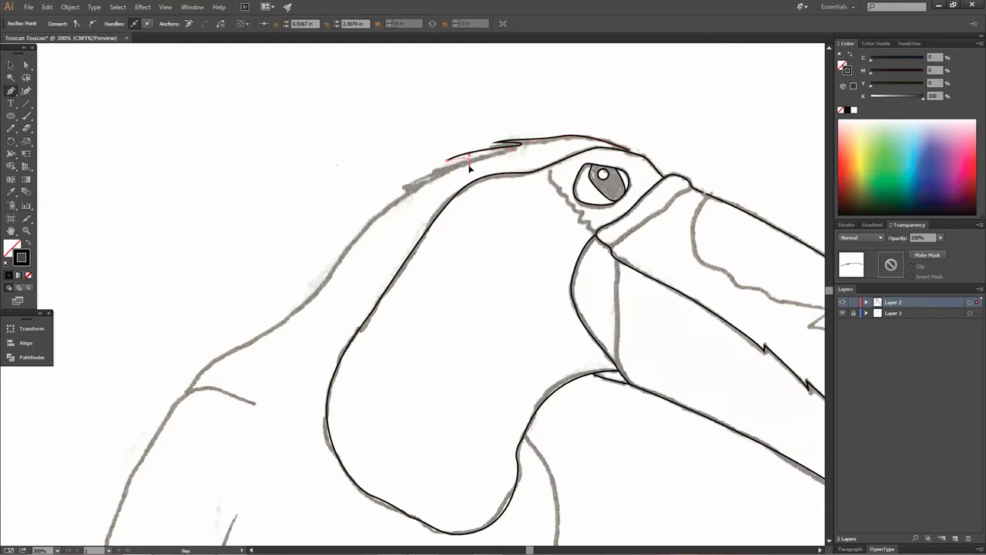
pyautogui.moveTo(383, 218); pyautogui.dragTo(407, 148)
pyautogui.moveTo(320, 254); pyautogui.dragTo(204, 301)
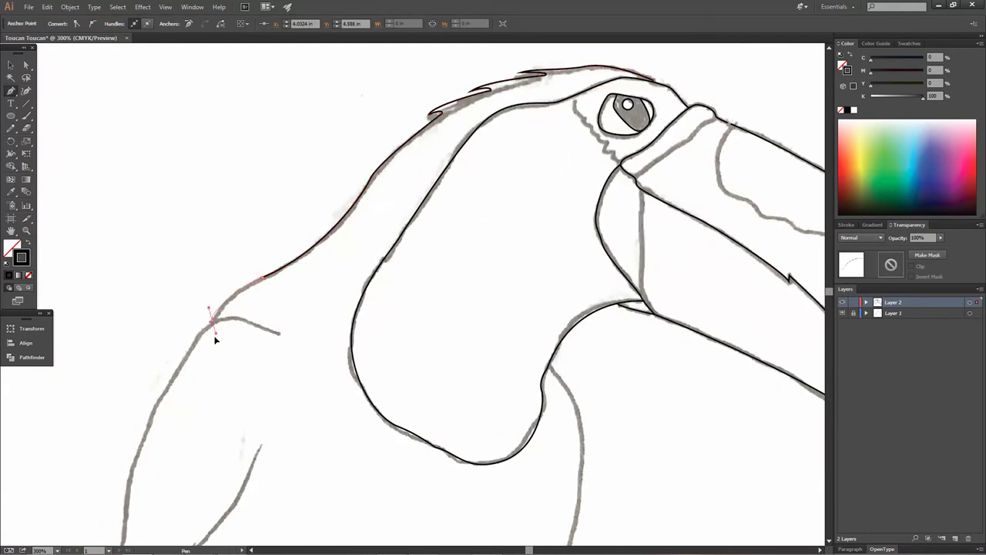
pyautogui.moveTo(143, 515); pyautogui.dragTo(204, 327)
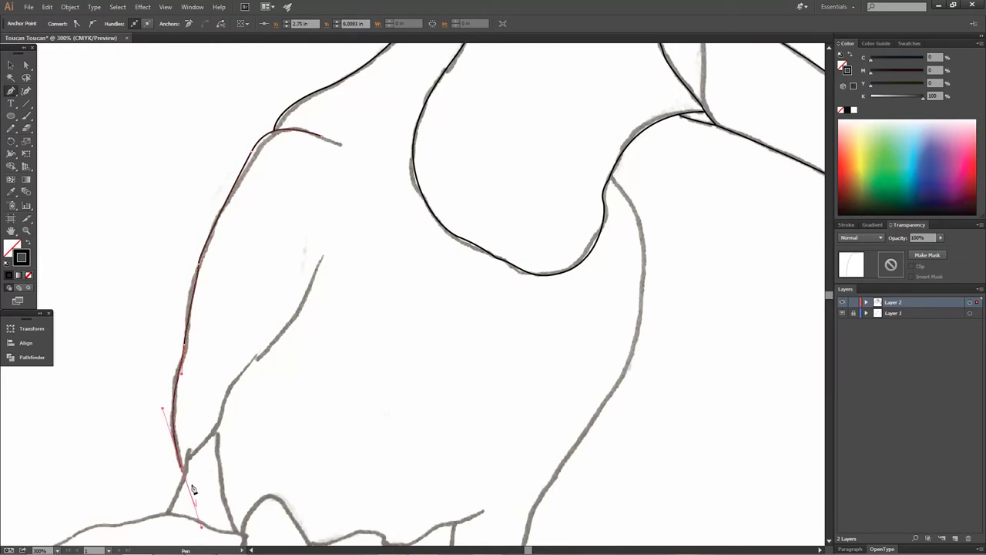
pyautogui.click(222, 413)
pyautogui.keyDown('ctrl'); pyautogui.click(346, 251); pyautogui.keyUp('ctrl')
# Trace the curved wing edge downward to its end
pyautogui.moveTo(669, 191); pyautogui.dragTo(589, 178)
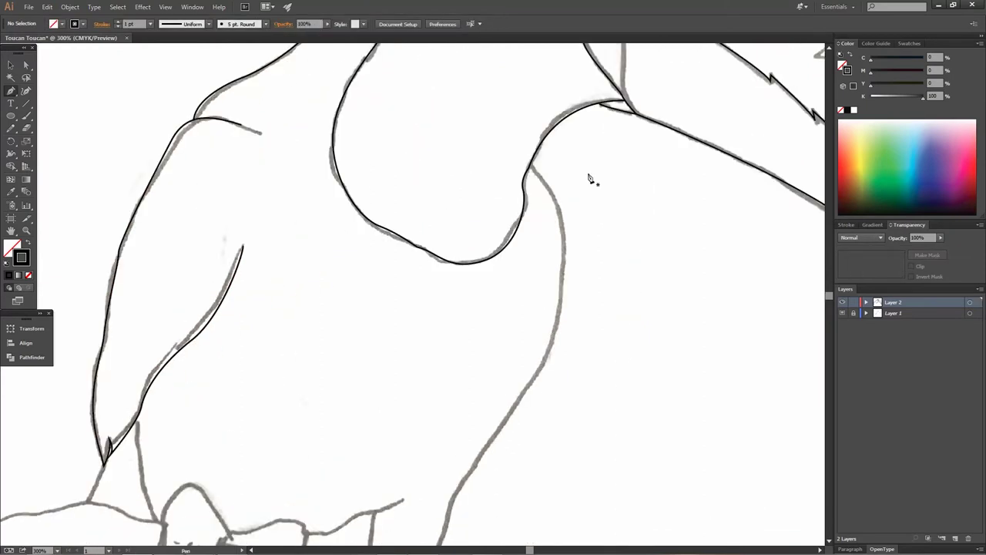
pyautogui.moveTo(547, 374); pyautogui.dragTo(510, 256)
pyautogui.moveTo(445, 333); pyautogui.dragTo(410, 376)
pyautogui.click(395, 447)
pyautogui.keyDown('ctrl'); pyautogui.click(336, 452); pyautogui.keyUp('ctrl')
# Trace the front of the body down to the feet with an arc over the foot
pyautogui.moveTo(336, 453); pyautogui.dragTo(392, 418)
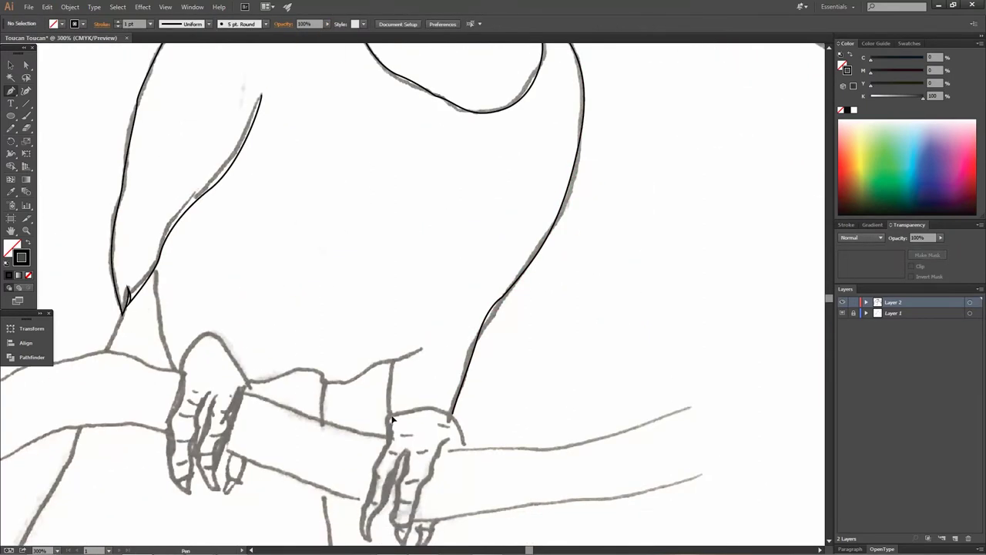
pyautogui.click(324, 378)
pyautogui.click(421, 350)
pyautogui.keyDown('ctrl'); pyautogui.click(478, 323); pyautogui.keyUp('ctrl')
pyautogui.moveTo(498, 449); pyautogui.dragTo(498, 360)
pyautogui.click(383, 353)
# Outline the right foot's toes and one curved claw
pyautogui.keyDown('ctrl'); pyautogui.click(493, 379); pyautogui.keyUp('ctrl')
pyautogui.click(449, 351)
pyautogui.click(395, 432)
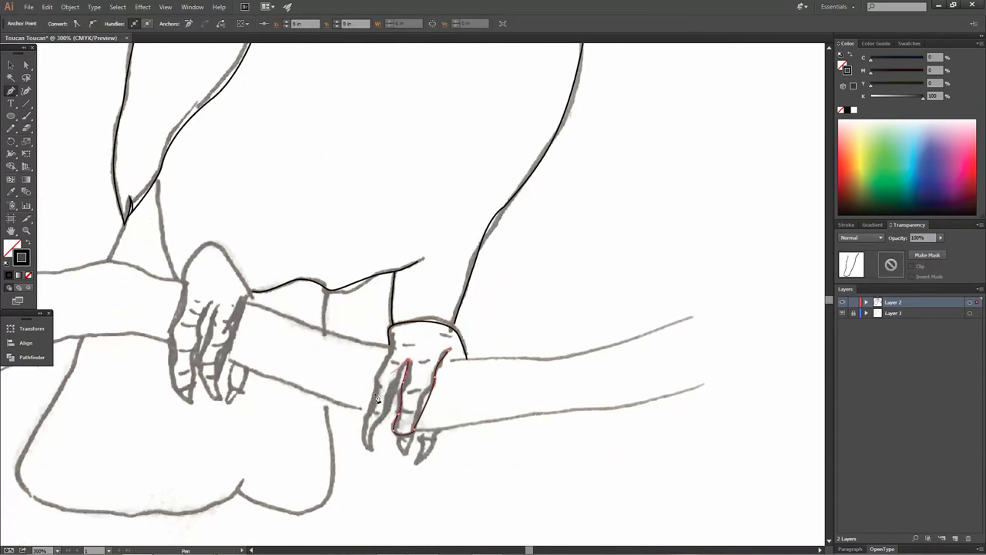
pyautogui.keyDown('ctrl'); pyautogui.click(404, 339); pyautogui.keyUp('ctrl')
pyautogui.moveTo(404, 339); pyautogui.dragTo(393, 330)
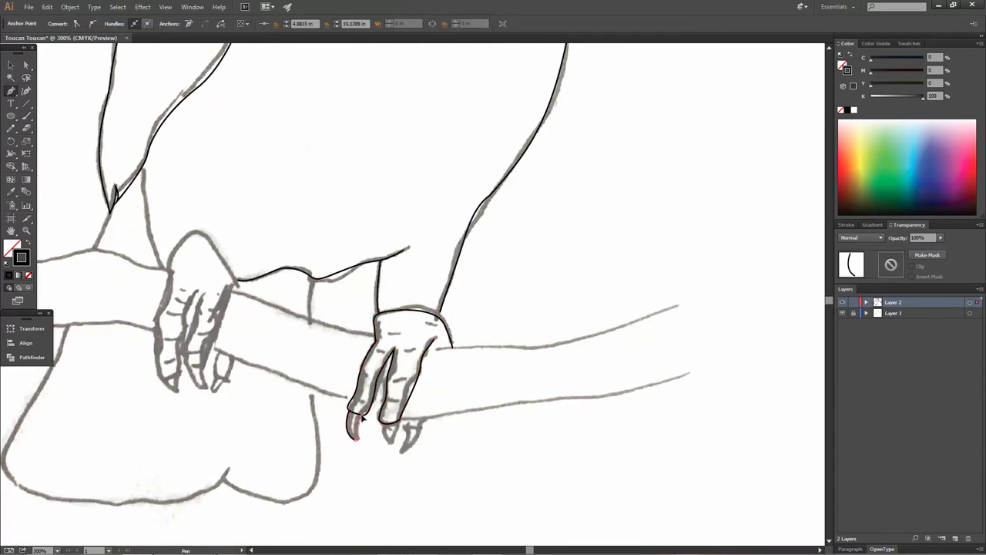
pyautogui.moveTo(430, 423); pyautogui.dragTo(419, 418)
# Trace another claw and the top outline of the left foot
pyautogui.click(396, 428)
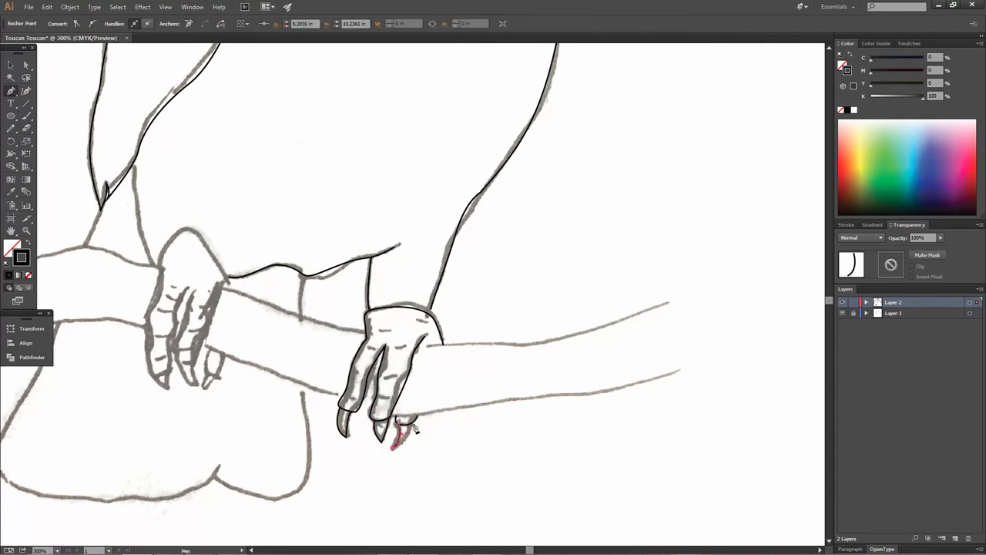
pyautogui.scroll(3, 326, 275)
pyautogui.hscroll(-4, 326, 276)
pyautogui.click(283, 265)
pyautogui.keyDown('ctrl'); pyautogui.click(282, 266); pyautogui.keyUp('ctrl')
pyautogui.scroll(-1, 324, 308)
pyautogui.click(317, 316)
pyautogui.moveTo(376, 351); pyautogui.dragTo(373, 374)
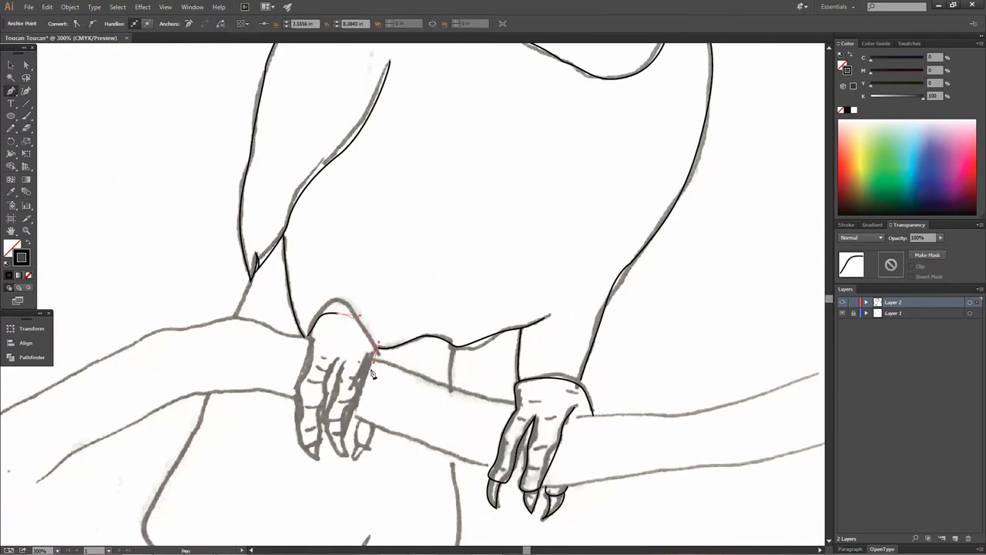
pyautogui.keyDown('ctrl'); pyautogui.click(312, 347); pyautogui.keyUp('ctrl')
# Complete the small claw outline on the foot
pyautogui.scroll(-1, 293, 414)
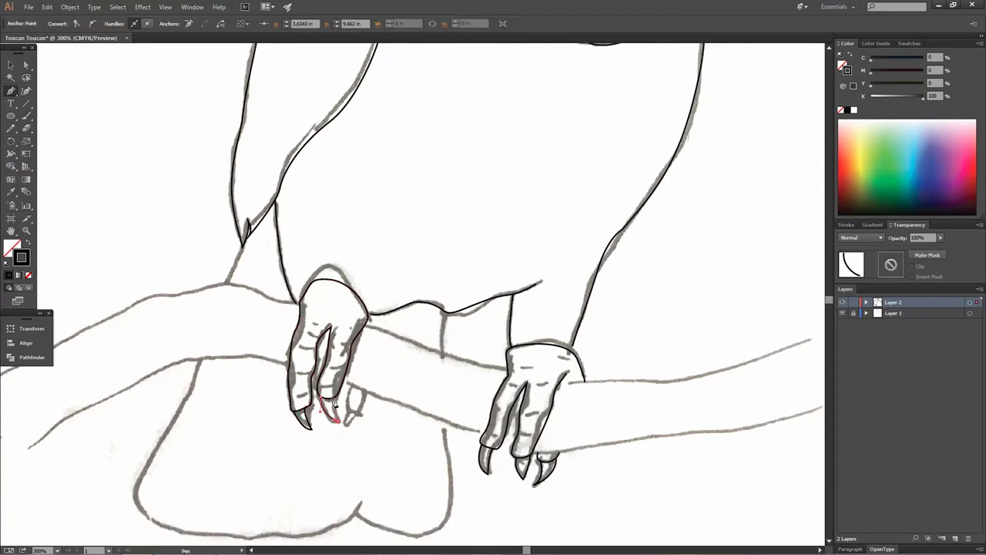
pyautogui.scroll(3, 334, 409)
pyautogui.scroll(-5, 367, 430)
pyautogui.hscroll(-2, 368, 429)
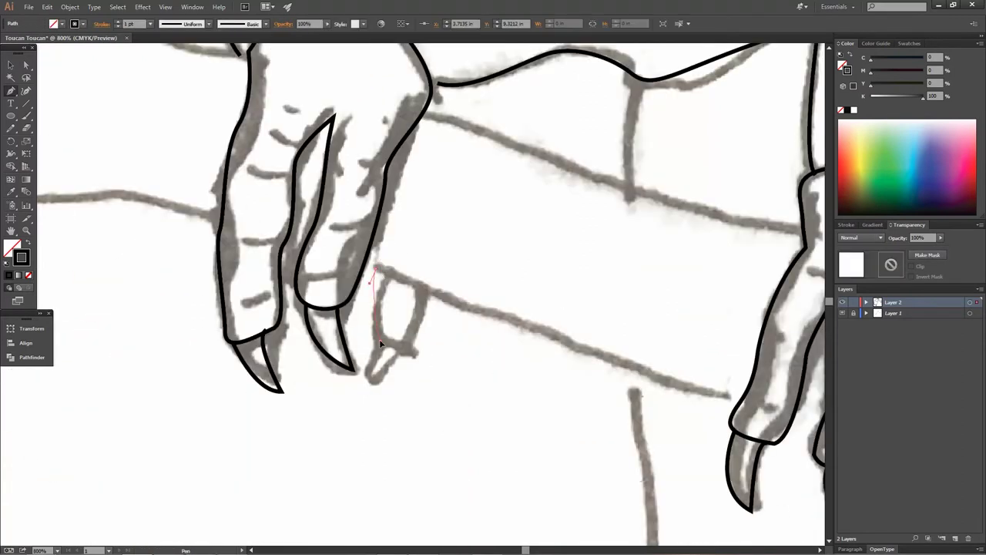
pyautogui.click(369, 386)
pyautogui.keyDown('ctrl'); pyautogui.click(353, 262); pyautogui.keyUp('ctrl')
# End the claw path and trace the rounded shape beneath the branch
pyautogui.keyDown('ctrl'); pyautogui.click(267, 332); pyautogui.keyUp('ctrl')
pyautogui.scroll(-4, 347, 308)
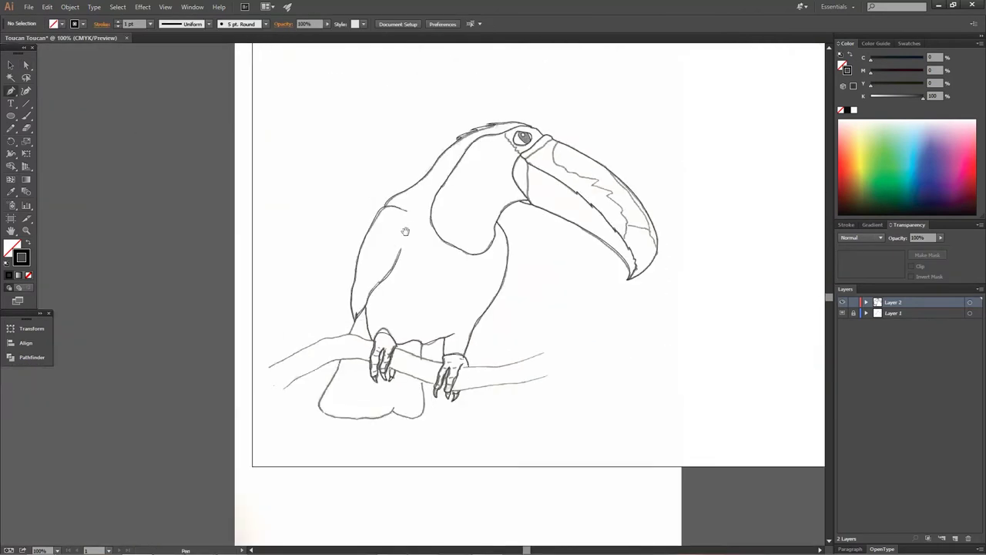
pyautogui.scroll(3, 452, 253)
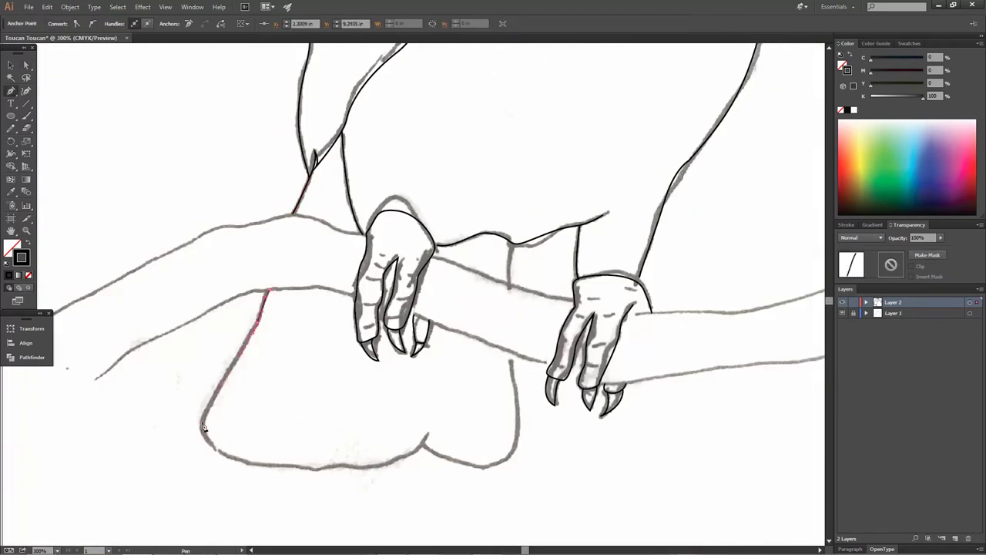
pyautogui.keyDown('ctrl'); pyautogui.click(485, 467); pyautogui.keyUp('ctrl')
pyautogui.click(515, 360)
pyautogui.keyDown('ctrl'); pyautogui.click(511, 308); pyautogui.keyUp('ctrl')
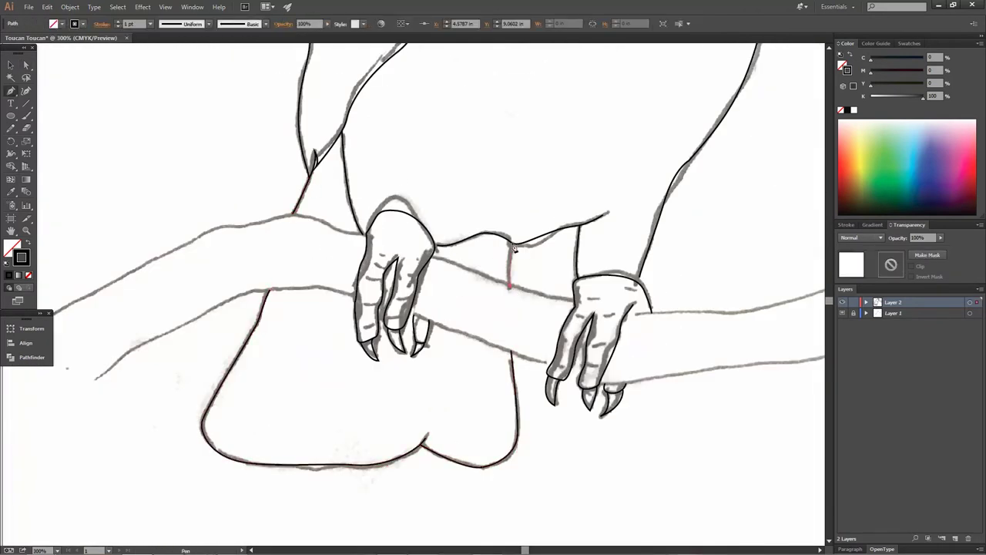
# Trace the branch outline with angular Pen points
pyautogui.hscroll(-2, 91, 315)
pyautogui.click(370, 211)
pyautogui.click(404, 231)
pyautogui.keyDown('ctrl'); pyautogui.click(432, 293); pyautogui.keyUp('ctrl')
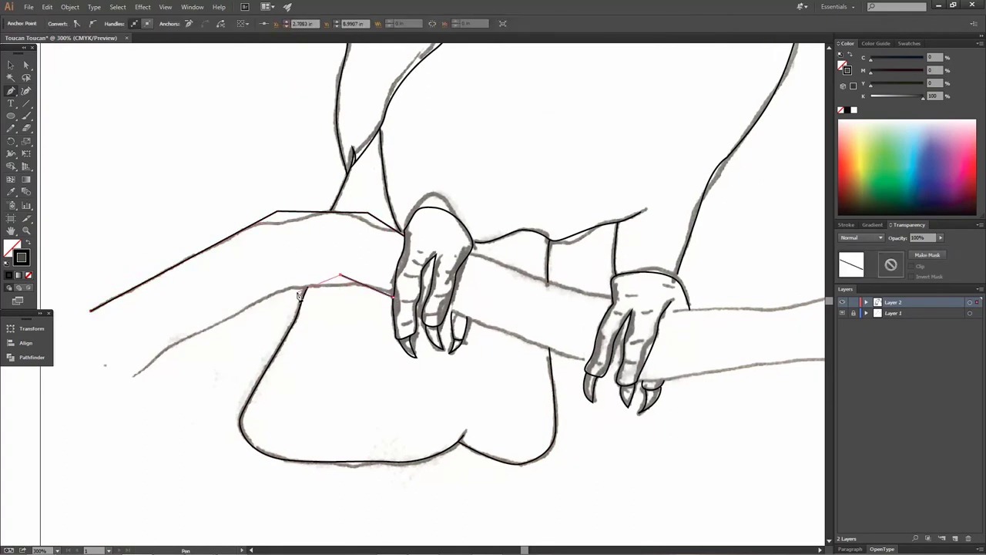
pyautogui.hscroll(2, 448, 328)
pyautogui.hscroll(6, 455, 331)
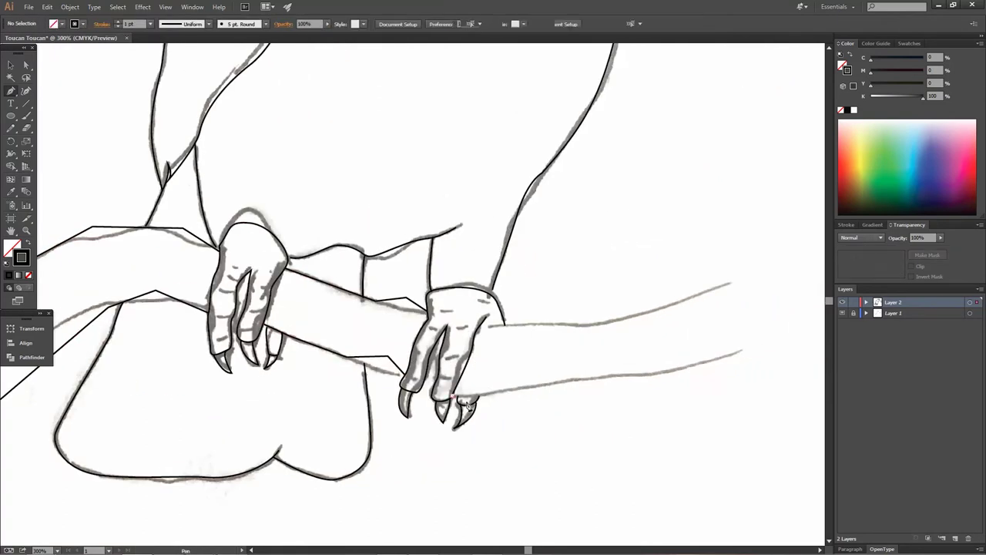
pyautogui.scroll(-3, 214, 326)
pyautogui.keyDown('ctrl'); pyautogui.click(401, 319); pyautogui.keyUp('ctrl')
pyautogui.scroll(2, 147, 369)
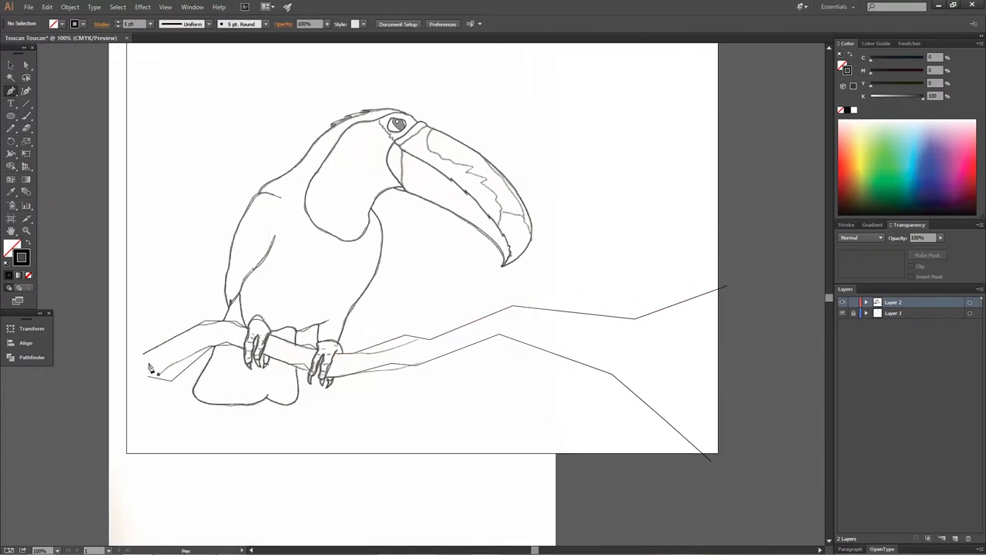
pyautogui.scroll(3, 204, 228)
# Hide the sketch template layer
pyautogui.click(843, 313)
pyautogui.scroll(1, 498, 213)
pyautogui.scroll(2, 418, 193)
pyautogui.scroll(1, 406, 243)
pyautogui.scroll(3, 406, 243)
# Rename the outline layer to Lineart, add Layer 3 and fit the artboard in view
pyautogui.click(231, 171)
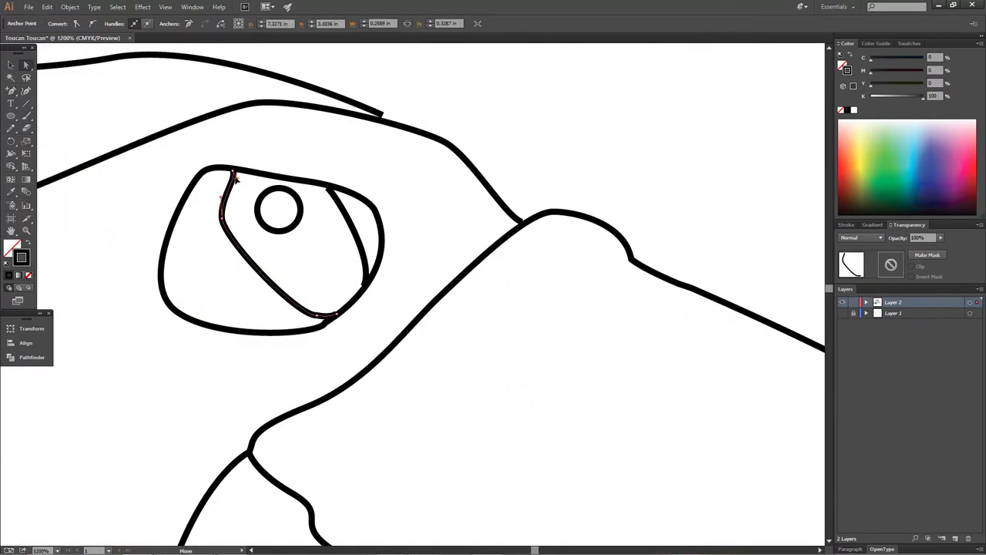
pyautogui.hotkey('ctrl', 'l')
pyautogui.doubleClick(894, 312)
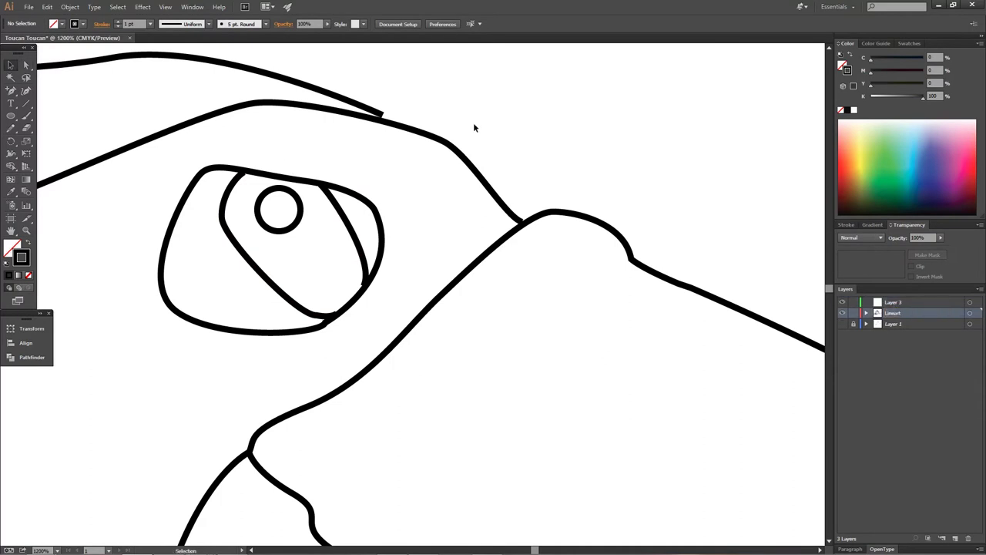
pyautogui.hotkey('ctrl', '0')
pyautogui.scroll(4, 480, 190)
pyautogui.moveTo(385, 270); pyautogui.dragTo(468, 411)
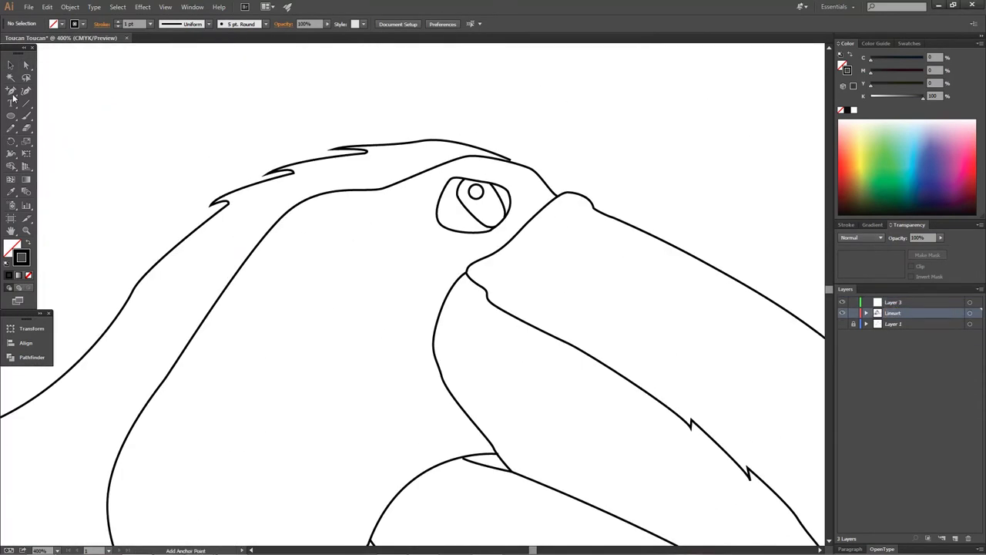
# Pick a dark blue colour and draw a short Pen path along the finger
pyautogui.press('p')
pyautogui.click(893, 83)
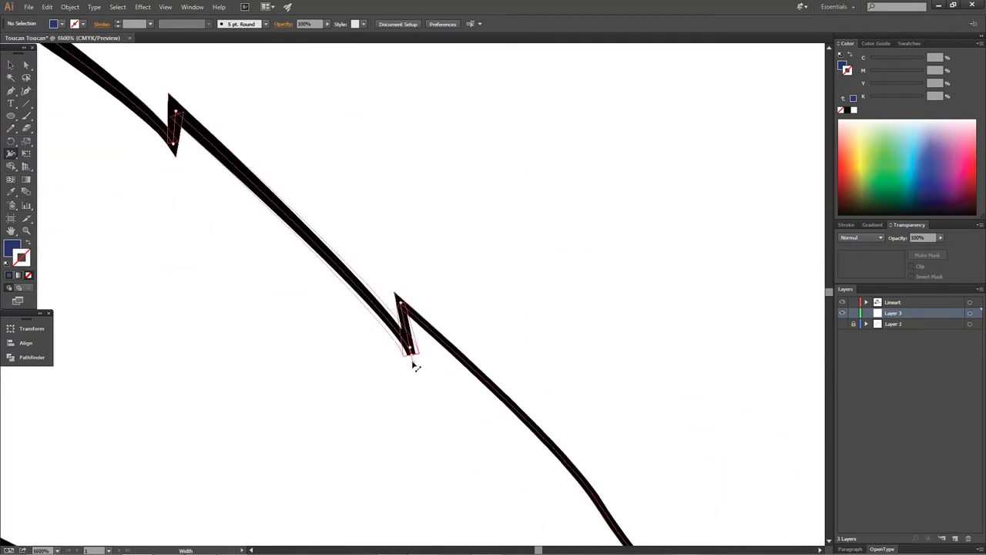
pyautogui.scroll(-5, 450, 157)
pyautogui.scroll(-5, 378, 308)
pyautogui.scroll(-10, 378, 394)
pyautogui.scroll(3, 437, 318)
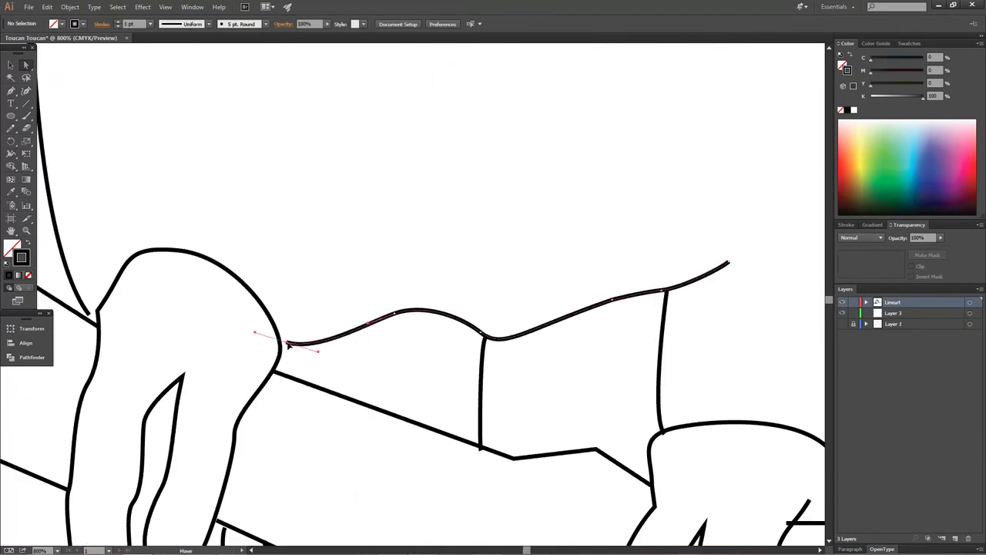
pyautogui.hscroll(5, 385, 319)
pyautogui.scroll(-3, 549, 396)
pyautogui.hscroll(-5, 549, 400)
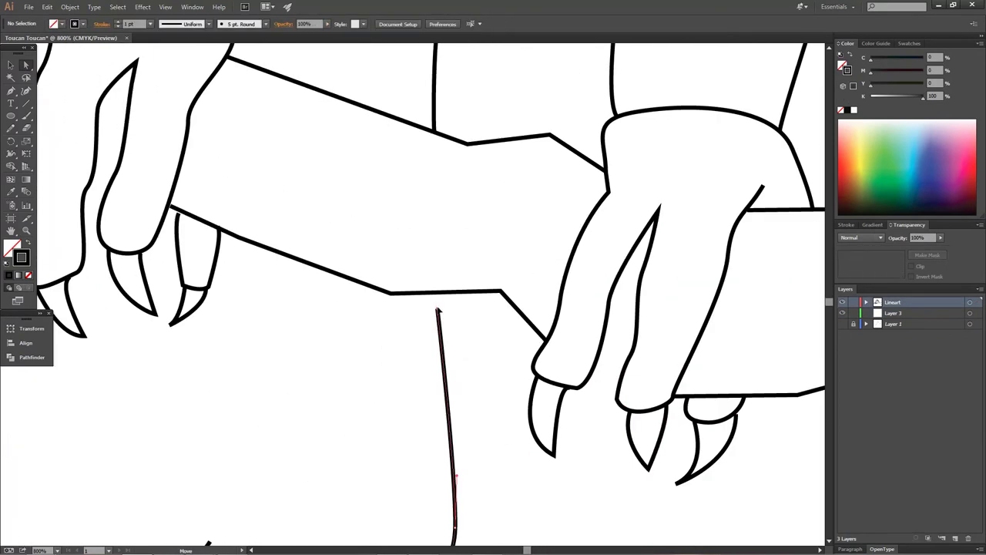
pyautogui.hscroll(-8, 432, 308)
pyautogui.press('p')
pyautogui.click(348, 262)
pyautogui.click(368, 262)
pyautogui.scroll(-3, 464, 260)
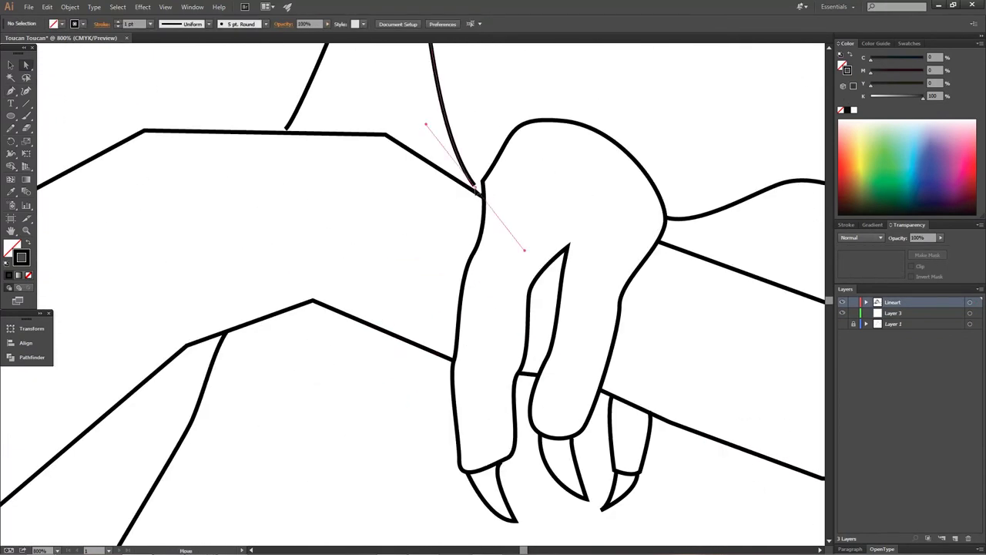
pyautogui.scroll(-5, 495, 301)
pyautogui.scroll(3, 568, 214)
# With the Width tool, thicken the belly and finger strokes, taper the torso line and thicken the lower leg
pyautogui.hotkey('shift', 'w')
pyautogui.scroll(-3, 462, 308)
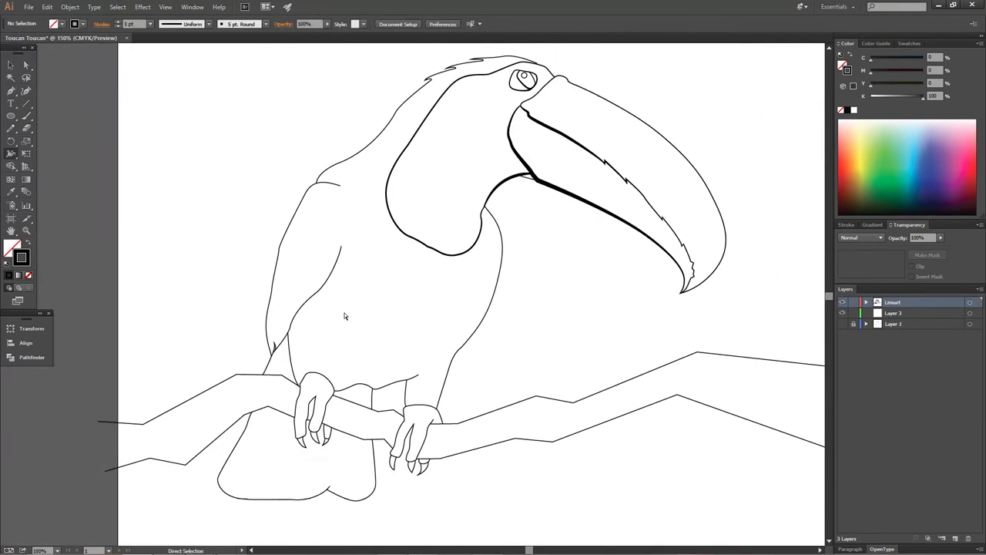
pyautogui.scroll(5, 393, 404)
pyautogui.scroll(2, 346, 423)
pyautogui.moveTo(394, 404)
pyautogui.mouseDown()
pyautogui.moveTo(394, 416)
pyautogui.moveTo(308, 443)
pyautogui.mouseUp()
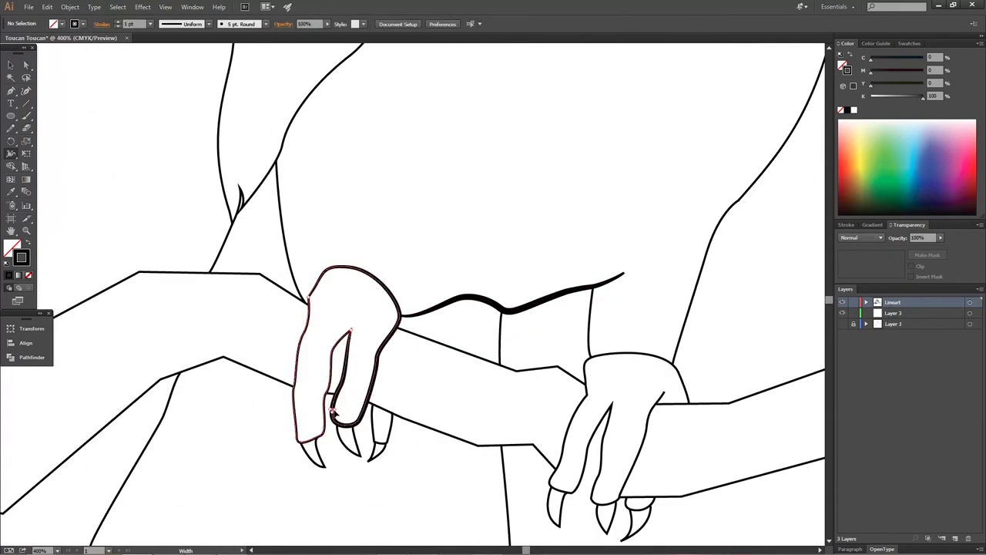
pyautogui.hscroll(3, 381, 434)
pyautogui.scroll(4, 378, 370)
pyautogui.hscroll(-5, 378, 370)
pyautogui.moveTo(363, 278); pyautogui.dragTo(369, 277)
pyautogui.hscroll(-3, 354, 316)
pyautogui.scroll(-3, 354, 316)
pyautogui.moveTo(336, 309); pyautogui.dragTo(371, 285)
pyautogui.moveTo(208, 466); pyautogui.dragTo(203, 473)
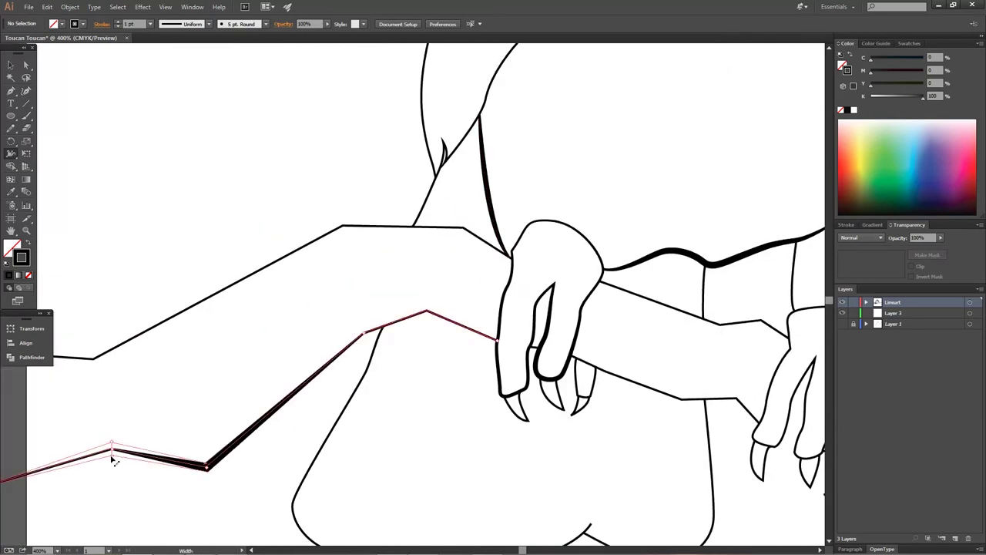
# Give the branch outline a thick, varying stroke width
pyautogui.scroll(-3, 497, 347)
pyautogui.hscroll(5, 497, 346)
pyautogui.hscroll(4, 451, 368)
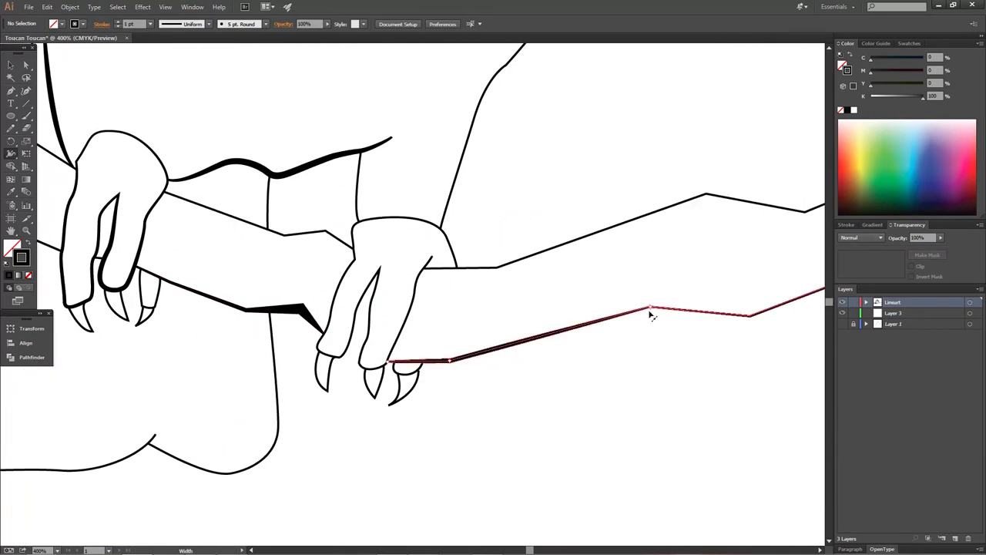
pyautogui.hscroll(5, 651, 314)
pyautogui.hscroll(5, 497, 310)
pyautogui.moveTo(489, 322); pyautogui.dragTo(488, 331)
# Fit the artboard in view and review the varied Lineart strokes with the Width tool
pyautogui.hotkey('ctrl', '0')
pyautogui.press('v')
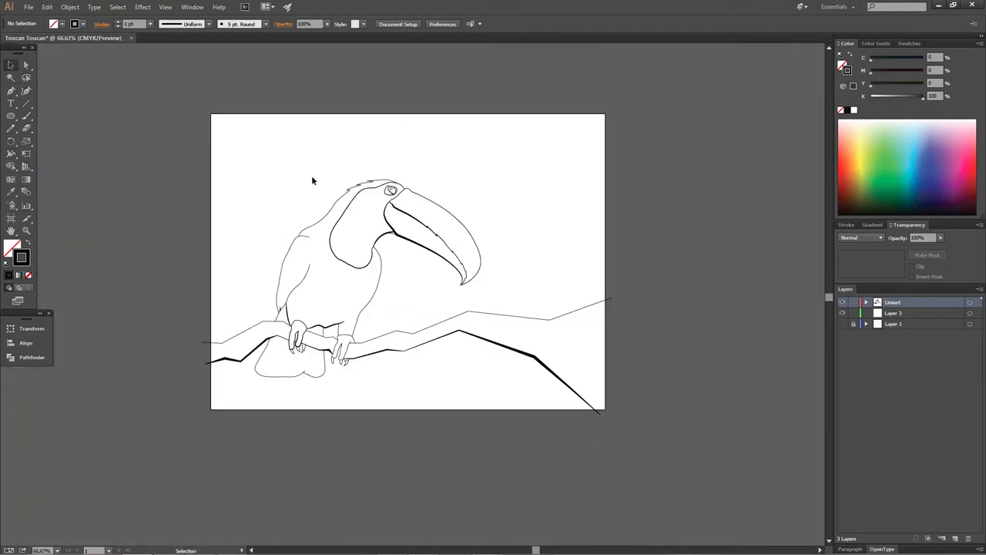
pyautogui.scroll(3, 333, 342)
pyautogui.scroll(2, 333, 342)
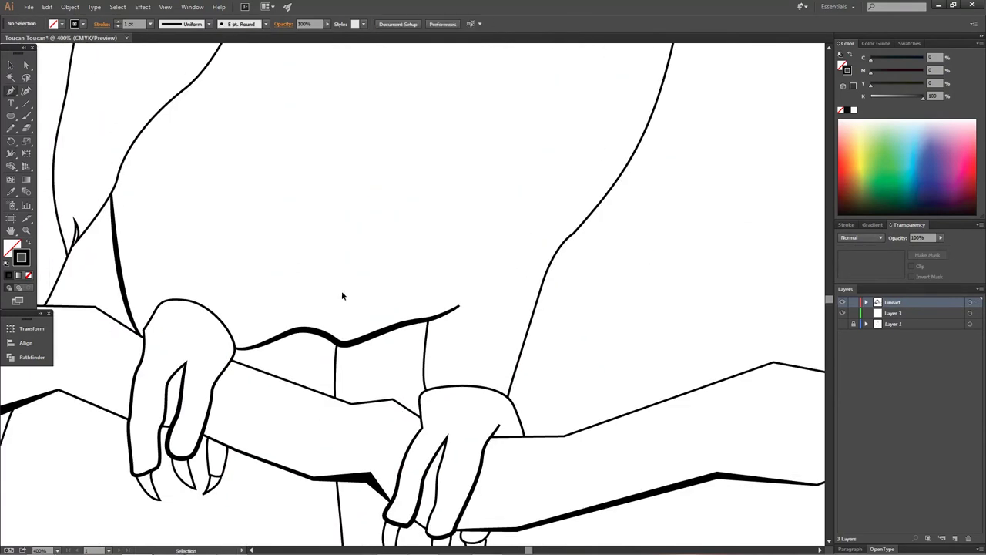
pyautogui.scroll(-2, 393, 424)
pyautogui.hotkey('shift', 'w')
pyautogui.scroll(3, 249, 341)
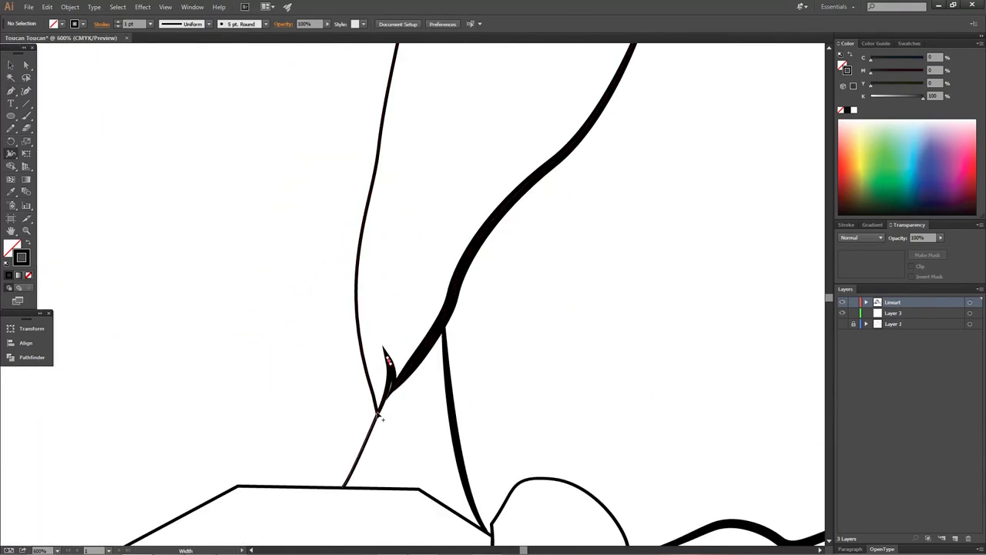
pyautogui.scroll(-1, 377, 413)
pyautogui.scroll(-1, 385, 393)
pyautogui.scroll(-2, 447, 382)
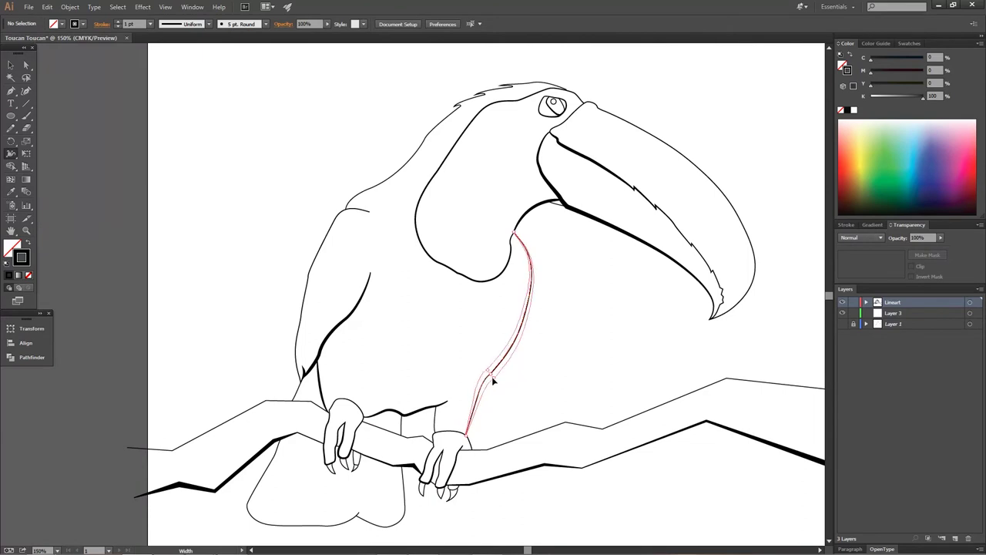
pyautogui.scroll(2, 493, 380)
pyautogui.scroll(1, 385, 347)
# Zoom in on the eye and delete the small pupil circle
pyautogui.hotkey('ctrl', '0')
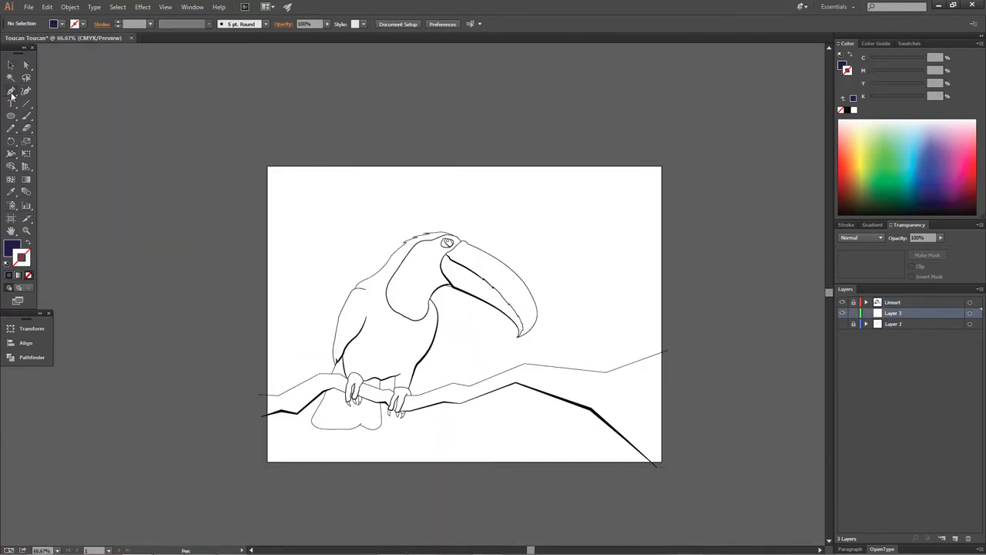
pyautogui.scroll(4, 455, 247)
pyautogui.scroll(2, 366, 375)
pyautogui.scroll(2, 339, 199)
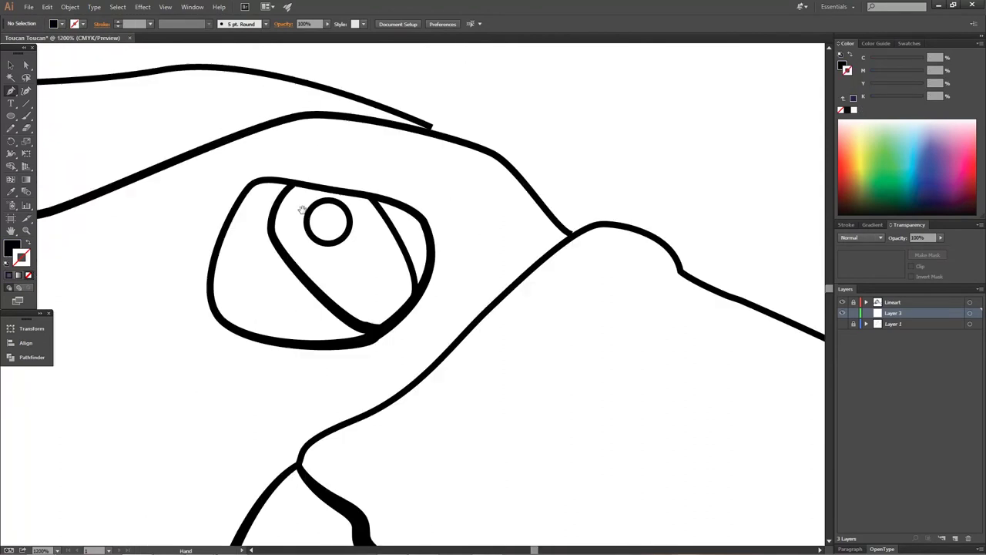
pyautogui.click(328, 236)
pyautogui.press('Delete')
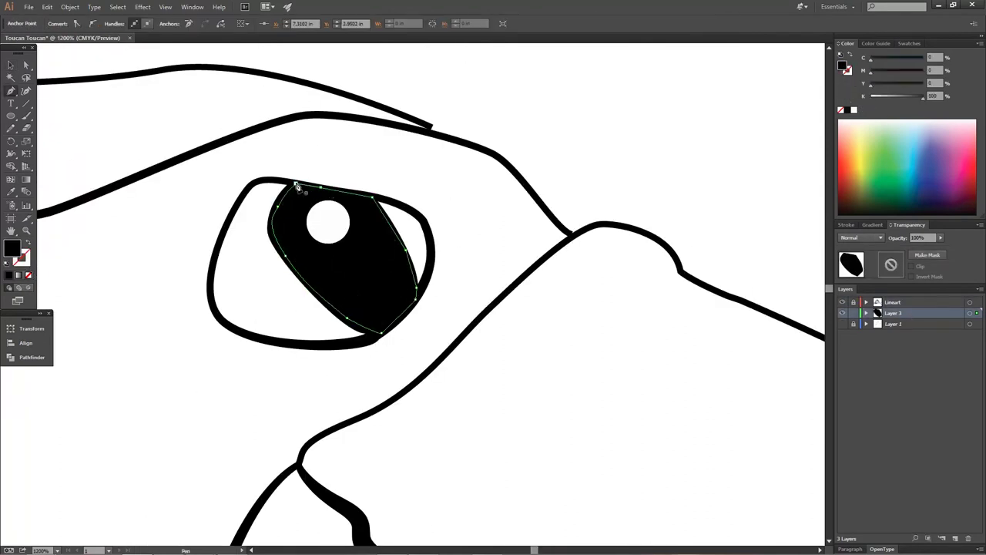
# Pen-draw a dark blue crescent and band across the eye's lower half
pyautogui.click(322, 299)
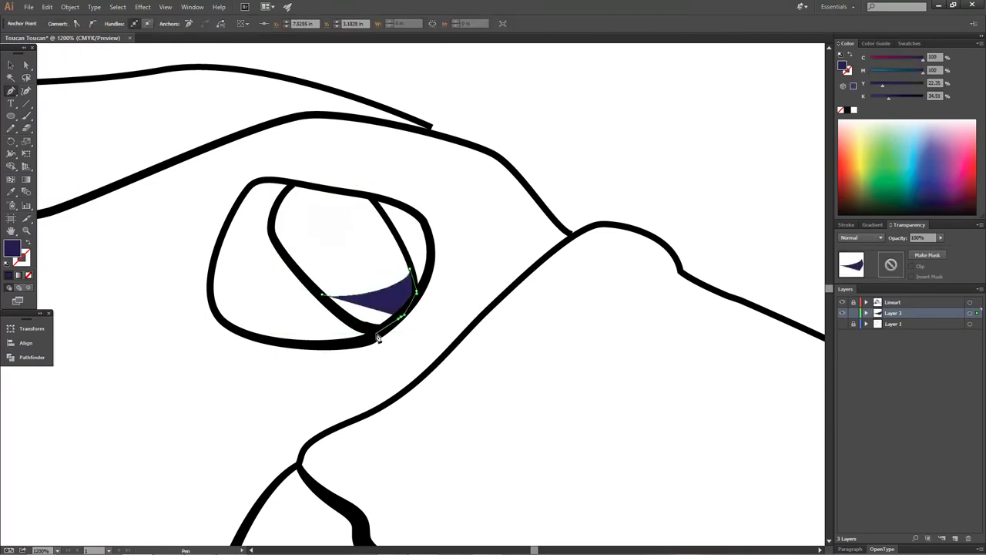
pyautogui.click(297, 268)
pyautogui.moveTo(395, 240); pyautogui.dragTo(411, 269)
pyautogui.hotkey('ctrl', '+')
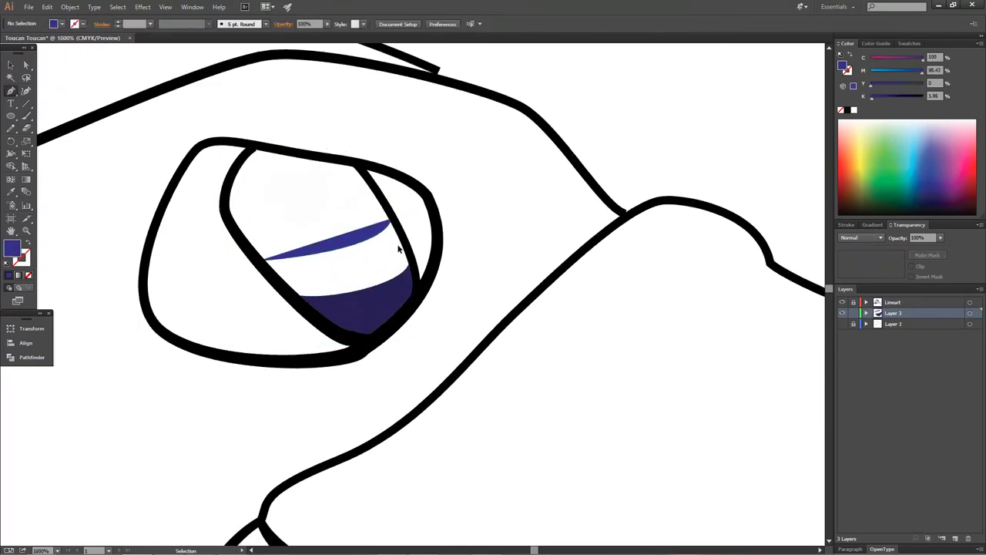
pyautogui.click(84, 224)
pyautogui.click(363, 247)
pyautogui.click(273, 315)
pyautogui.click(84, 224)
pyautogui.hotkey('ctrl', '+')
# Add a lighter blue band and a light-blue fill over the eye's upper part
pyautogui.click(220, 224)
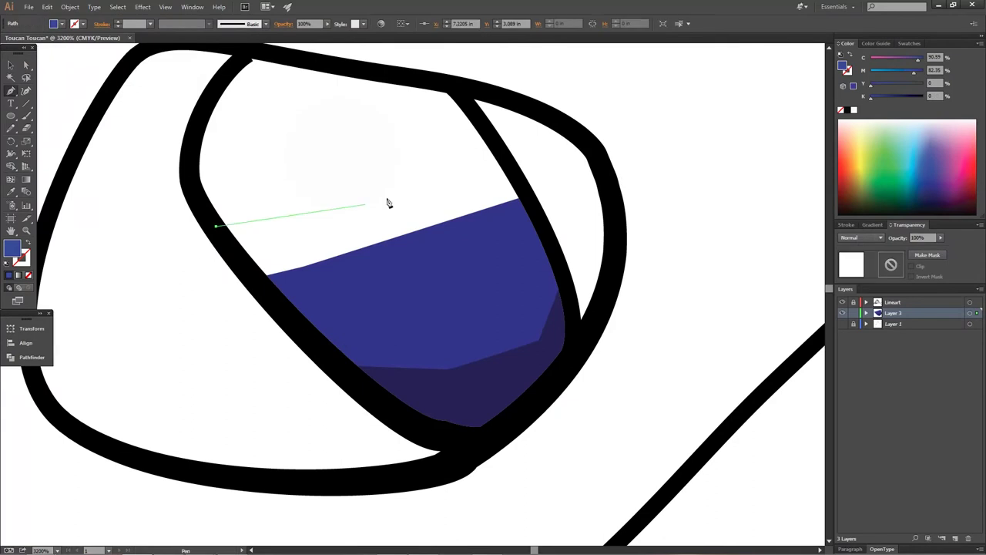
pyautogui.moveTo(484, 154); pyautogui.dragTo(528, 256)
pyautogui.moveTo(207, 154); pyautogui.dragTo(268, 254)
pyautogui.click(506, 185)
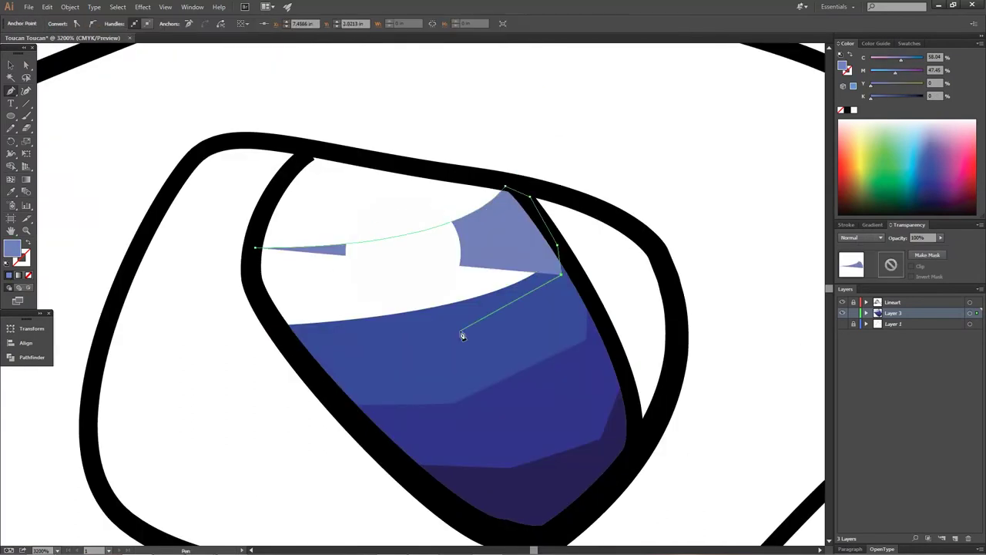
pyautogui.click(462, 330)
pyautogui.click(347, 348)
pyautogui.click(255, 248)
pyautogui.click(932, 133)
pyautogui.click(511, 185)
pyautogui.click(331, 285)
pyautogui.click(296, 178)
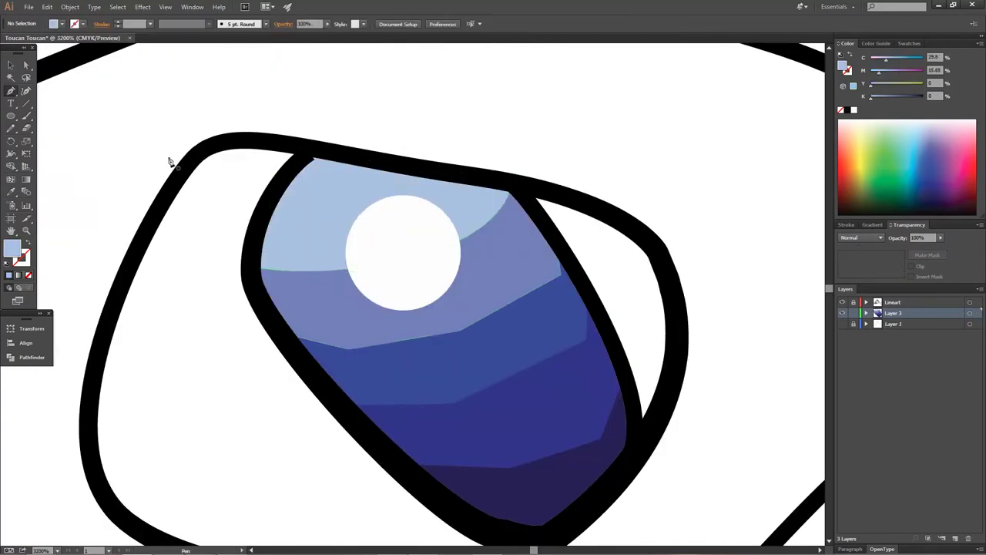
# Send a blue band behind the other eye shapes with Arrange > Send to Back
pyautogui.press('v')
pyautogui.click(462, 370)
pyautogui.rightClick(467, 363)
pyautogui.rightClick(469, 210)
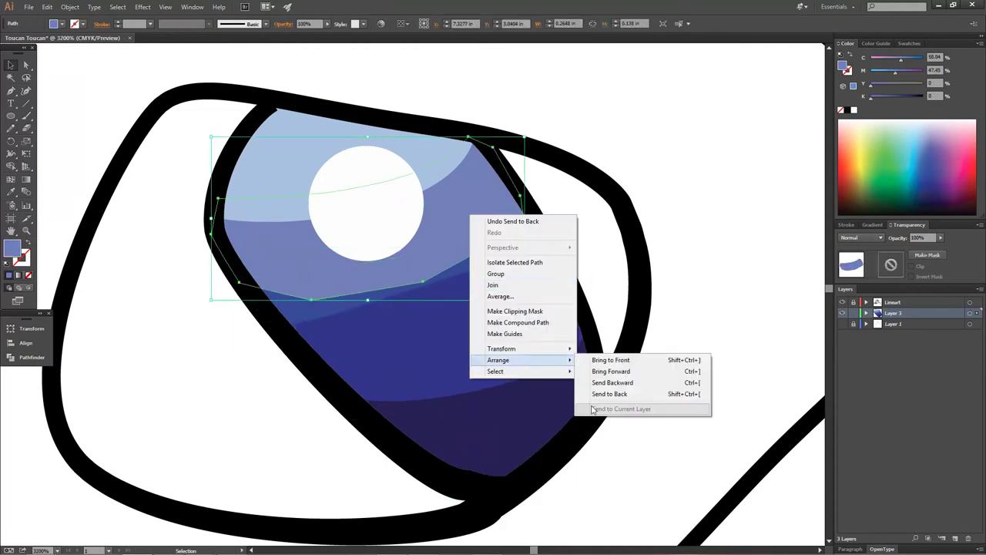
pyautogui.click(609, 386)
pyautogui.press('a')
pyautogui.click(490, 285)
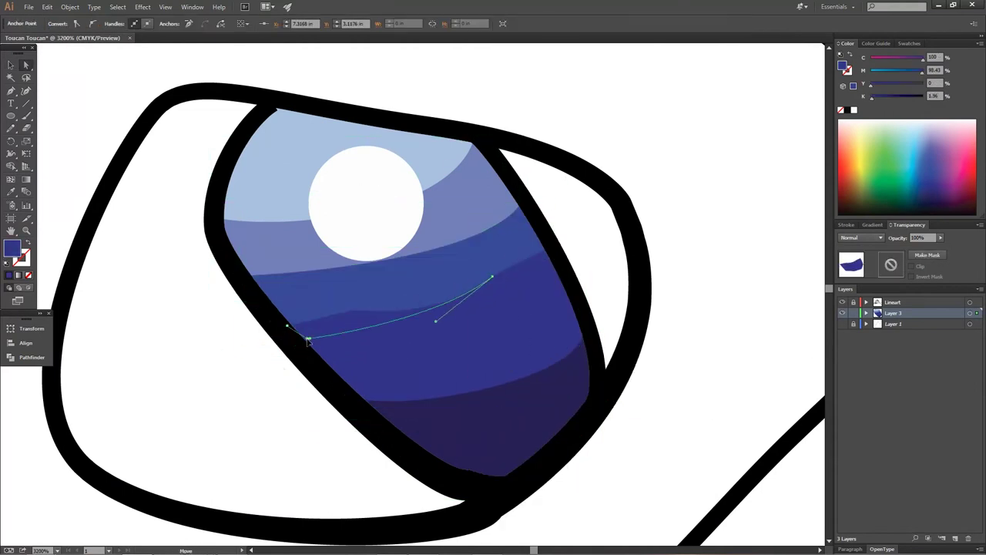
pyautogui.click(193, 253)
pyautogui.press('v')
# Draw dark navy fills over the white areas on the eye's left and right
pyautogui.click(915, 170)
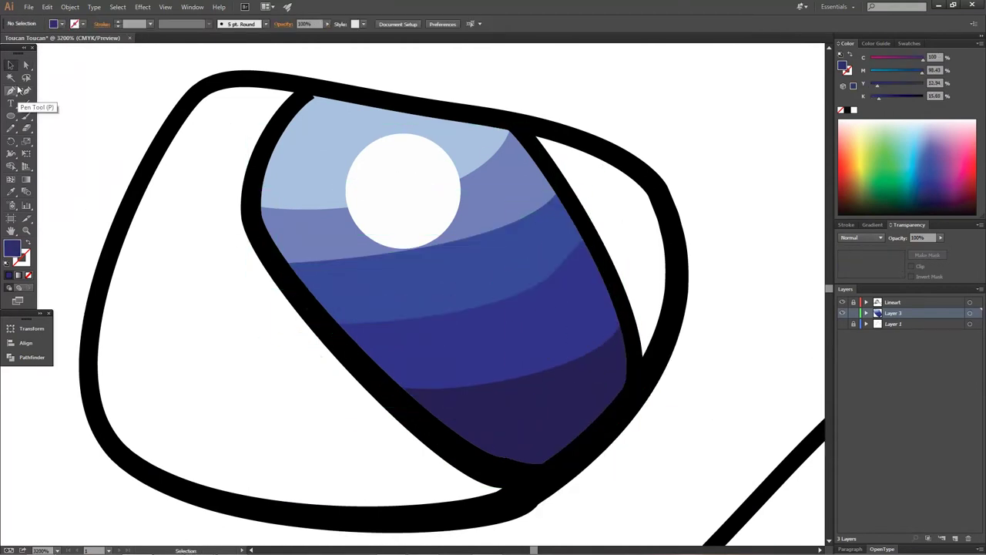
pyautogui.click(11, 90)
pyautogui.click(231, 84)
pyautogui.click(116, 278)
pyautogui.click(501, 482)
pyautogui.click(632, 161)
pyautogui.click(667, 209)
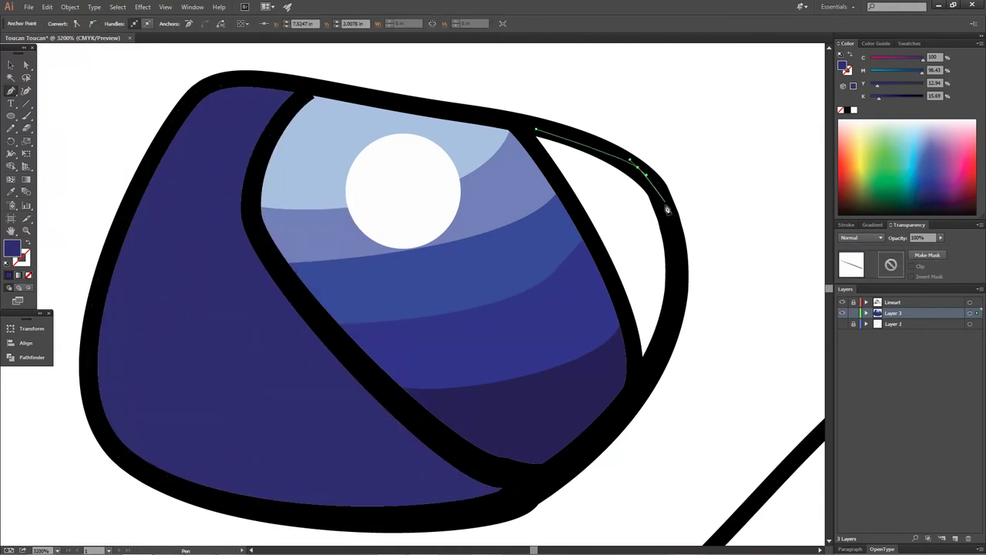
pyautogui.click(642, 354)
pyautogui.click(536, 128)
pyautogui.hotkey('ctrl', 'shift', 'a')
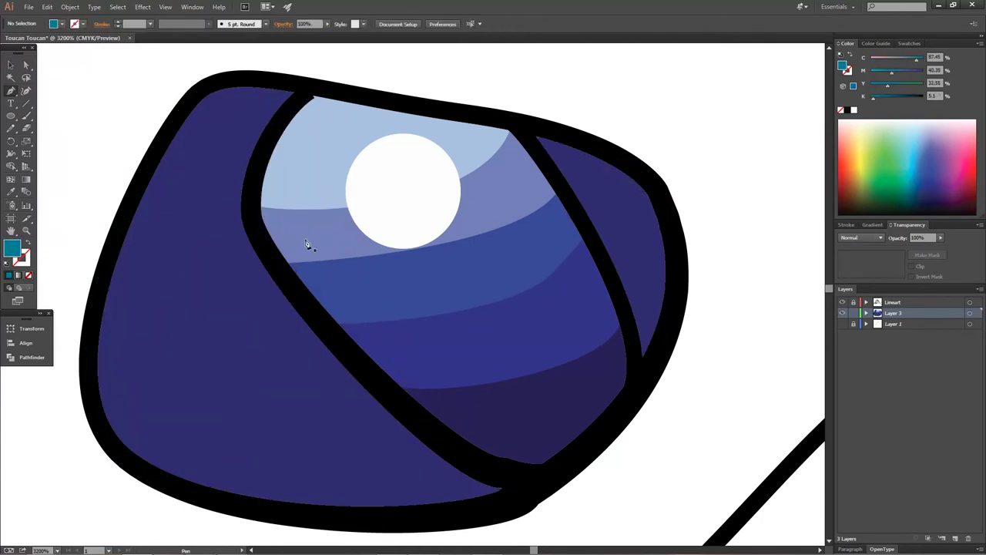
# Draw a teal shape curving along the rim of the eye's left part
pyautogui.click(257, 236)
pyautogui.click(292, 96)
pyautogui.click(429, 452)
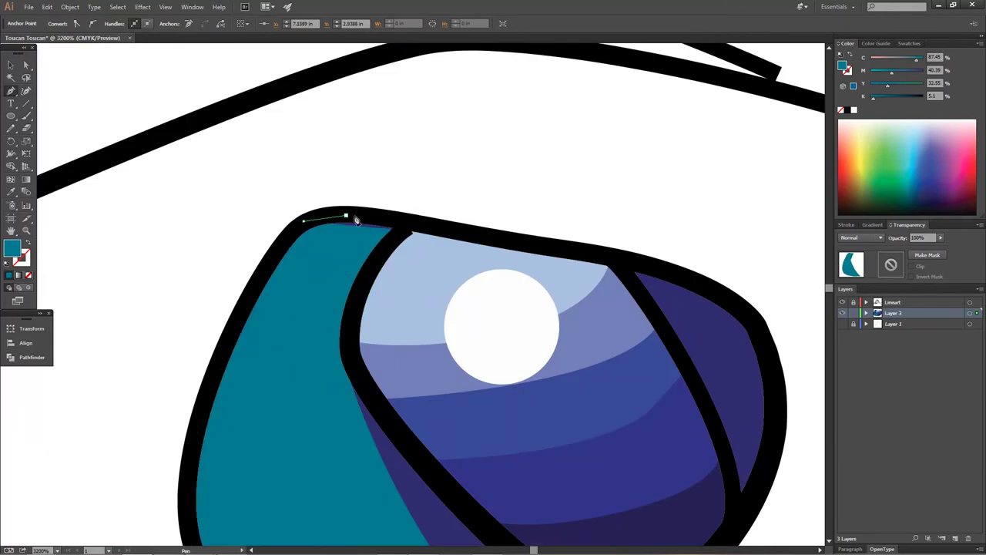
pyautogui.moveTo(476, 175); pyautogui.dragTo(495, 181)
pyautogui.moveTo(572, 389); pyautogui.dragTo(565, 444)
pyautogui.click(477, 176)
pyautogui.hotkey('ctrl', 'shift', 'a')
pyautogui.hotkey('ctrl', '-')
pyautogui.hotkey('ctrl', '-')
pyautogui.hotkey('ctrl', '-')
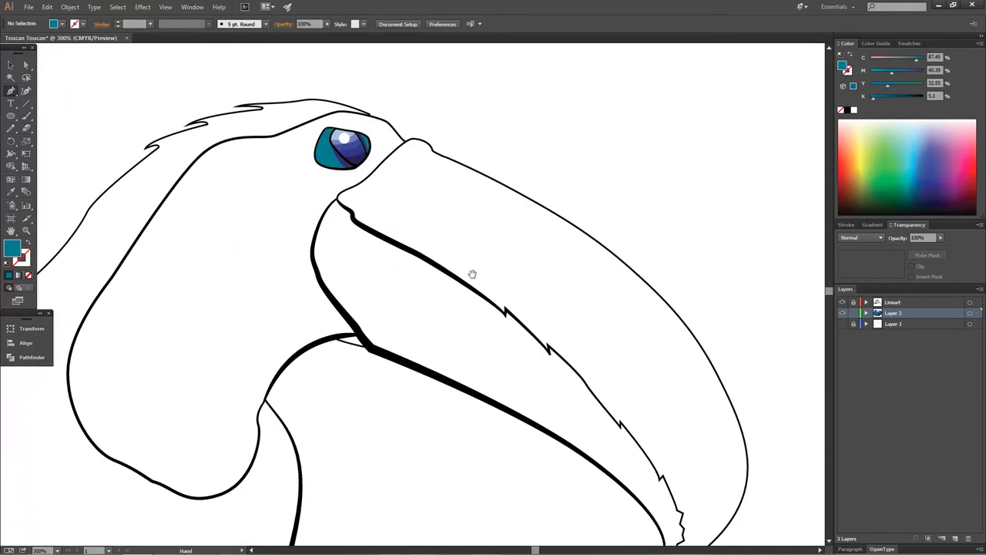
# Show the grey sketch layer and Pen-draw a navy patch at the beak tip
pyautogui.moveTo(347, 135); pyautogui.dragTo(212, 77)
pyautogui.click(842, 324)
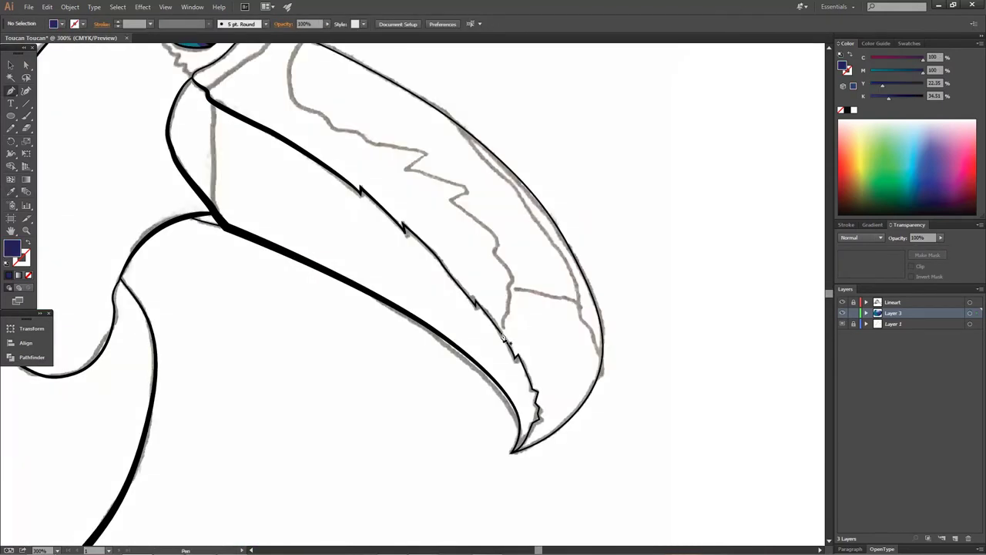
pyautogui.press('p')
pyautogui.click(501, 331)
pyautogui.scroll(3, 576, 458)
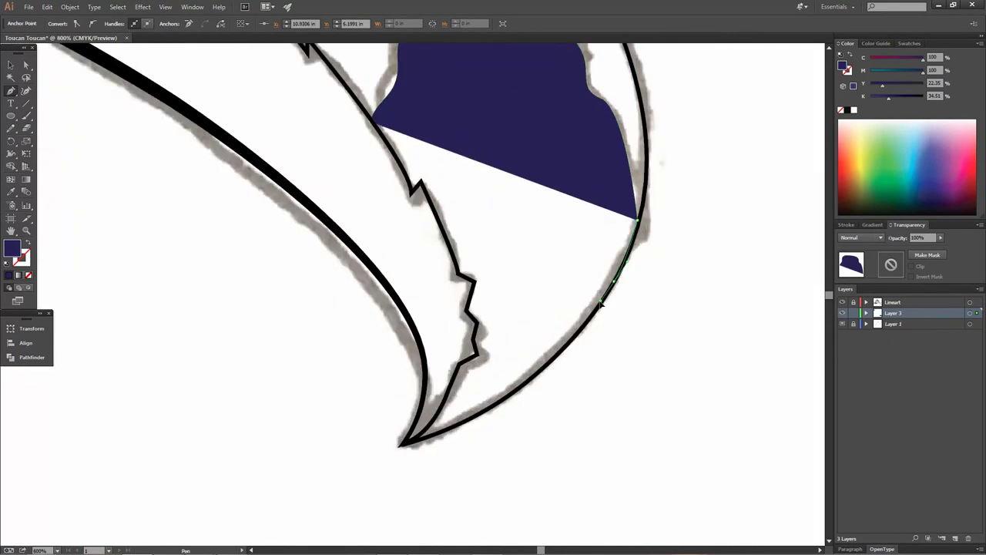
pyautogui.click(610, 276)
pyautogui.click(502, 398)
pyautogui.click(402, 443)
pyautogui.click(458, 365)
pyautogui.click(477, 354)
pyautogui.click(473, 339)
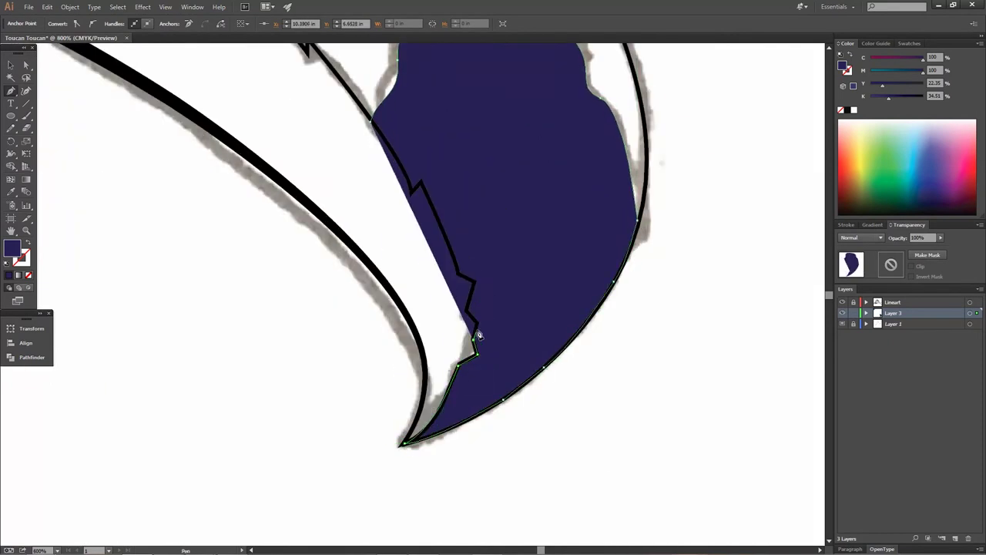
# Draw a navy band along the beak base's upper edge and left curve
pyautogui.scroll(5, 416, 197)
pyautogui.scroll(5, 390, 346)
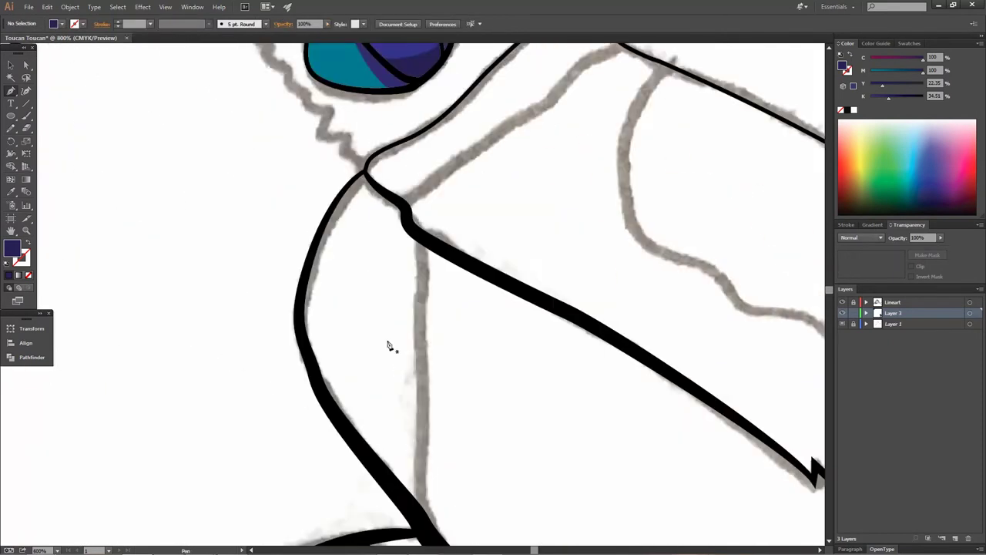
pyautogui.click(407, 286)
pyautogui.click(509, 199)
pyautogui.click(617, 127)
pyautogui.click(468, 172)
pyautogui.click(368, 246)
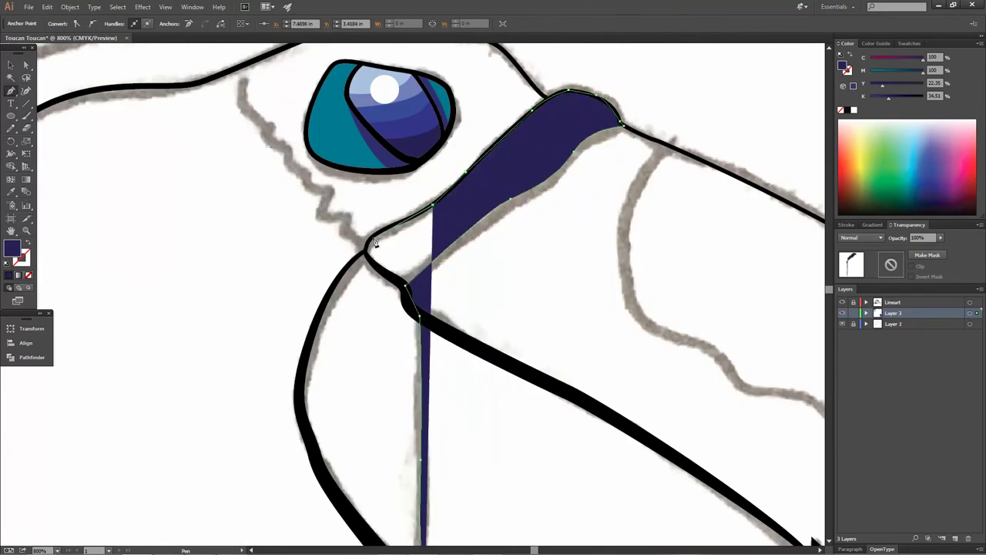
pyautogui.scroll(-3, 370, 255)
pyautogui.click(352, 252)
pyautogui.click(460, 512)
# Trace a navy fill along the head's top edge and feathered crown
pyautogui.scroll(-3, 432, 357)
pyautogui.scroll(-3, 431, 356)
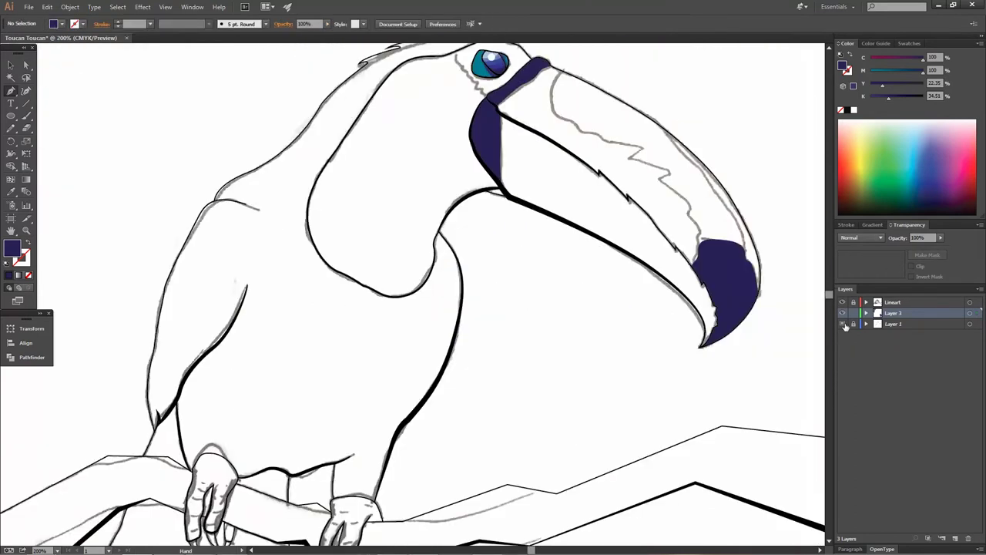
pyautogui.scroll(4, 573, 211)
pyautogui.scroll(2, 574, 211)
pyautogui.click(532, 114)
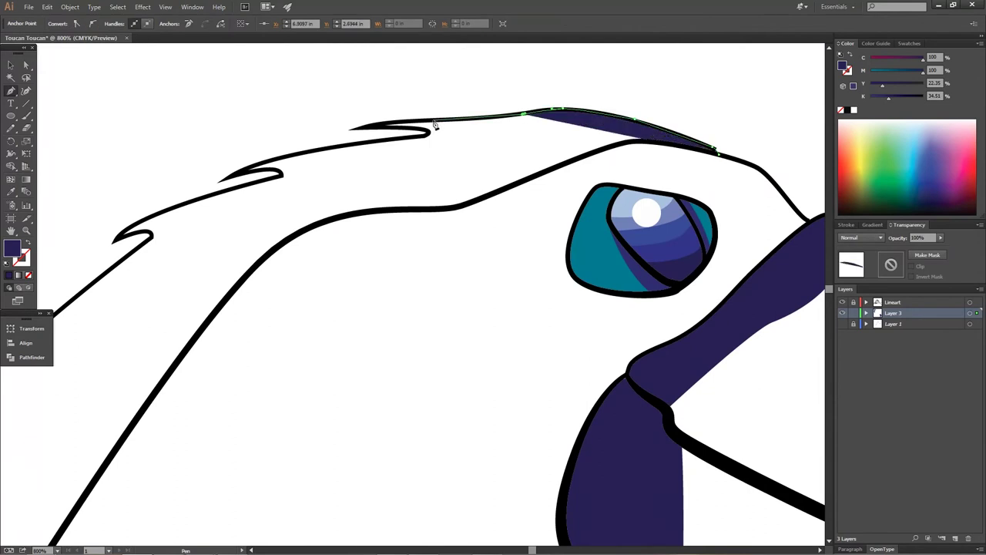
pyautogui.click(425, 132)
pyautogui.click(317, 148)
pyautogui.click(241, 171)
pyautogui.click(268, 168)
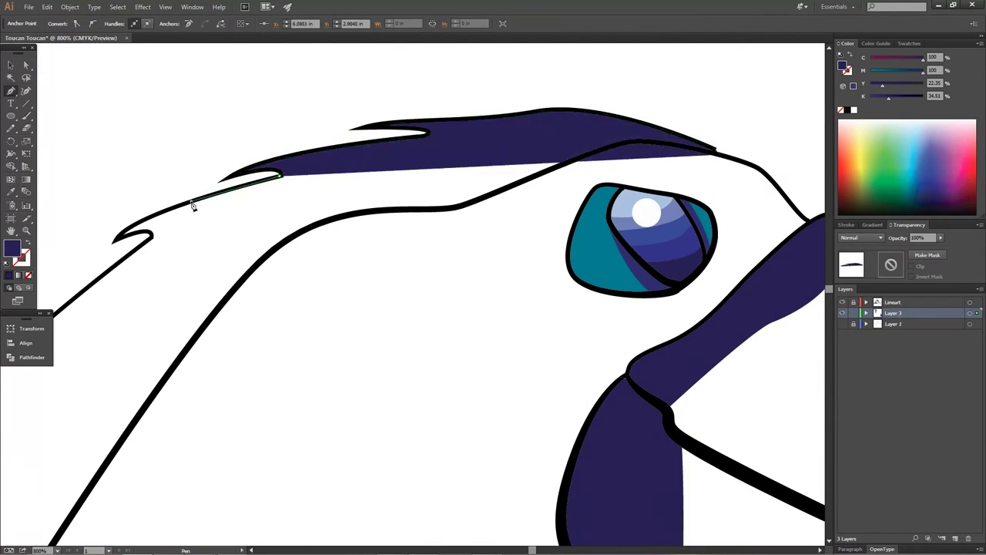
# Extend the navy fill down the lower-left edge and along the beak, then close it
pyautogui.click(218, 199)
pyautogui.click(203, 257)
pyautogui.click(278, 221)
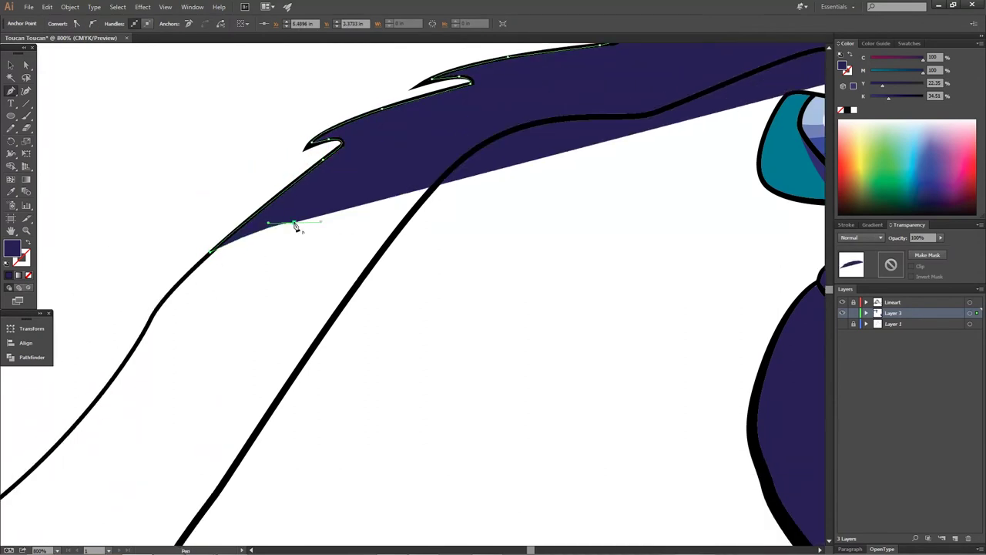
pyautogui.click(396, 221)
pyautogui.click(446, 215)
pyautogui.click(502, 221)
pyautogui.keyDown('ctrl'); pyautogui.click(211, 64); pyautogui.keyUp('ctrl')
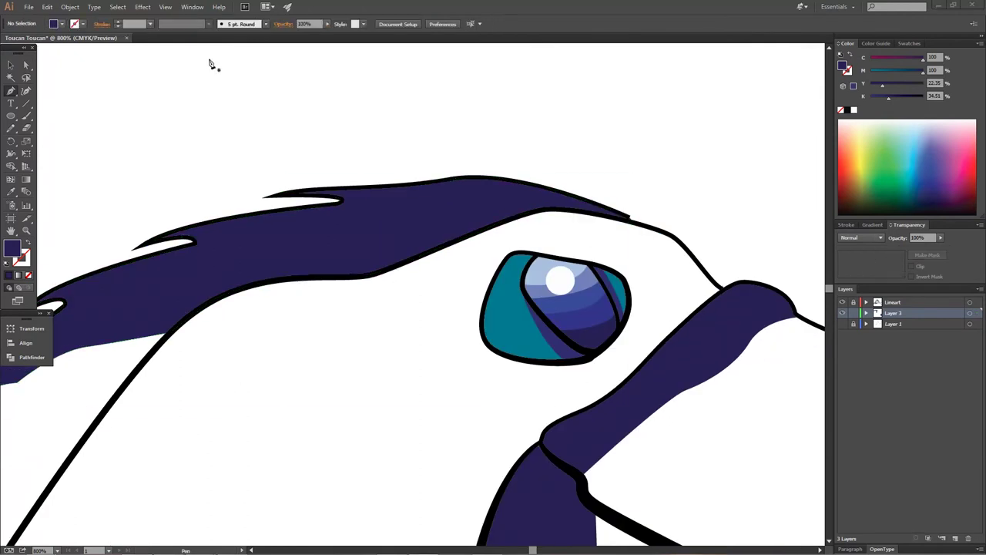
pyautogui.scroll(-3, 247, 333)
# Trace a navy shadow shape along the neck edge, curving its top along the line
pyautogui.scroll(-2, 420, 302)
pyautogui.scroll(2, 420, 302)
pyautogui.click(514, 171)
pyautogui.click(528, 359)
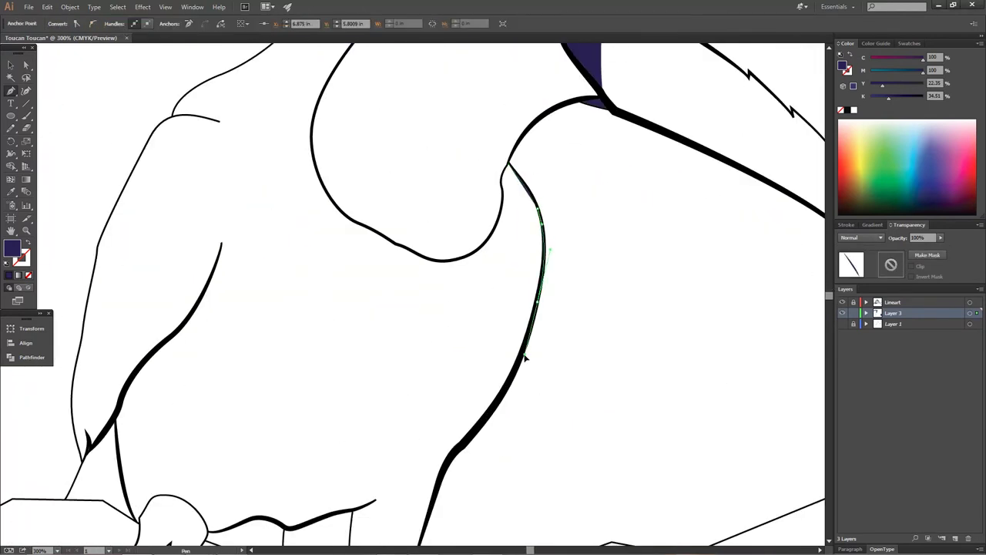
pyautogui.click(468, 404)
pyautogui.scroll(2, 398, 497)
pyautogui.click(342, 308)
pyautogui.click(337, 187)
pyautogui.scroll(-2, 427, 397)
pyautogui.scroll(2, 585, 116)
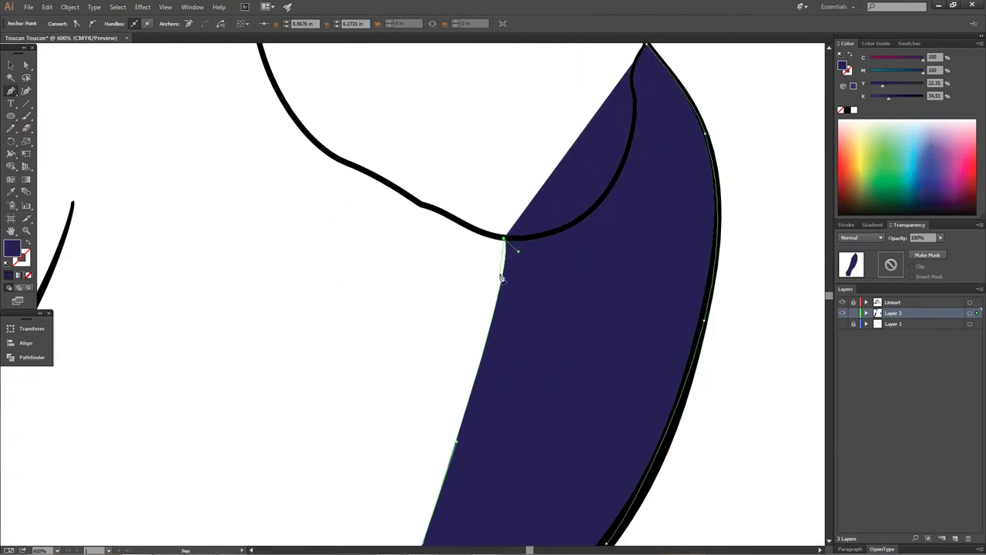
pyautogui.moveTo(570, 185); pyautogui.dragTo(591, 125)
pyautogui.scroll(-10, 591, 125)
# Draw a closed navy shape above the arm
pyautogui.click(343, 327)
pyautogui.click(389, 262)
pyautogui.click(661, 300)
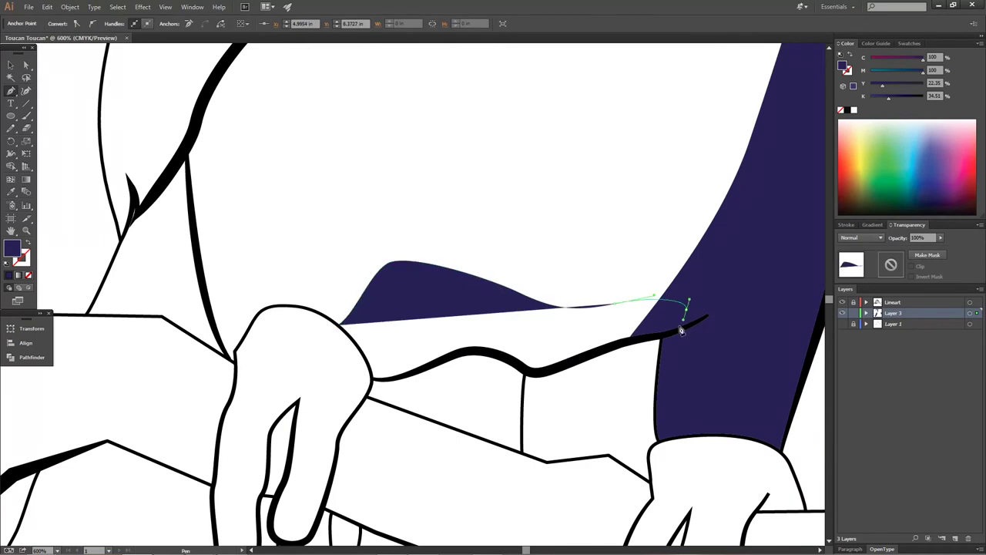
pyautogui.click(532, 374)
pyautogui.click(524, 448)
pyautogui.click(343, 327)
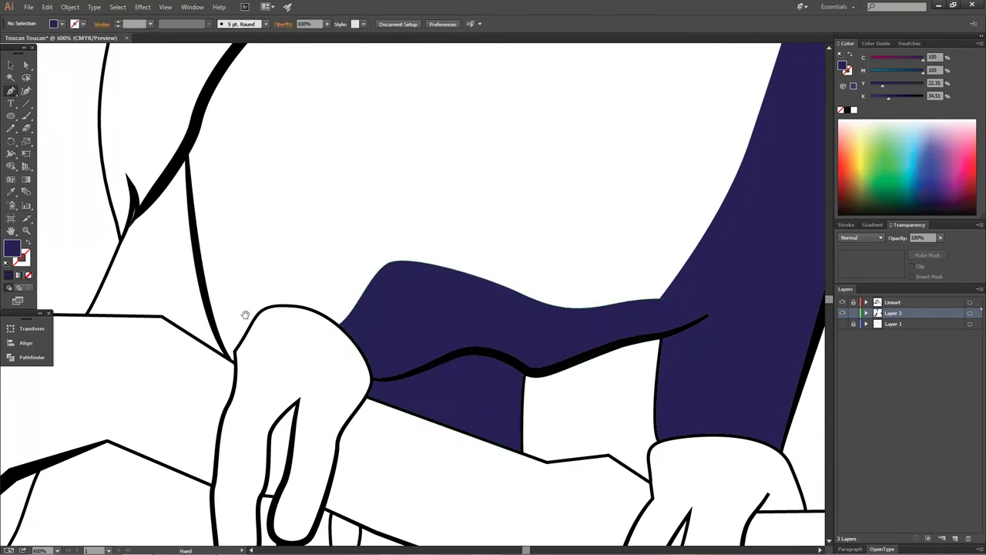
# Add a curved navy shadow on the neck
pyautogui.scroll(-2, 244, 313)
pyautogui.click(454, 403)
pyautogui.click(460, 427)
pyautogui.click(397, 447)
pyautogui.scroll(3, 397, 450)
pyautogui.moveTo(420, 168); pyautogui.dragTo(431, 180)
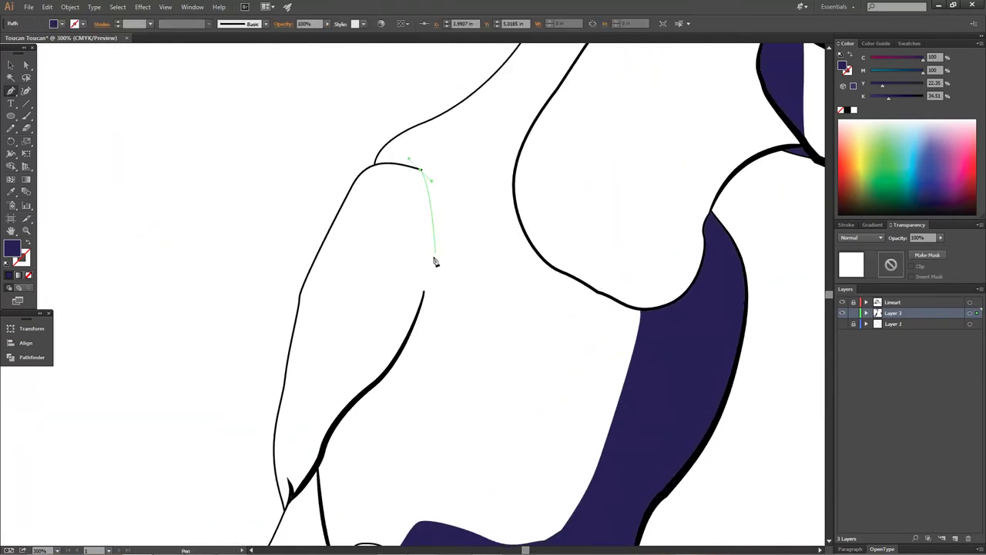
pyautogui.moveTo(370, 374); pyautogui.dragTo(371, 375)
pyautogui.keyDown('ctrl'); pyautogui.click(375, 342); pyautogui.keyUp('ctrl')
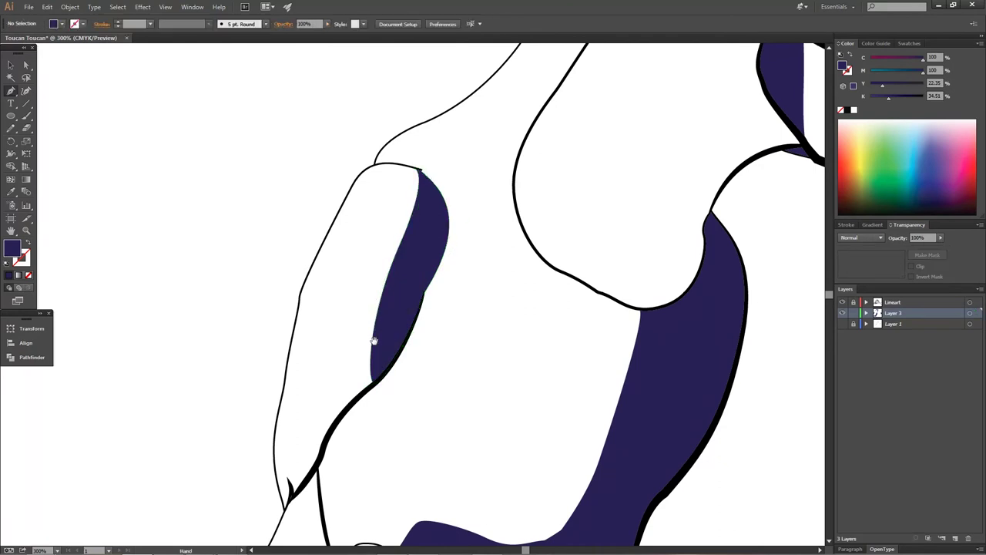
# Draw a navy shadow on a claw
pyautogui.scroll(5, 374, 341)
pyautogui.click(456, 365)
pyautogui.click(513, 366)
pyautogui.click(462, 449)
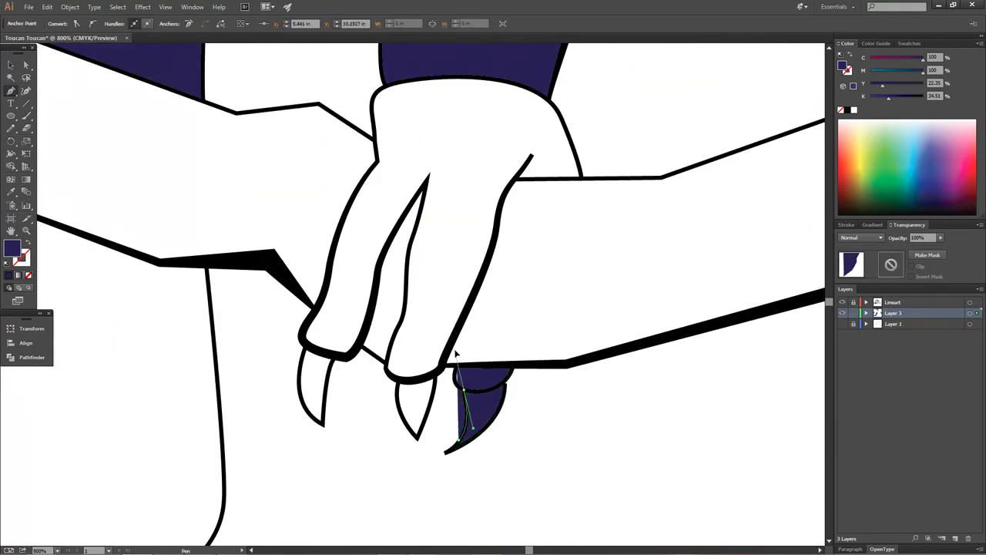
pyautogui.scroll(-5, 455, 354)
pyautogui.keyDown('ctrl'); pyautogui.click(504, 176); pyautogui.keyUp('ctrl')
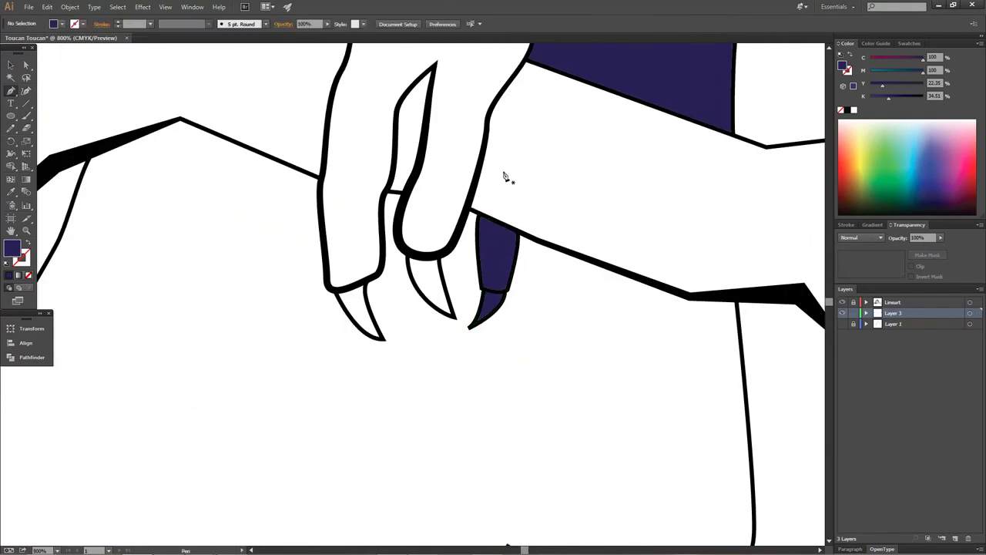
# Trace a navy shape along the lower belly outline and close it
pyautogui.scroll(-3, 460, 236)
pyautogui.scroll(3, 544, 315)
pyautogui.click(527, 157)
pyautogui.moveTo(480, 474); pyautogui.dragTo(432, 484)
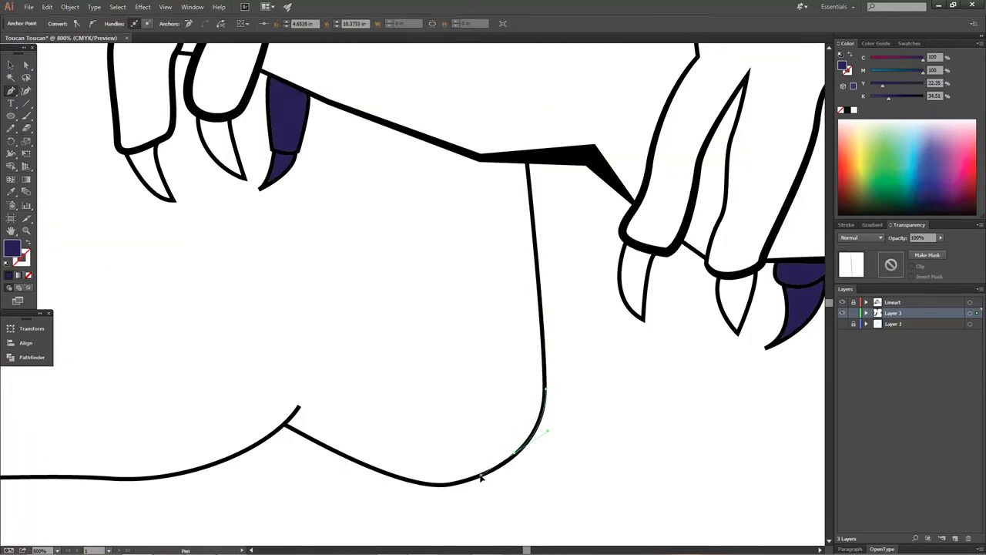
pyautogui.click(286, 425)
pyautogui.hscroll(-5, 308, 431)
pyautogui.moveTo(401, 445); pyautogui.dragTo(399, 450)
pyautogui.hscroll(-5, 400, 450)
pyautogui.click(367, 444)
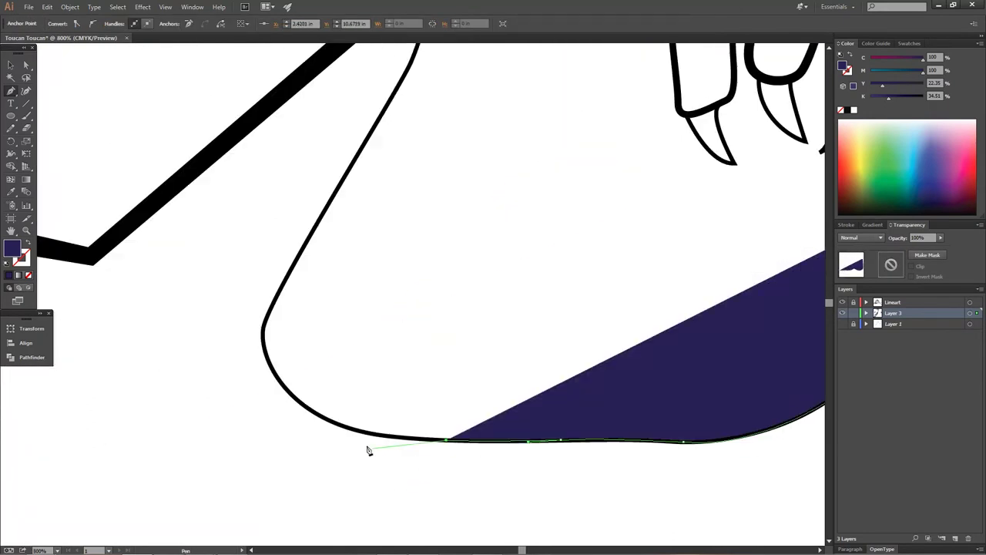
pyautogui.click(314, 408)
pyautogui.click(264, 330)
pyautogui.moveTo(323, 231); pyautogui.dragTo(266, 417)
pyautogui.click(381, 151)
pyautogui.moveTo(518, 144)
pyautogui.mouseDown()
pyautogui.moveTo(326, 188)
pyautogui.moveTo(195, 144)
pyautogui.mouseUp()
# Deselect the lower body shape, switch to the Eraser, and zoom out to the whole toucan
pyautogui.hotkey('ctrl', 'shift', 'a')
pyautogui.hotkey('shift', 'e')
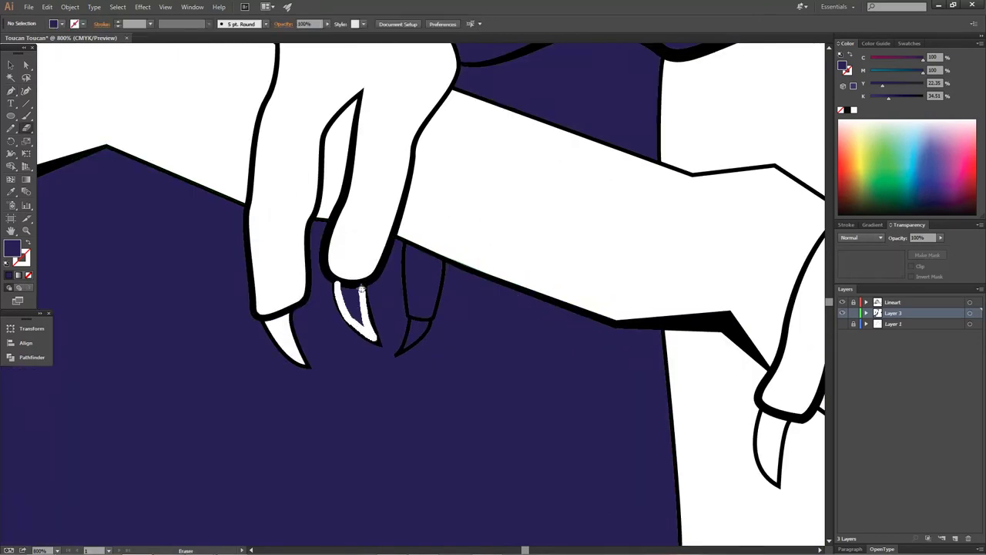
pyautogui.hotkey('ctrl', '-')
pyautogui.hotkey('ctrl', '-')
pyautogui.hotkey('ctrl', '-')
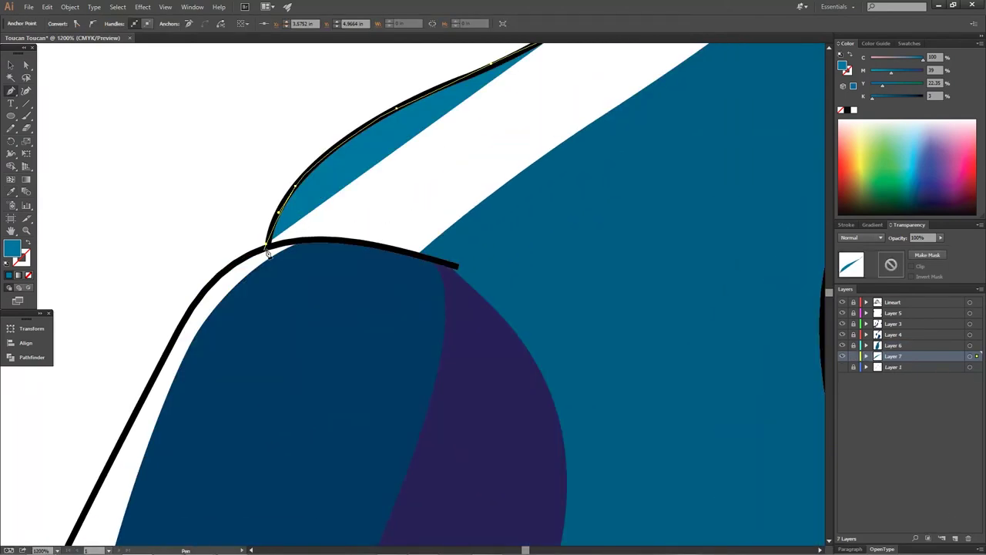
# Zoom in on the feet and draw a bright blue fill along the toucan's claw
pyautogui.moveTo(187, 323); pyautogui.dragTo(331, 314)
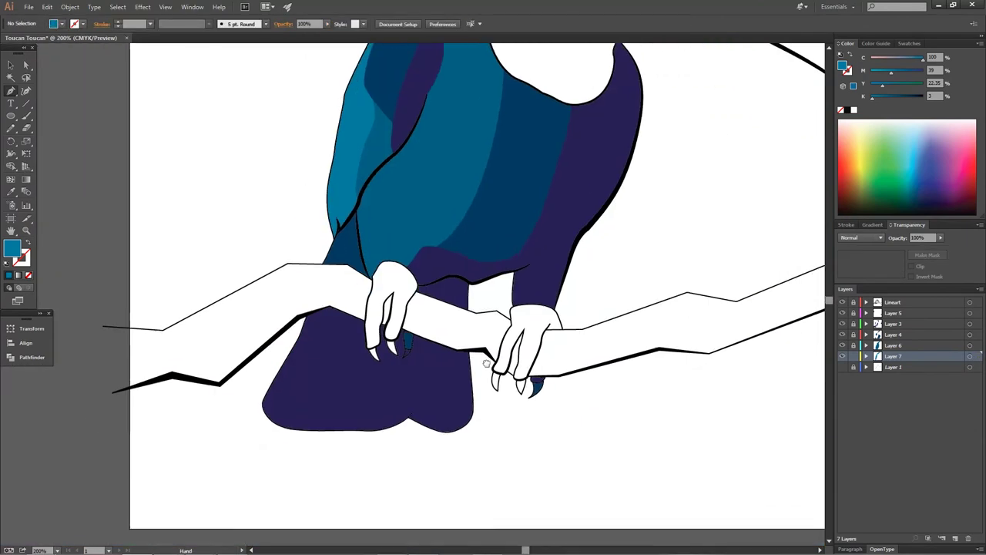
pyautogui.scroll(1, 424, 139)
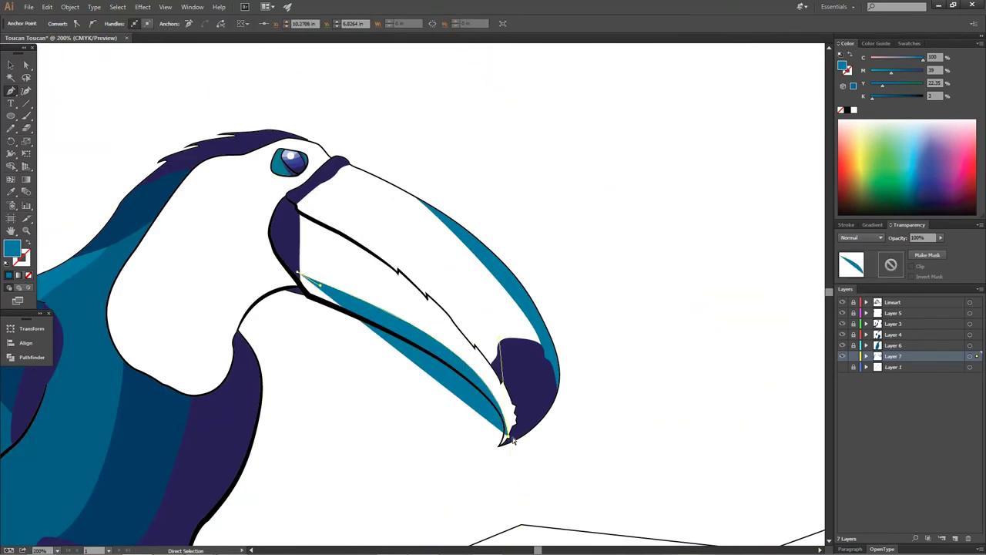
pyautogui.scroll(3, 514, 441)
pyautogui.moveTo(231, 77); pyautogui.dragTo(571, 328)
pyautogui.moveTo(212, 62)
pyautogui.mouseDown()
pyautogui.moveTo(329, 162)
pyautogui.moveTo(366, 316)
pyautogui.mouseUp()
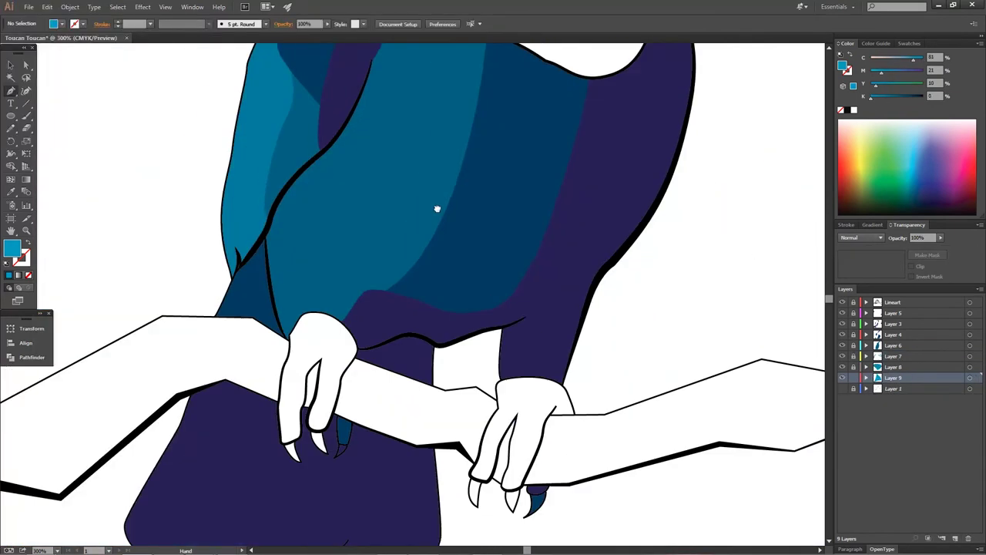
pyautogui.hotkey('ctrl', '+')
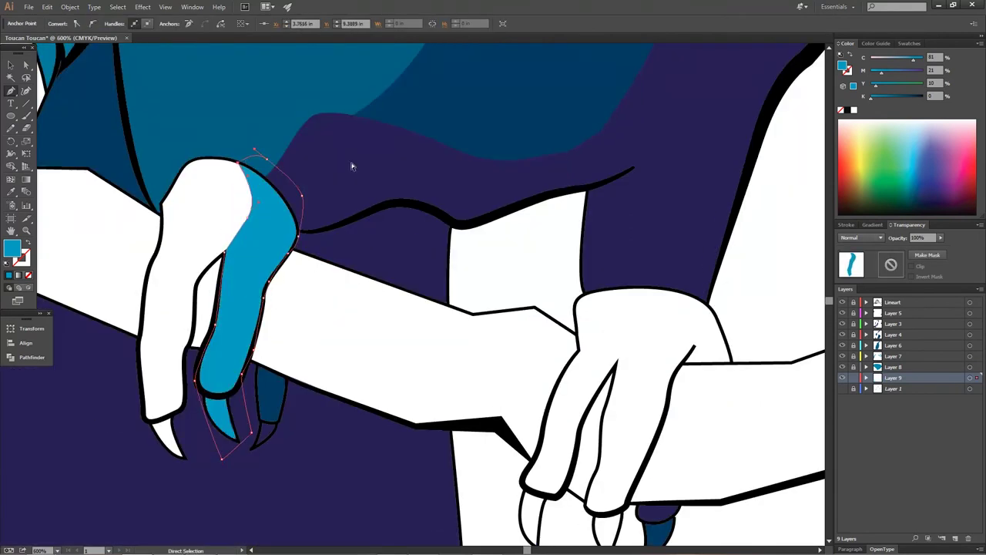
pyautogui.moveTo(493, 339); pyautogui.dragTo(315, 272)
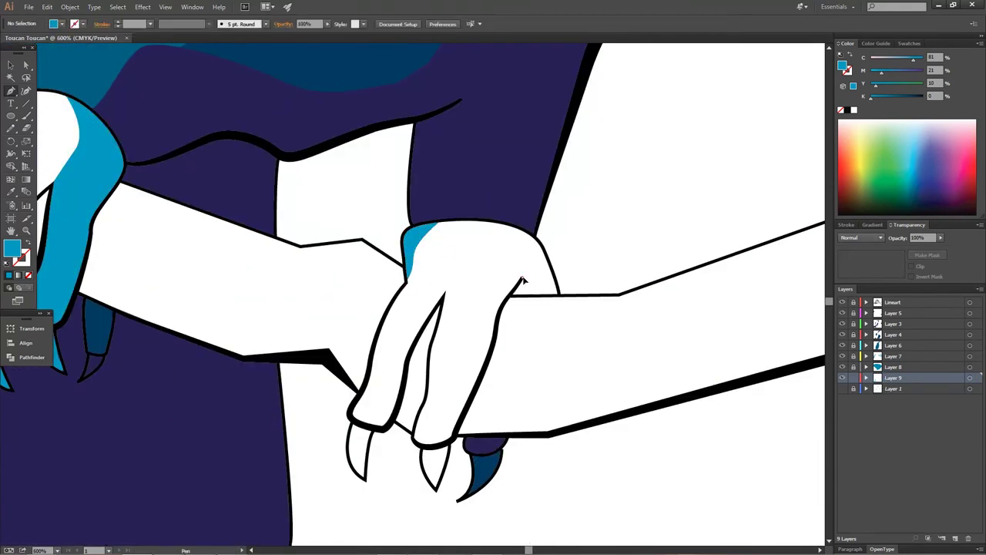
pyautogui.click(487, 359)
pyautogui.click(427, 395)
pyautogui.click(417, 444)
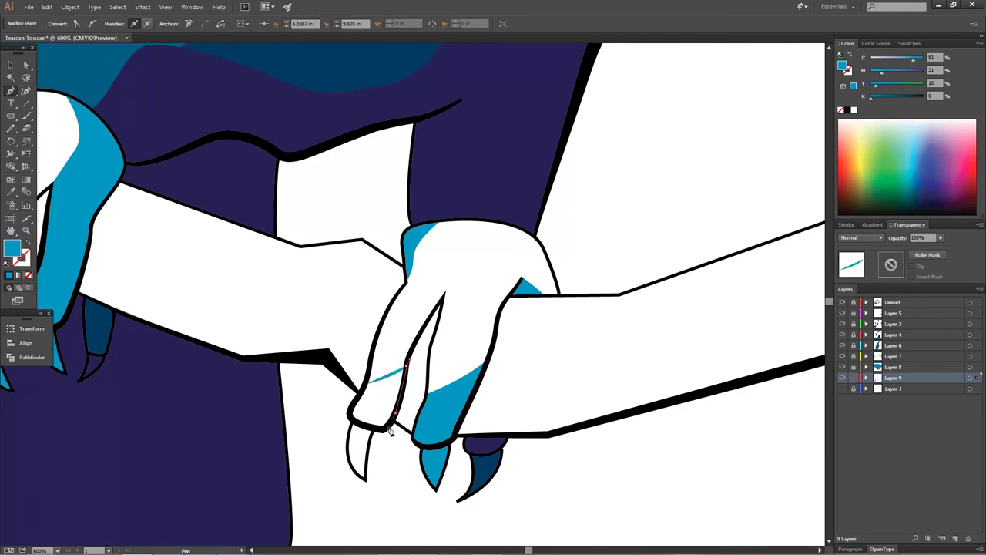
# Bring the head and beak into view and add a new layer for the next fills
pyautogui.scroll(-3, 485, 330)
pyautogui.scroll(-3, 354, 290)
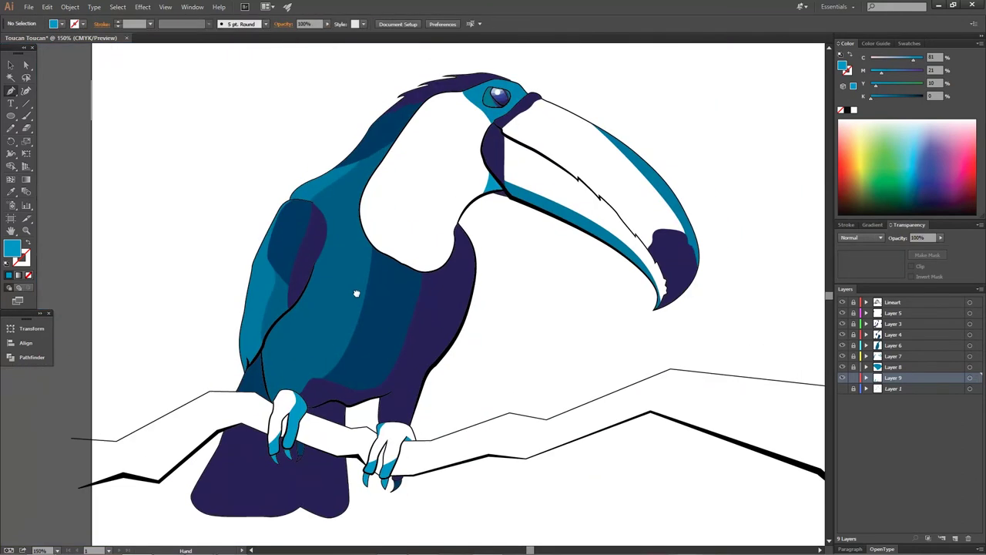
pyautogui.scroll(3, 354, 290)
pyautogui.moveTo(747, 328); pyautogui.dragTo(519, 449)
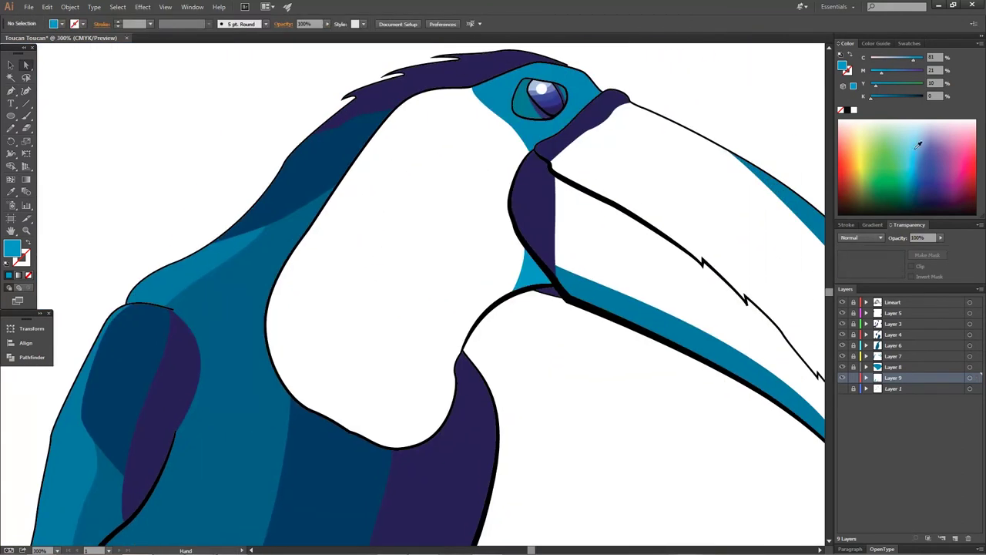
pyautogui.click(956, 538)
# With the Pen tool, move to the lower beak and remove a stray light-blue sliver
pyautogui.press('p')
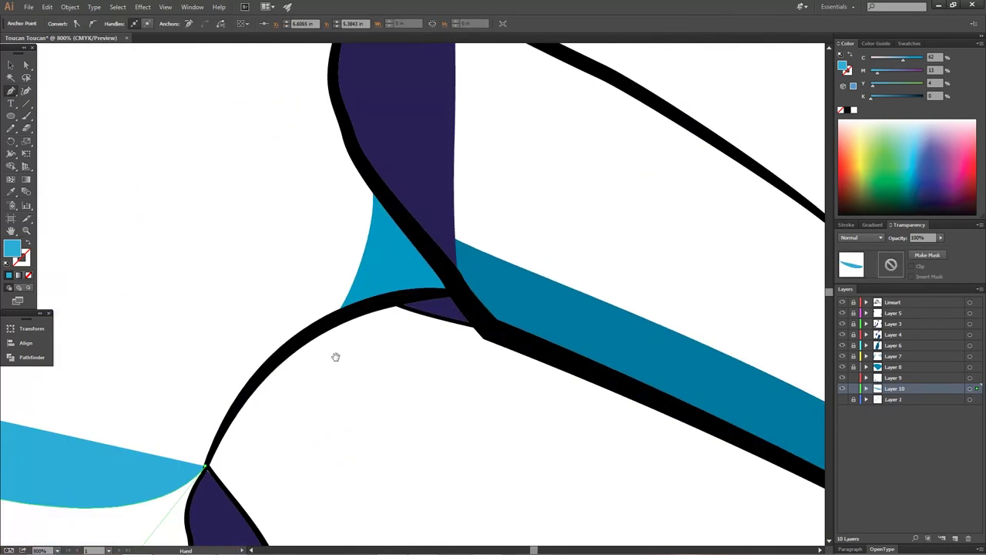
pyautogui.scroll(3, 335, 356)
pyautogui.moveTo(378, 475); pyautogui.dragTo(527, 189)
pyautogui.scroll(-3, 526, 189)
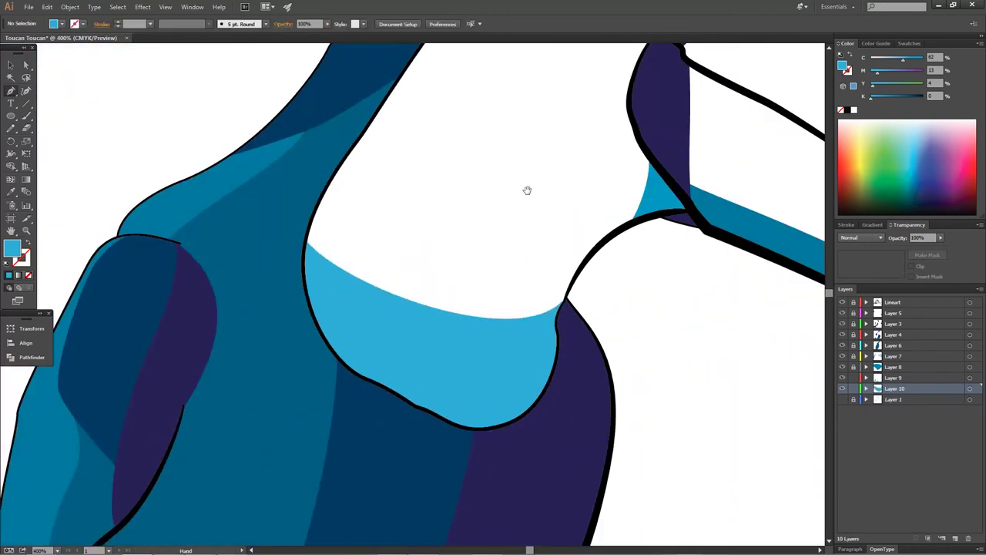
pyautogui.moveTo(767, 385); pyautogui.dragTo(363, 196)
pyautogui.moveTo(682, 392)
pyautogui.mouseDown()
pyautogui.moveTo(583, 315)
pyautogui.moveTo(541, 415)
pyautogui.mouseUp()
pyautogui.hotkey('ctrl', 'z')
pyautogui.moveTo(594, 361); pyautogui.dragTo(518, 468)
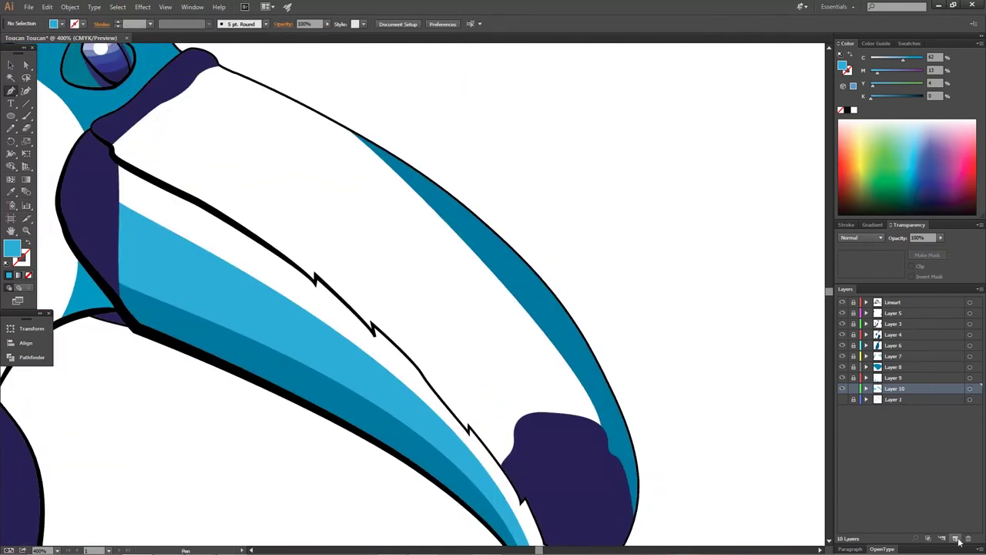
# On a new layer, extend the light-blue path down the beak and shape a throat band
pyautogui.hotkey('ctrl', 'l')
pyautogui.moveTo(567, 280); pyautogui.dragTo(554, 270)
pyautogui.click(461, 366)
pyautogui.moveTo(543, 450); pyautogui.dragTo(573, 488)
pyautogui.keyDown('ctrl'); pyautogui.click(258, 183); pyautogui.keyUp('ctrl')
pyautogui.moveTo(257, 183); pyautogui.dragTo(543, 249)
pyautogui.moveTo(268, 329); pyautogui.dragTo(336, 288)
pyautogui.moveTo(411, 396); pyautogui.dragTo(529, 352)
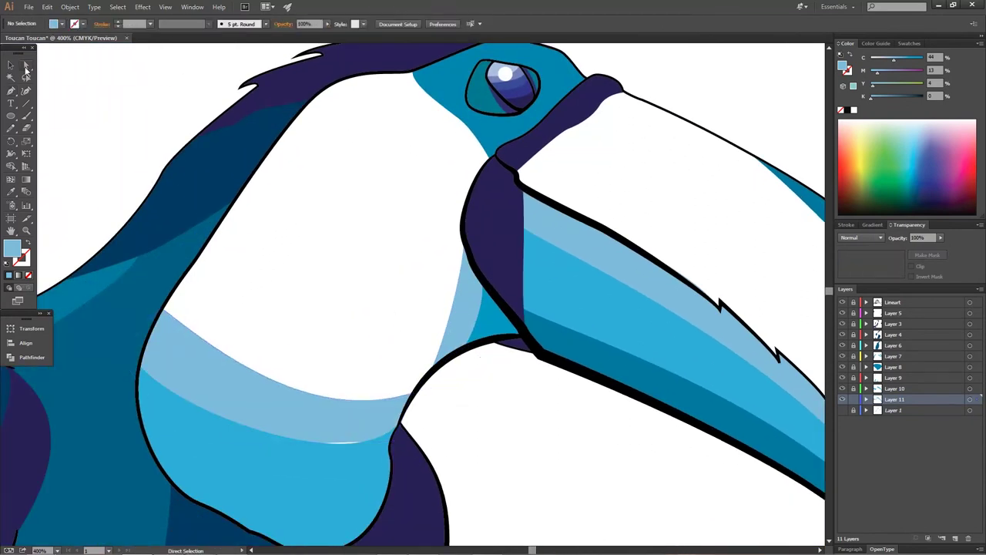
pyautogui.moveTo(335, 407); pyautogui.dragTo(399, 406)
pyautogui.keyDown('ctrl'); pyautogui.click(383, 419); pyautogui.keyUp('ctrl')
# Close the light-blue neck shape and the pale blue shape over the beak
pyautogui.moveTo(419, 267); pyautogui.dragTo(398, 305)
pyautogui.click(431, 218)
pyautogui.keyDown('ctrl'); pyautogui.click(395, 233); pyautogui.keyUp('ctrl')
pyautogui.moveTo(394, 233); pyautogui.dragTo(320, 262)
pyautogui.hotkey('ctrl', '-')
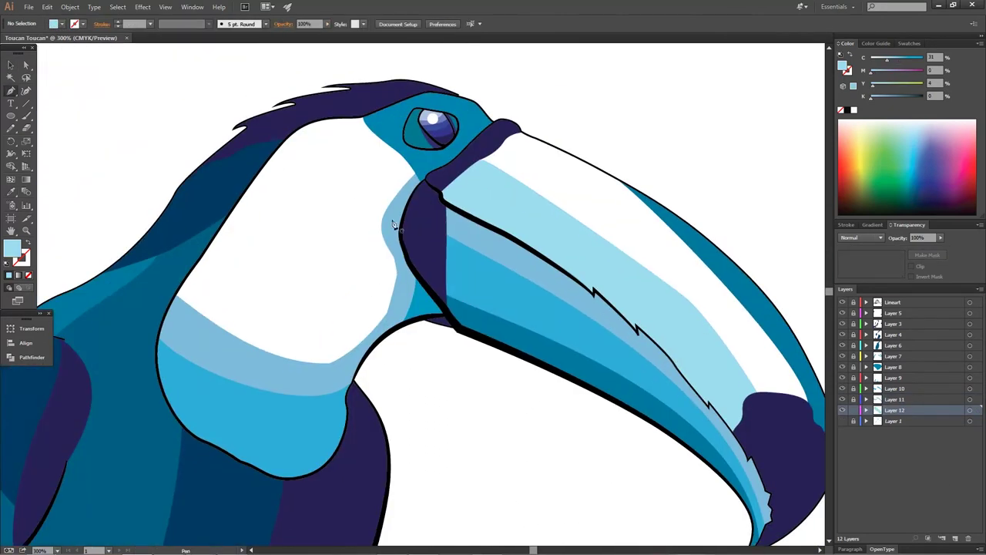
pyautogui.click(390, 241)
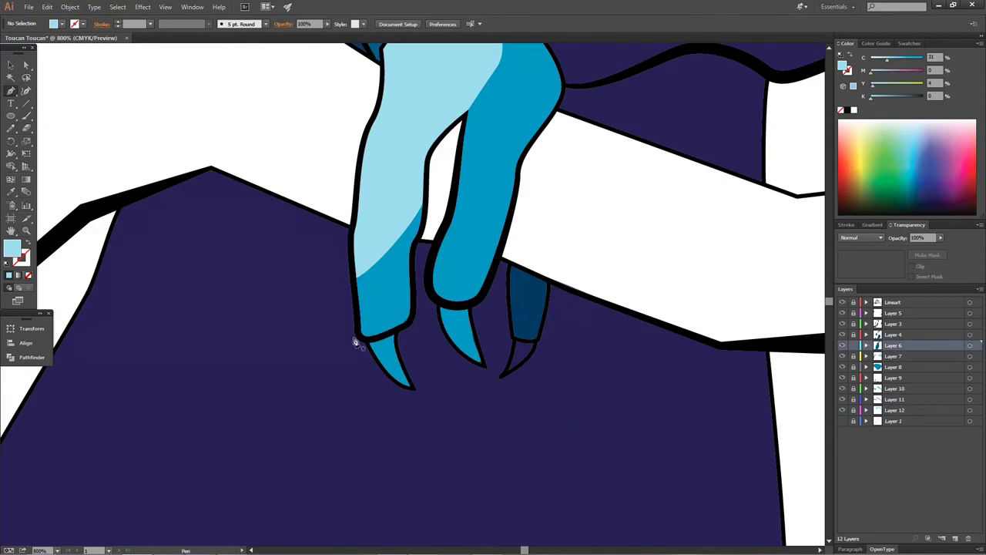
# Trace light blue fills along the middle claw and the beak's top edge
pyautogui.click(439, 303)
pyautogui.click(468, 305)
pyautogui.click(487, 371)
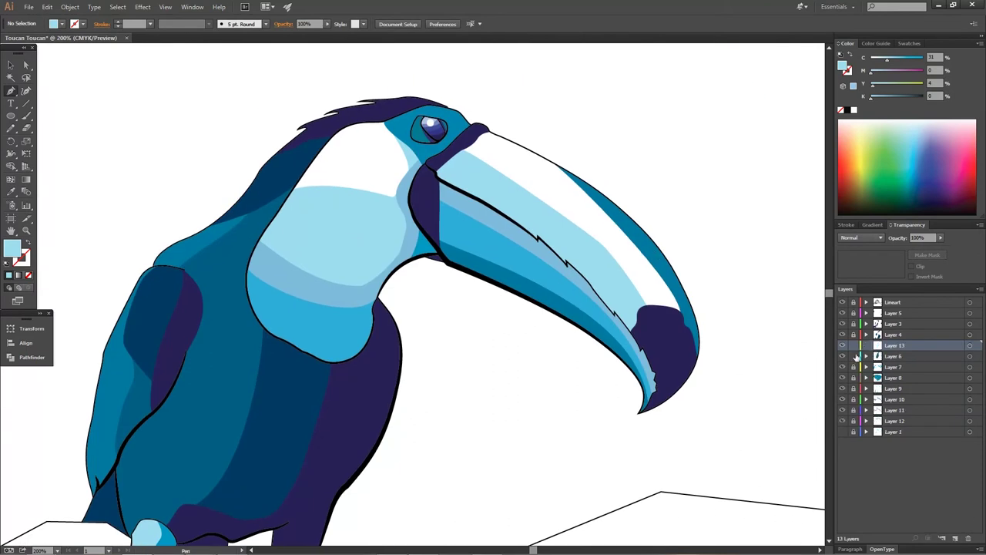
pyautogui.hotkey('ctrl', '+')
pyautogui.moveTo(385, 160); pyautogui.dragTo(221, 146)
pyautogui.click(375, 111)
pyautogui.click(766, 460)
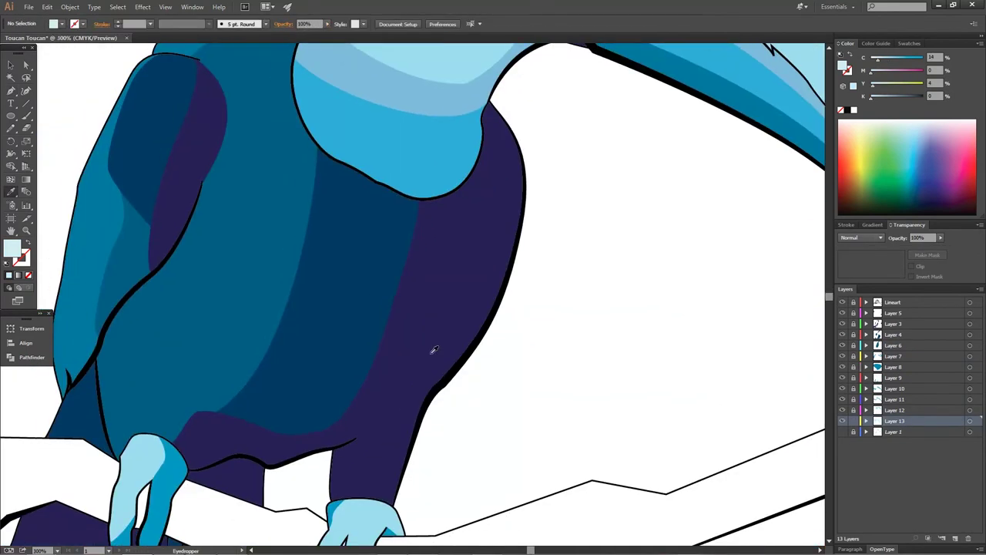
# Discard a trial chest shape and raise the navy path's K value from 43 to 46
pyautogui.click(311, 445)
pyautogui.click(383, 406)
pyautogui.click(442, 274)
pyautogui.moveTo(397, 192); pyautogui.dragTo(416, 204)
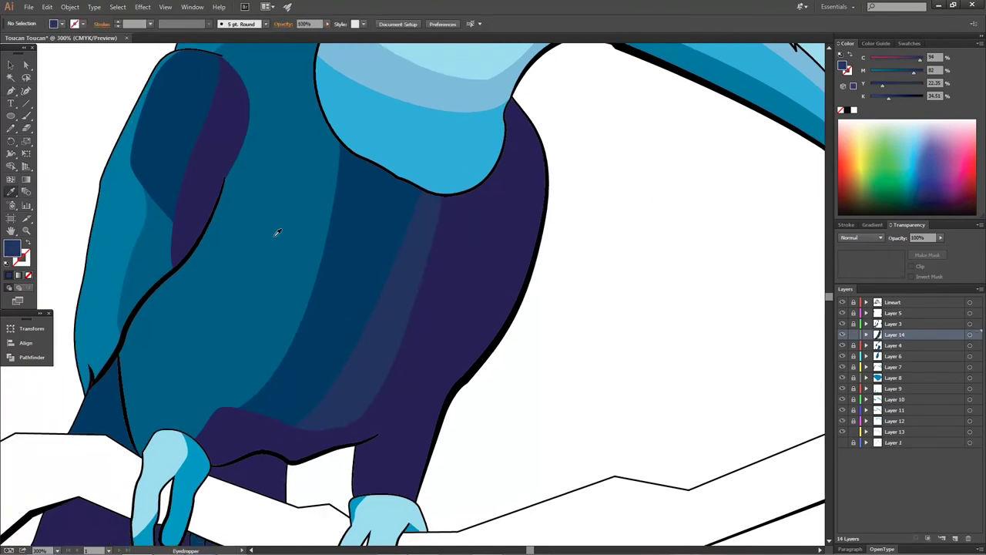
pyautogui.click(232, 418)
pyautogui.click(345, 148)
pyautogui.hotkey('ctrl', 'z')
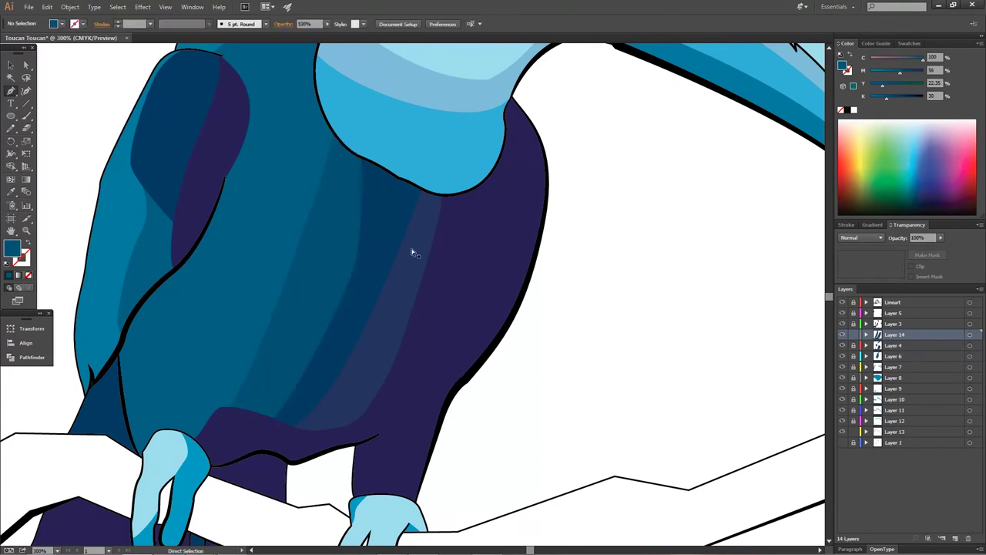
pyautogui.press('a')
pyautogui.moveTo(894, 99); pyautogui.dragTo(896, 98)
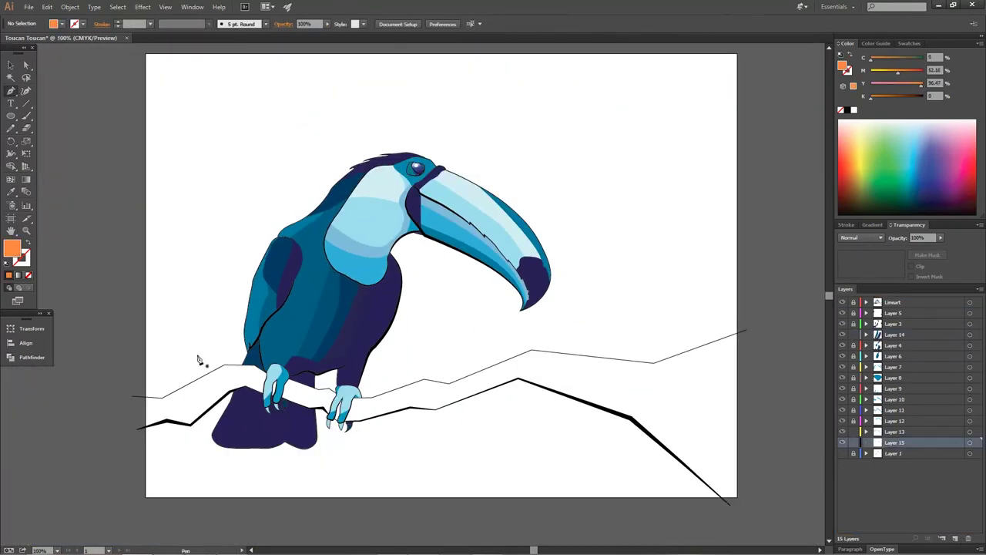
# Add the remaining corner points along the perch and close the orange branch shape
pyautogui.scroll(2, 117, 362)
pyautogui.click(335, 300)
pyautogui.click(463, 345)
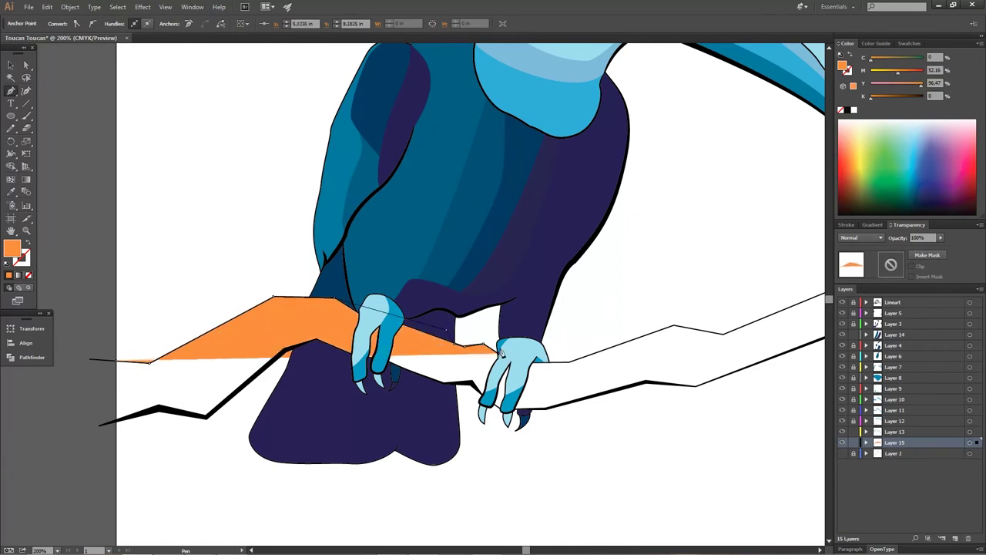
pyautogui.click(677, 331)
pyautogui.click(738, 121)
pyautogui.click(689, 474)
pyautogui.click(206, 327)
# Select the orange branch shape, then select the Lineart layer
pyautogui.scroll(-2, 221, 336)
pyautogui.scroll(1, 222, 335)
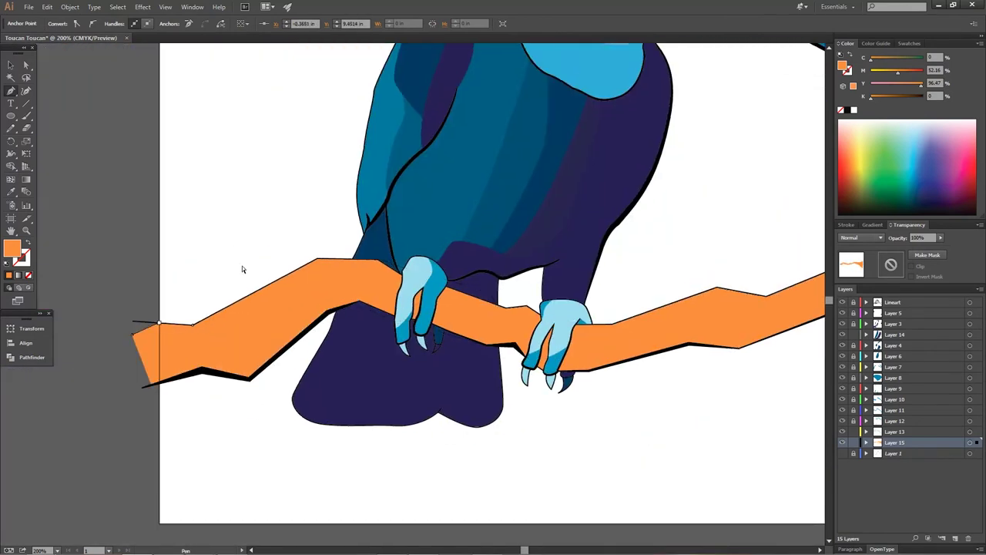
pyautogui.scroll(3, 415, 367)
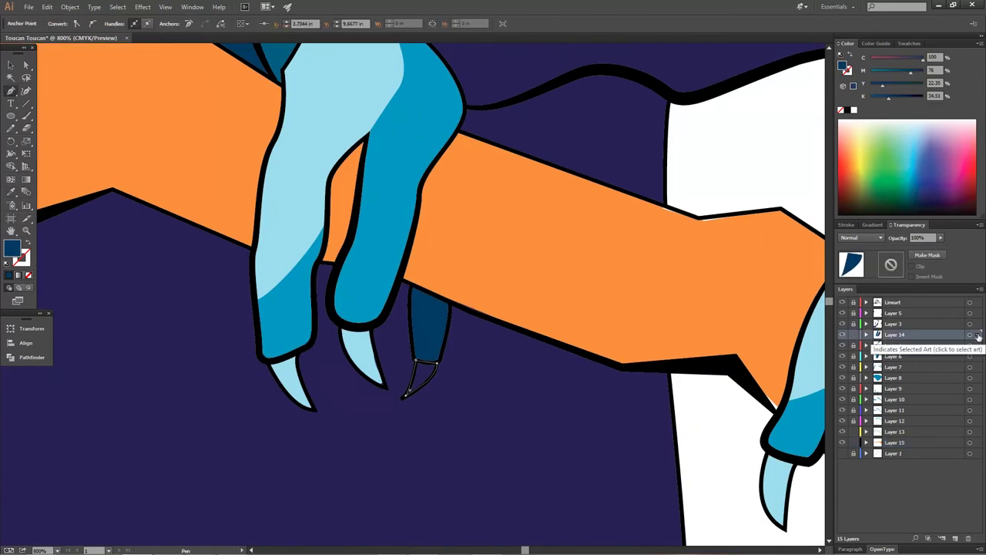
pyautogui.click(87, 79)
pyautogui.scroll(-1, 88, 79)
pyautogui.scroll(2, 517, 260)
pyautogui.scroll(-2, 517, 259)
pyautogui.scroll(2, 309, 199)
pyautogui.scroll(1, 562, 453)
pyautogui.scroll(-3, 562, 453)
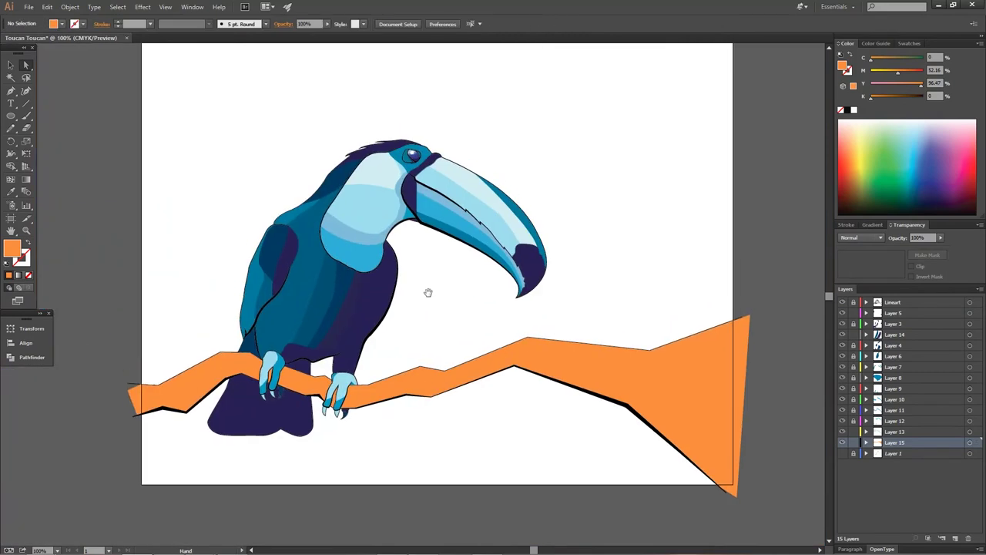
pyautogui.scroll(3, 437, 345)
pyautogui.click(854, 303)
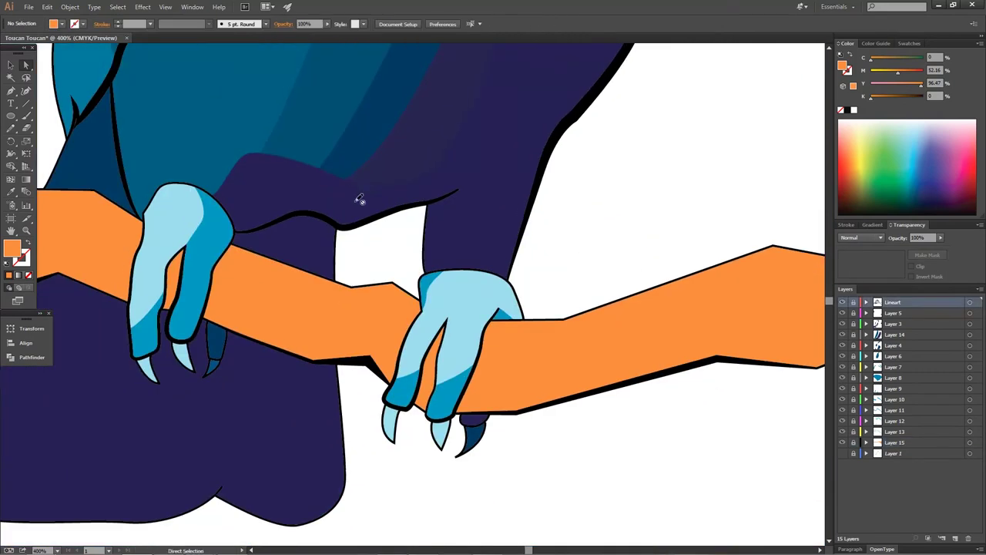
pyautogui.scroll(-3, 360, 199)
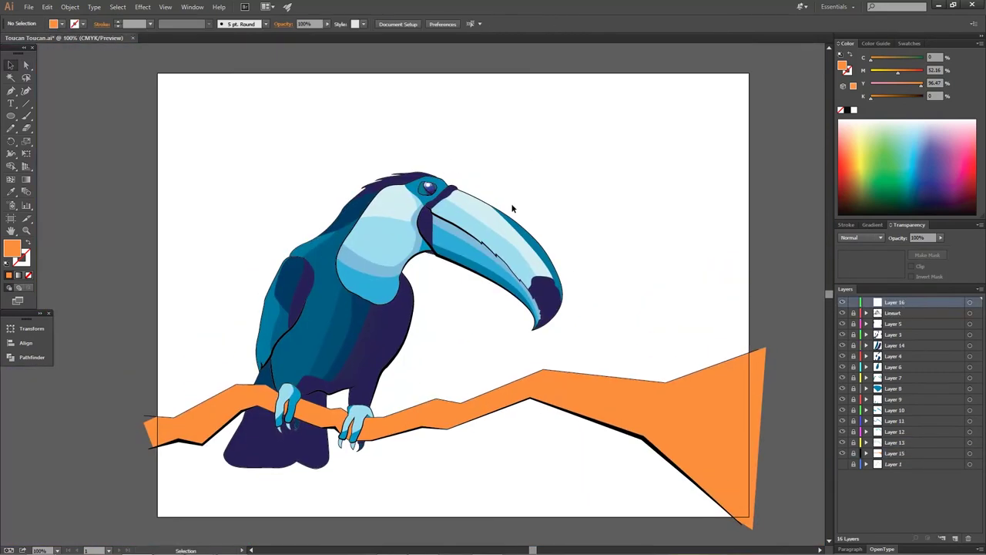
# Unite all the line art into one silhouette and place it over the coloured toucan
pyautogui.hotkey('ctrl', 'a')
pyautogui.hotkey('ctrl', 'y')
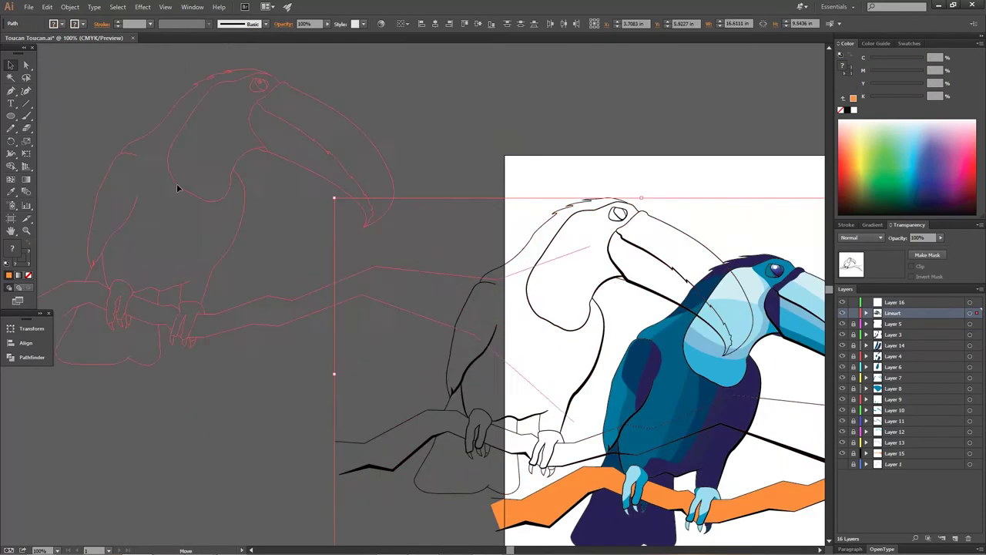
pyautogui.click(32, 357)
pyautogui.click(550, 482)
pyautogui.hotkey('ctrl', 'y')
pyautogui.moveTo(426, 239); pyautogui.dragTo(648, 305)
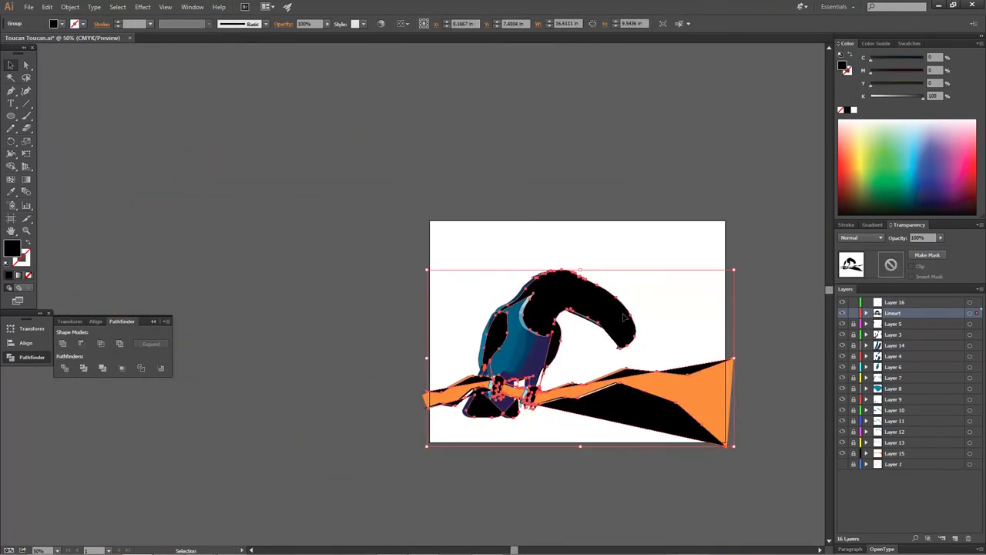
# Name the silhouette layer 'Color Adjustments' and give it a blend mode so colours show through
pyautogui.hotkey('ctrl', '+')
pyautogui.hotkey('ctrl', '0')
pyautogui.hotkey('ctrl', 'a')
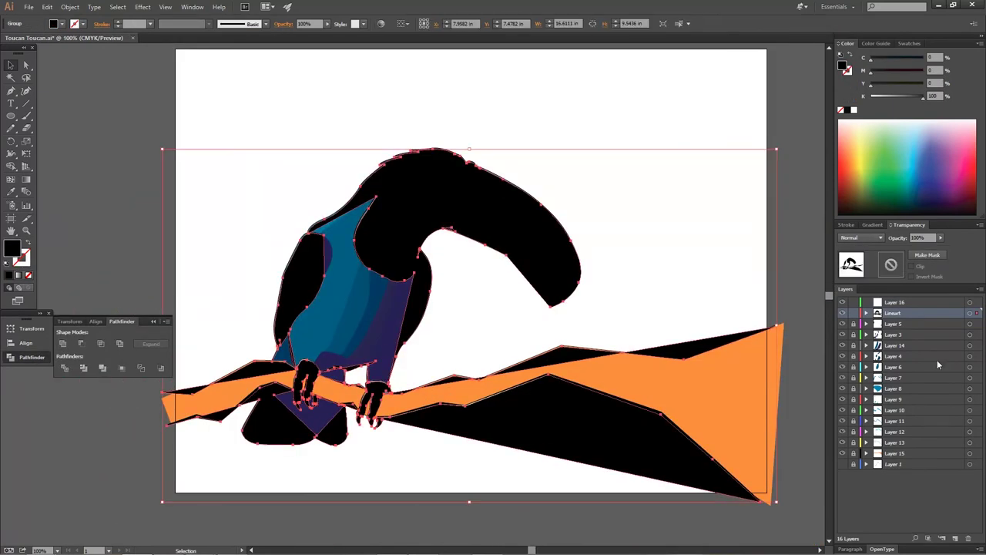
pyautogui.write('Color Adjustments')
pyautogui.press('Return')
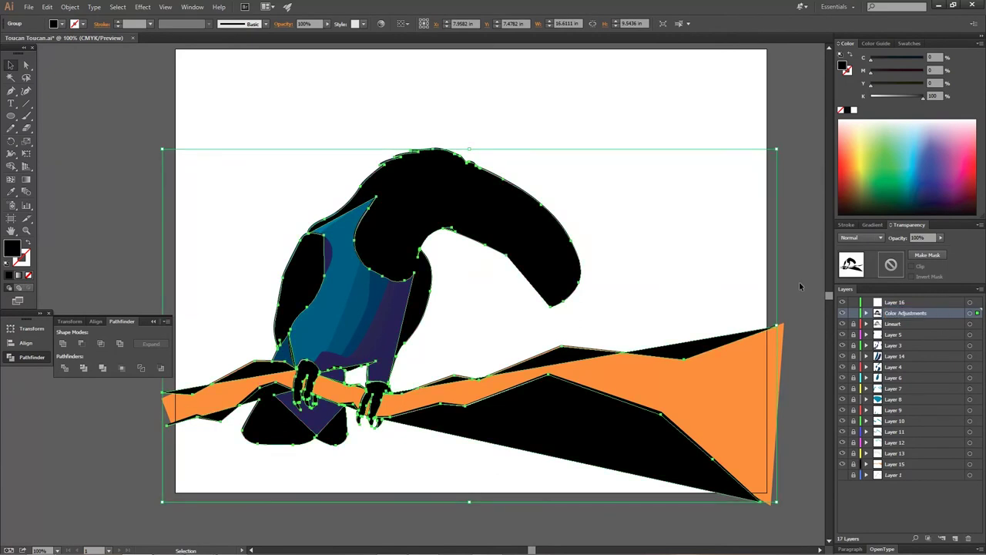
pyautogui.click(860, 238)
pyautogui.click(860, 305)
pyautogui.click(93, 91)
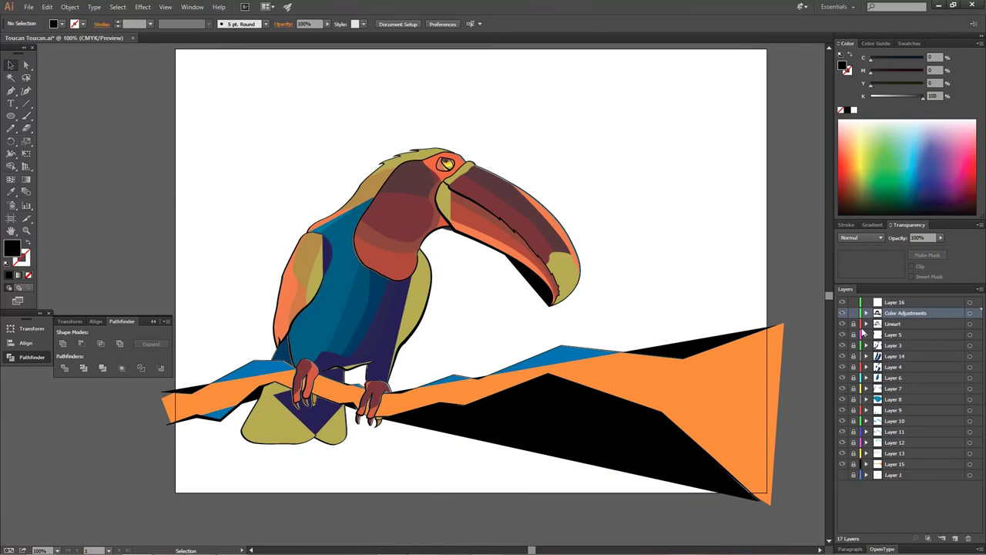
# On the Lineart layer, create a 16 × 12 in rectangle
pyautogui.click(894, 323)
pyautogui.click(11, 115)
pyautogui.click(36, 112)
pyautogui.click(93, 123)
pyautogui.write('12')
pyautogui.press('Return')
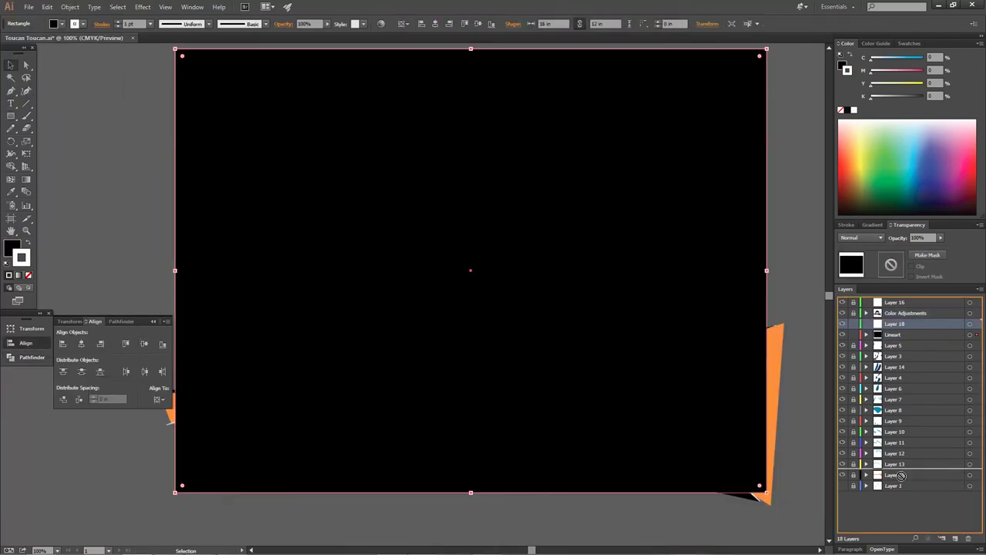
# Darken the backdrop rectangle to dark teal, then select all the line art
pyautogui.moveTo(917, 196); pyautogui.dragTo(945, 194)
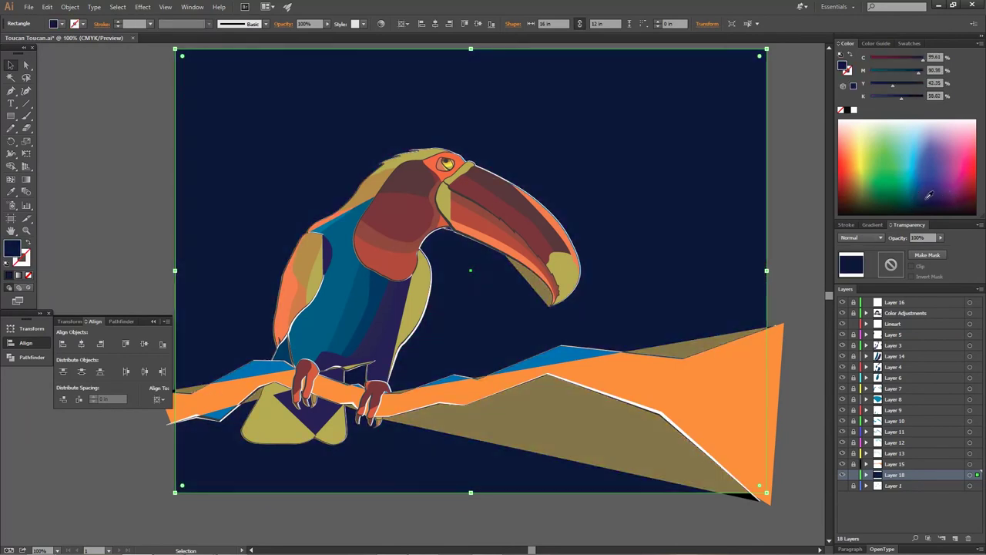
pyautogui.moveTo(945, 194); pyautogui.dragTo(917, 189)
pyautogui.hotkey('ctrl', 'shift', 'a')
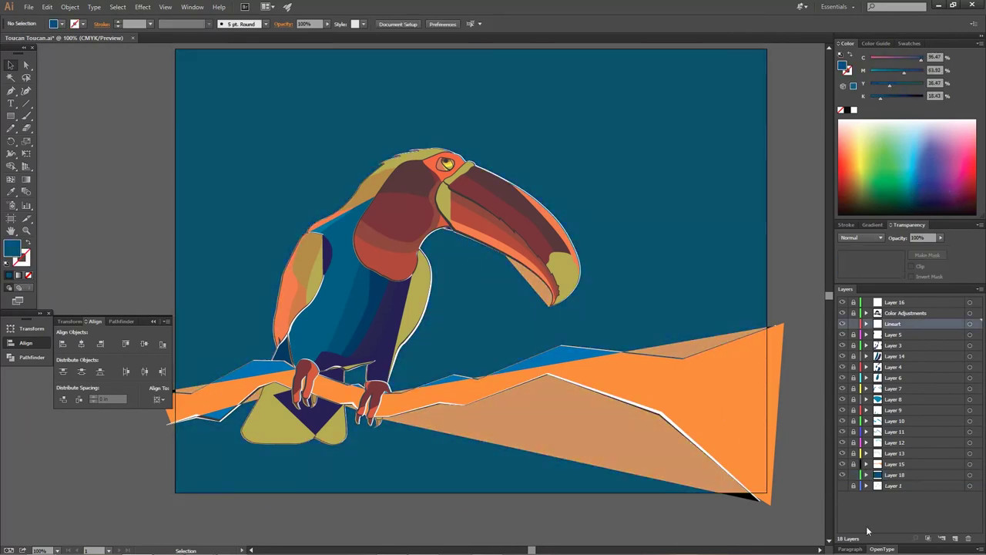
pyautogui.hotkey('ctrl', 'a')
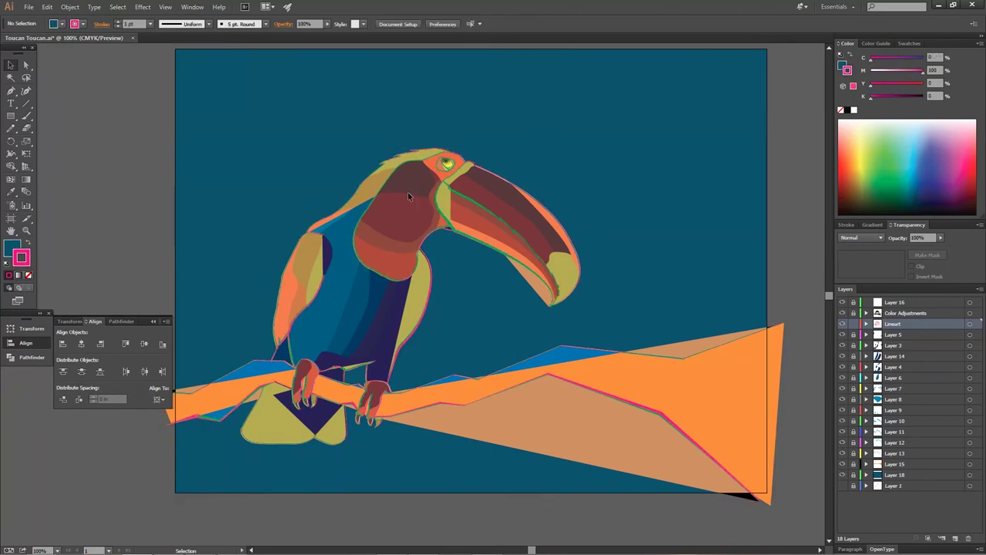
pyautogui.scroll(3, 404, 190)
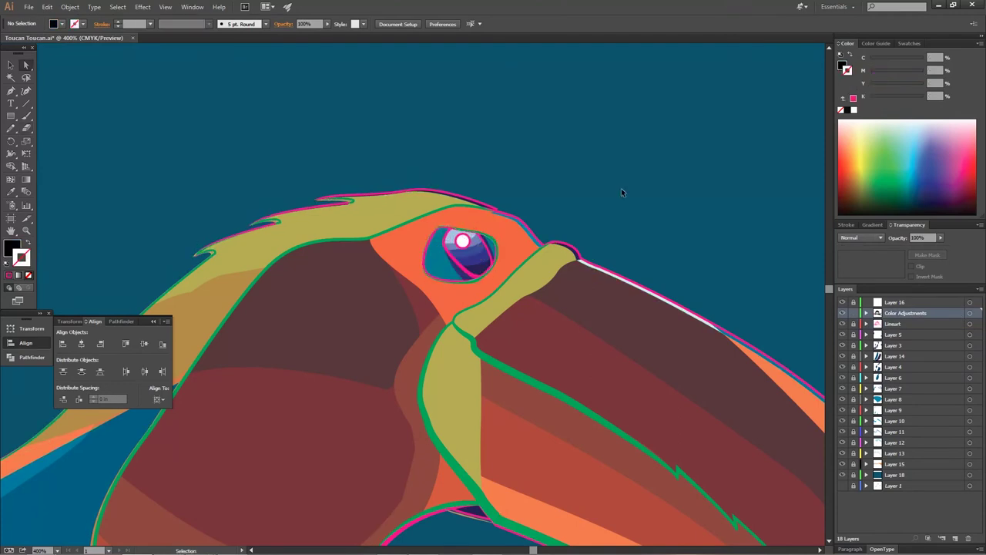
pyautogui.hotkey('ctrl', '-')
pyautogui.hotkey('ctrl', '-')
pyautogui.hotkey('ctrl', '-')
# Try green and pale yellow fills on the Color Adjustments silhouette, settling on dark teal
pyautogui.press('v')
pyautogui.hotkey('ctrl', 'a')
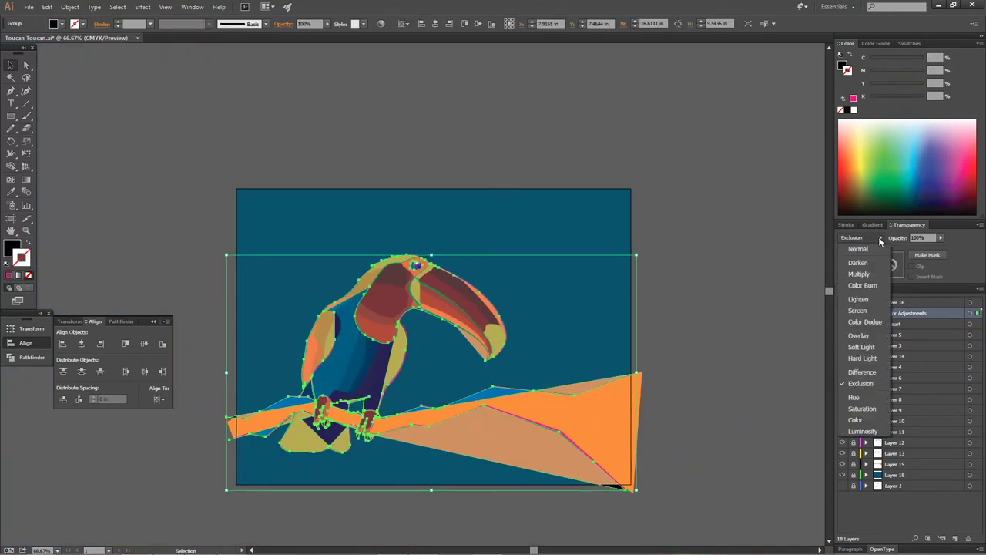
pyautogui.click(925, 167)
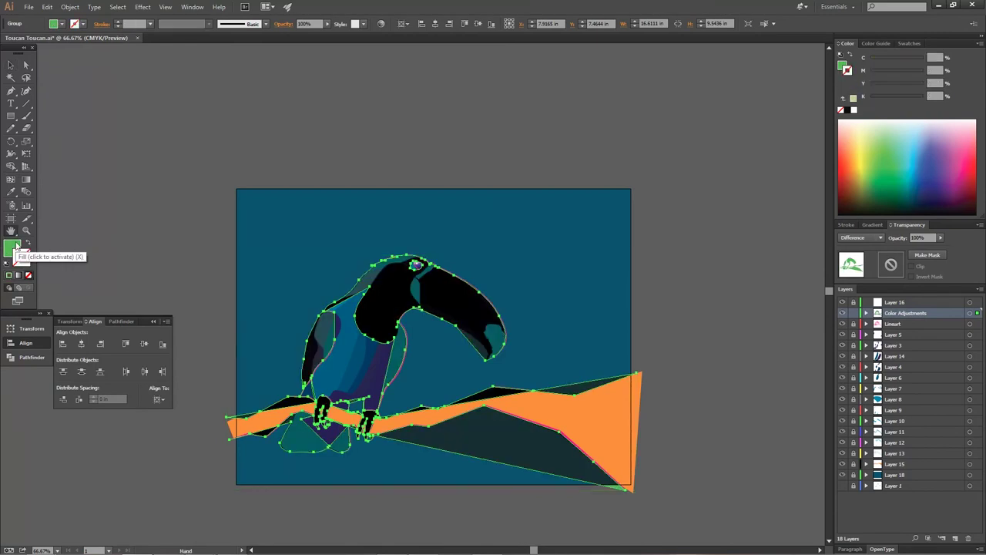
pyautogui.click(14, 239)
pyautogui.click(886, 135)
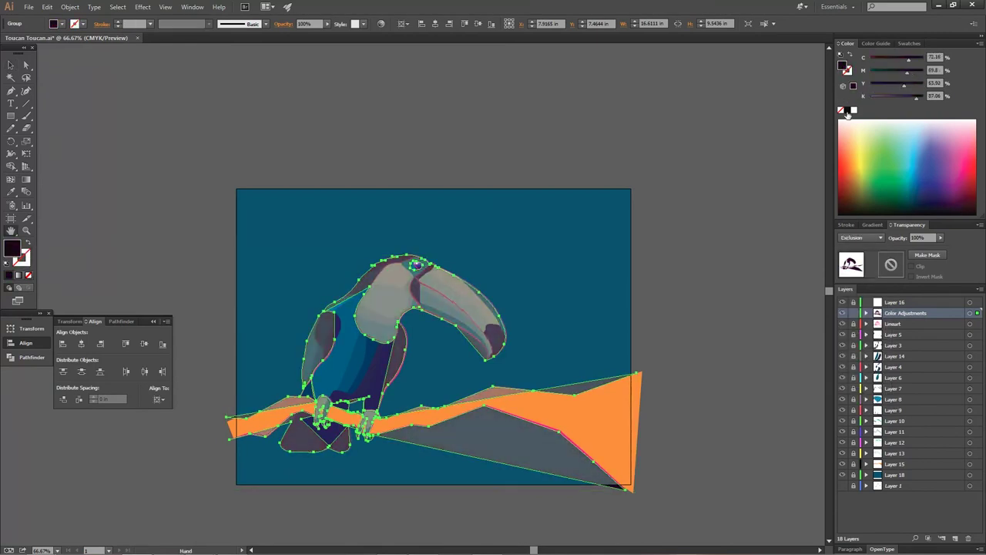
pyautogui.moveTo(847, 154); pyautogui.dragTo(920, 210)
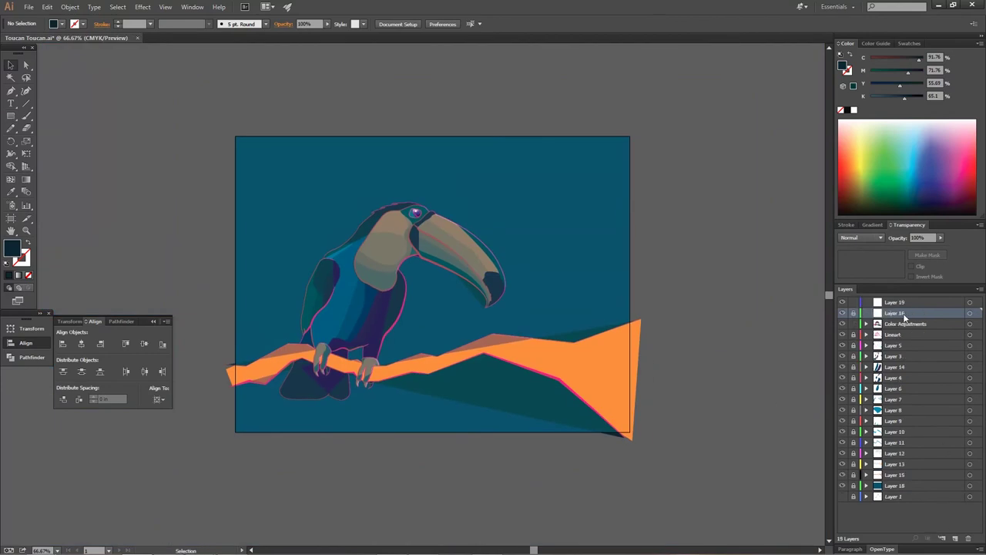
# Move the new layer just above the backdrop and draw a rectangle band behind the toucan
pyautogui.moveTo(904, 317); pyautogui.dragTo(905, 480)
pyautogui.moveTo(10, 116); pyautogui.dragTo(47, 112)
pyautogui.moveTo(343, 184); pyautogui.dragTo(598, 271)
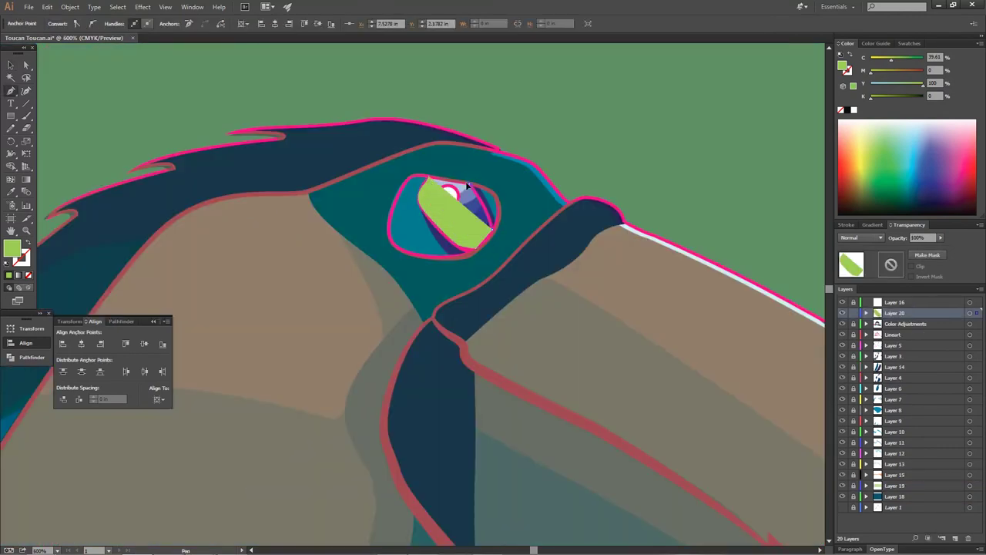
# Blend the eye shape in Color, then Hue mode, and make its fill redder
pyautogui.click(860, 237)
pyautogui.click(855, 421)
pyautogui.click(860, 237)
pyautogui.click(855, 399)
pyautogui.click(849, 158)
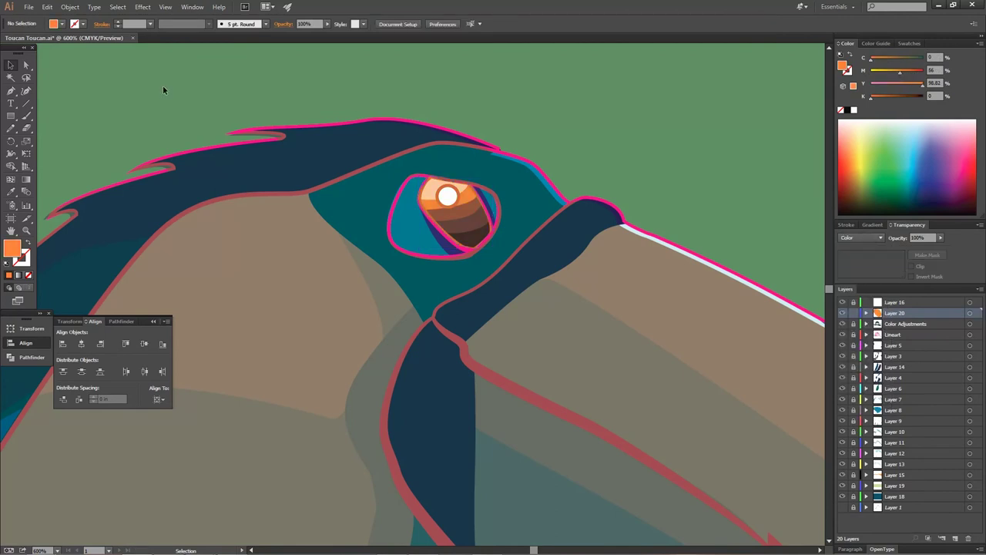
# Apply a darker blend mode to the Color Adjustments silhouette
pyautogui.hotkey('ctrl', '1')
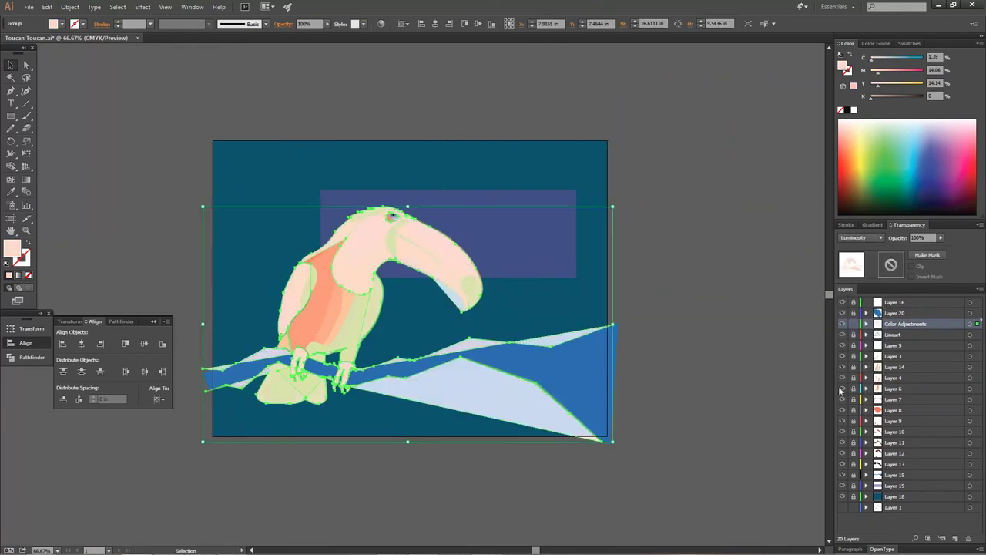
pyautogui.click(734, 138)
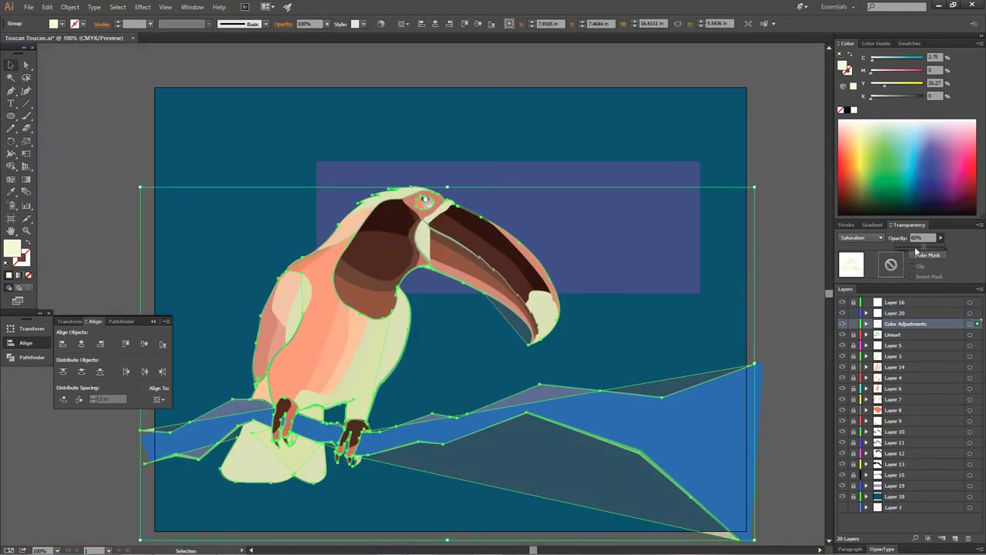
pyautogui.click(700, 311)
pyautogui.hotkey('ctrl', '-')
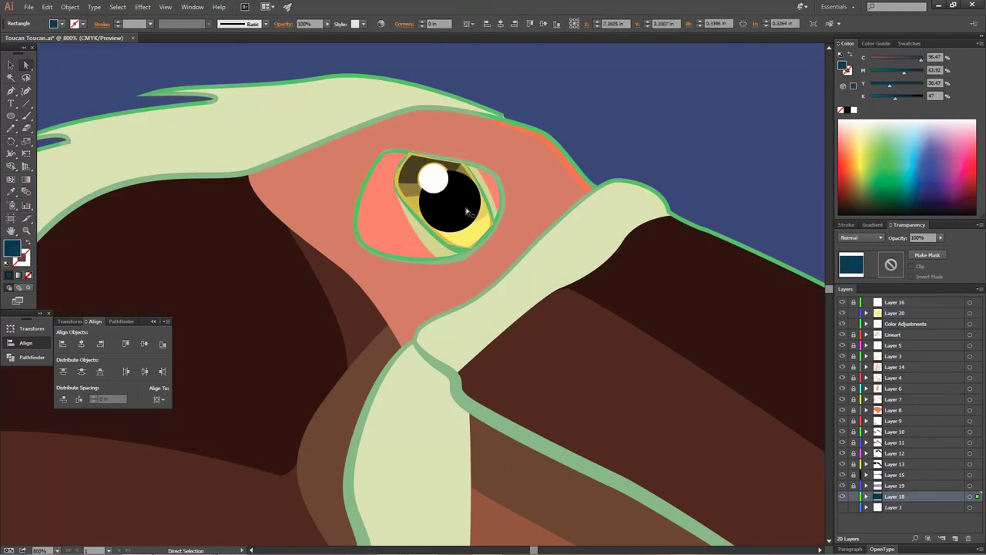
pyautogui.click(466, 212)
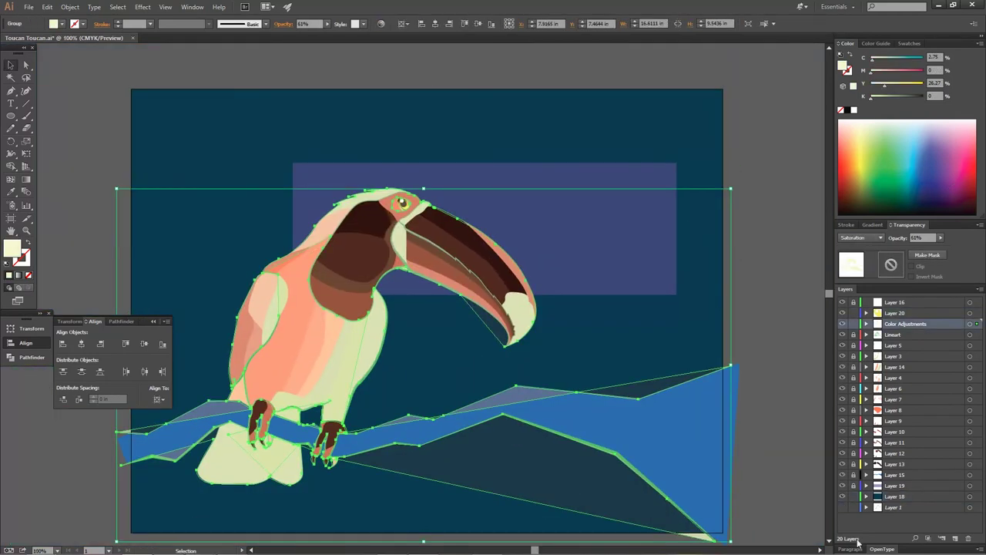
pyautogui.click(861, 347)
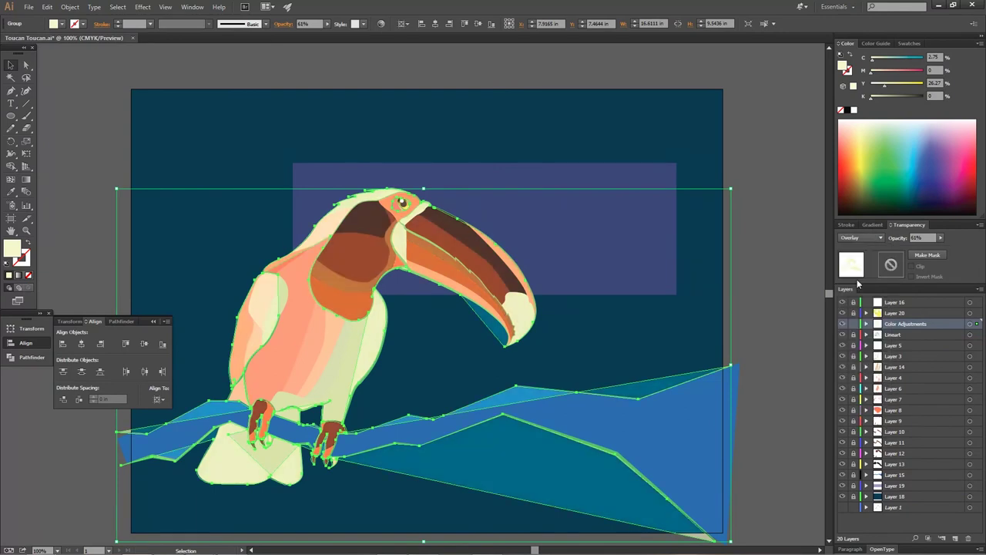
pyautogui.click(862, 321)
pyautogui.click(75, 77)
pyautogui.click(857, 327)
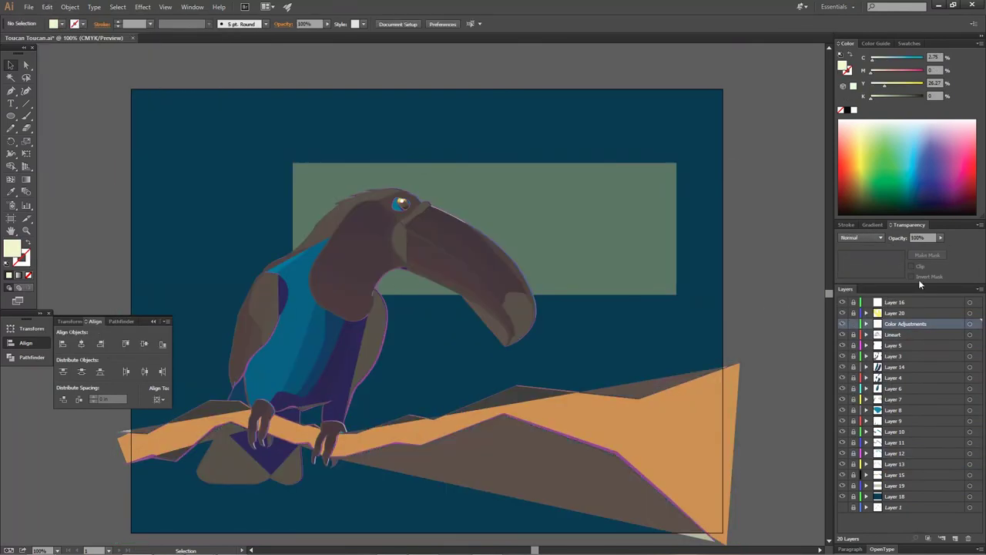
# Select all outlines sharing the same stroke and group them
pyautogui.click(522, 258)
pyautogui.click(759, 191)
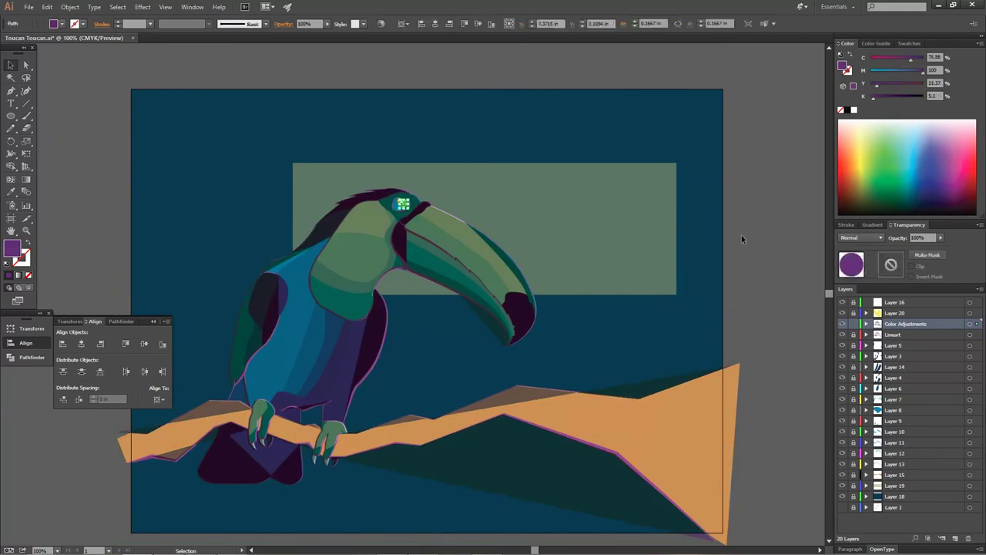
pyautogui.click(389, 278)
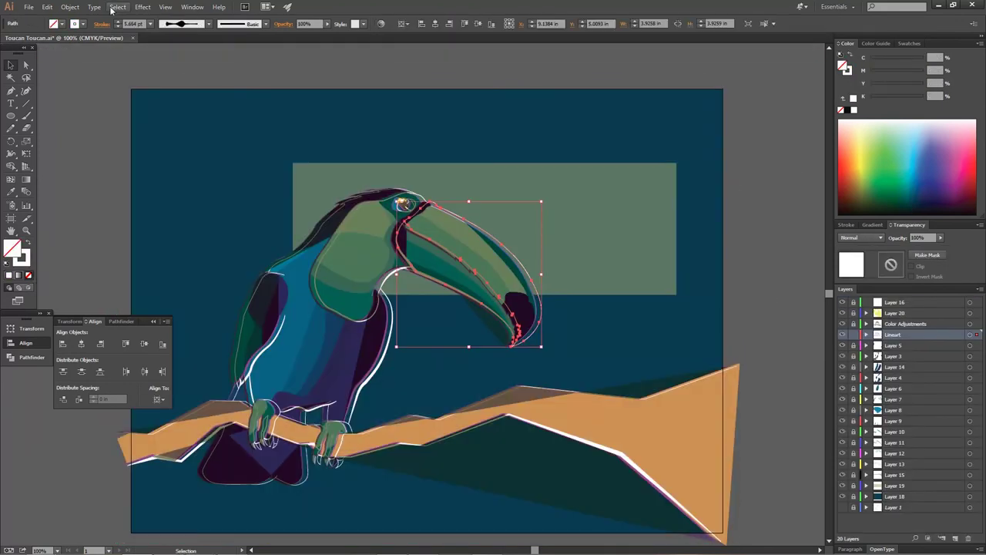
pyautogui.click(118, 7)
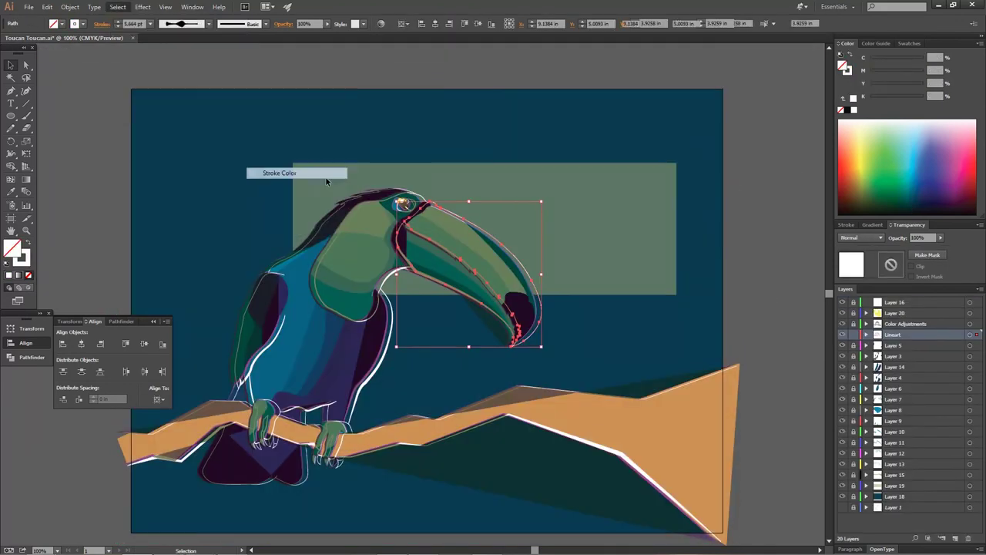
pyautogui.click(118, 7)
pyautogui.click(277, 174)
pyautogui.rightClick(475, 245)
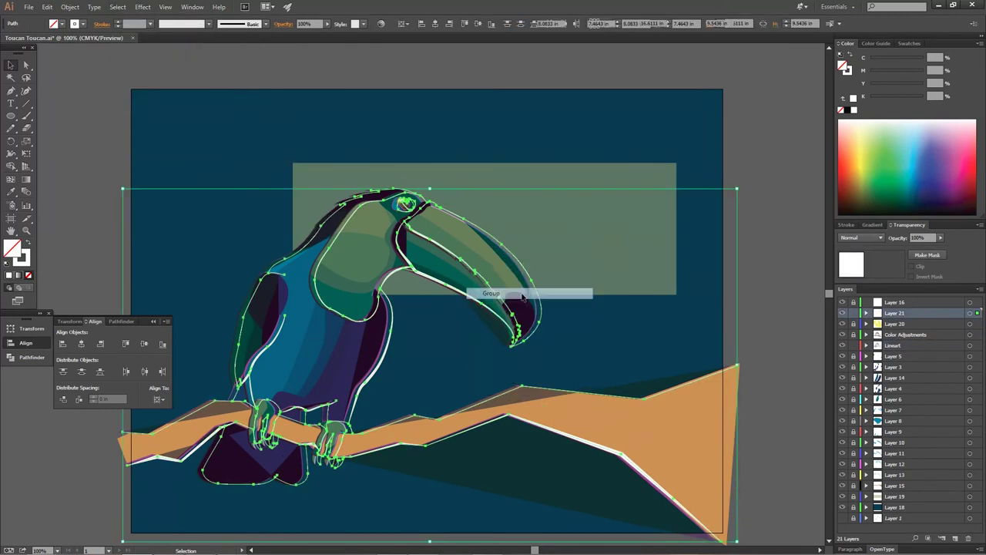
pyautogui.click(517, 288)
# Move the white outline Layer 21 down to sit just above Layer 18
pyautogui.click(693, 282)
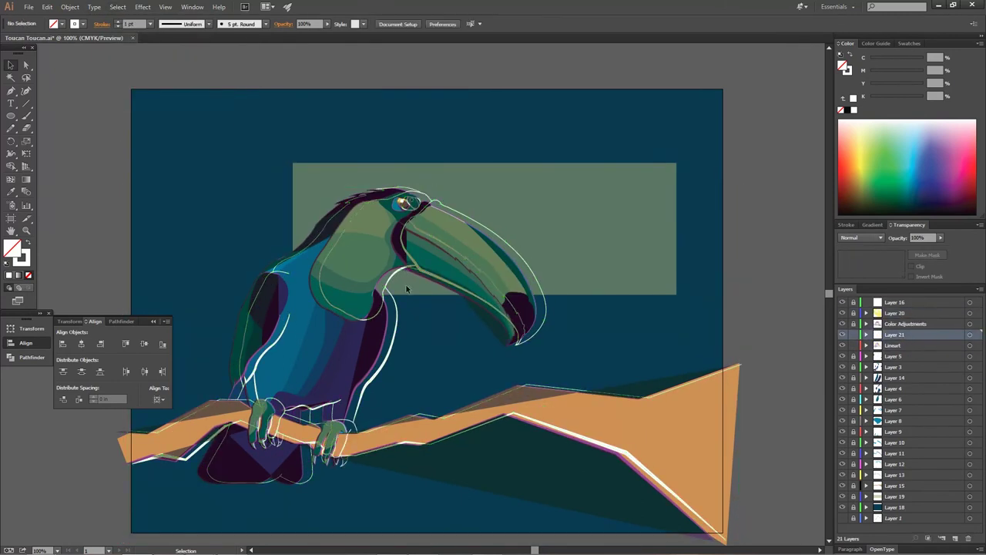
pyautogui.moveTo(893, 313); pyautogui.dragTo(894, 497)
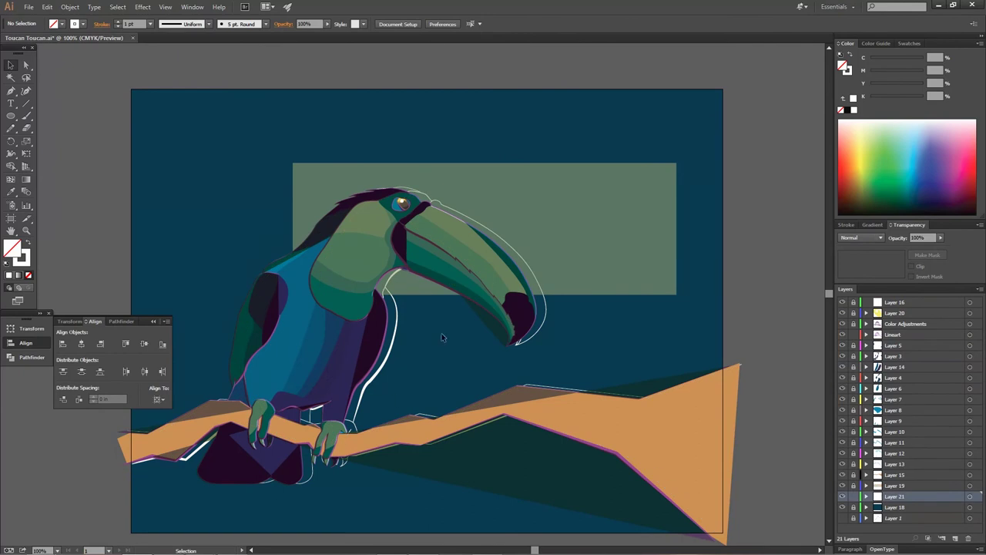
pyautogui.hotkey('ctrl', '-')
pyautogui.click(70, 7)
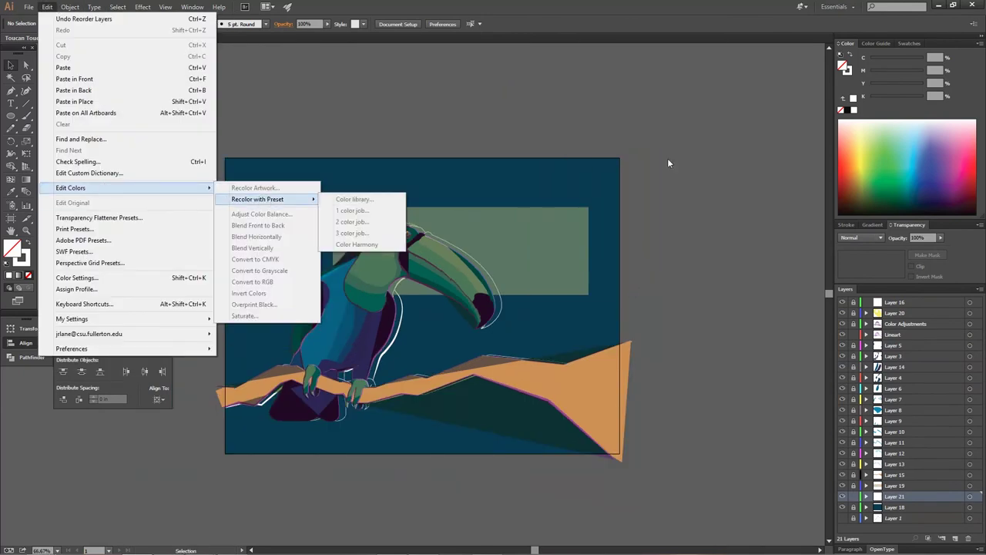
# Change the Lineart group's stroke to blue and check the outlines up close
pyautogui.click(177, 131)
pyautogui.click(29, 7)
pyautogui.click(771, 165)
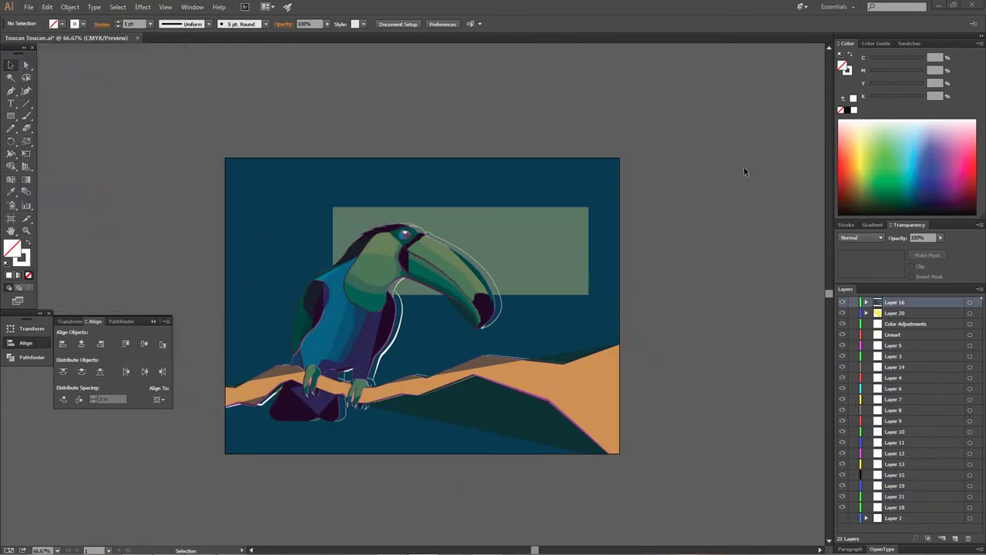
pyautogui.click(478, 320)
pyautogui.click(919, 160)
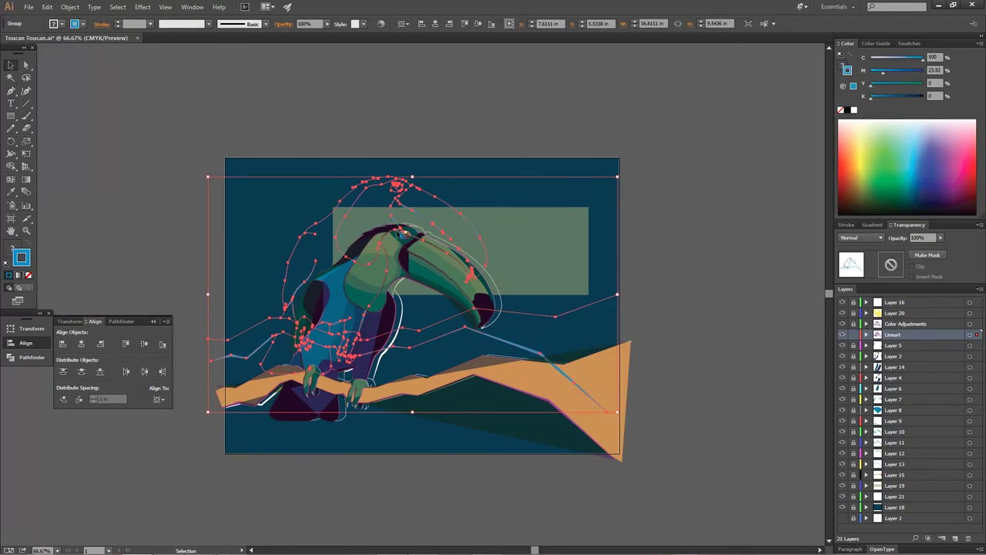
pyautogui.hotkey('ctrl', 'shift', 'a')
pyautogui.hotkey('ctrl', '+')
pyautogui.hotkey('ctrl', '+')
pyautogui.hotkey('ctrl', '-')
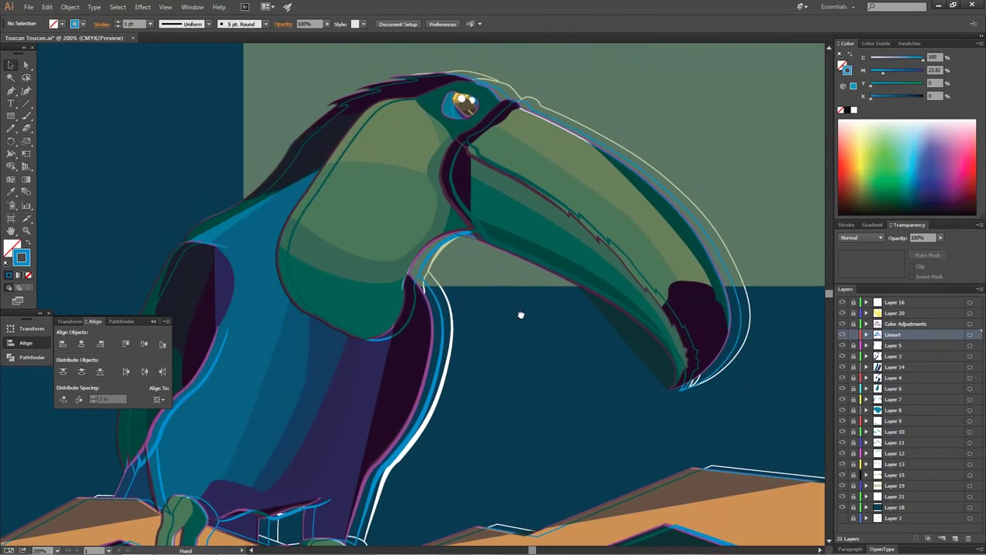
pyautogui.hotkey('ctrl', '-')
pyautogui.hotkey('ctrl', '-')
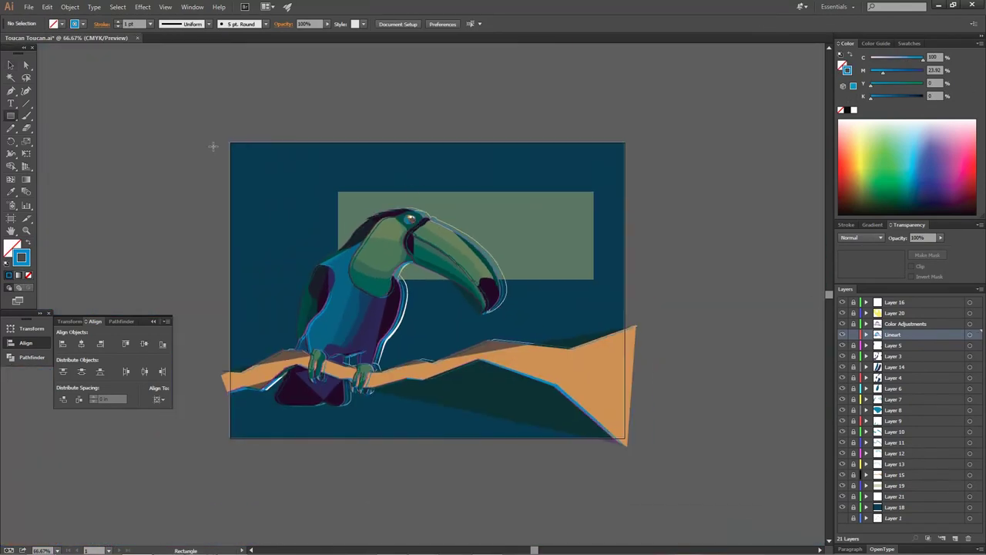
# On a new top layer, place an artboard-sized rectangle and clip all the artwork to it
pyautogui.hotkey('ctrl', 'v')
pyautogui.hotkey('ctrl', 'shift', 'a')
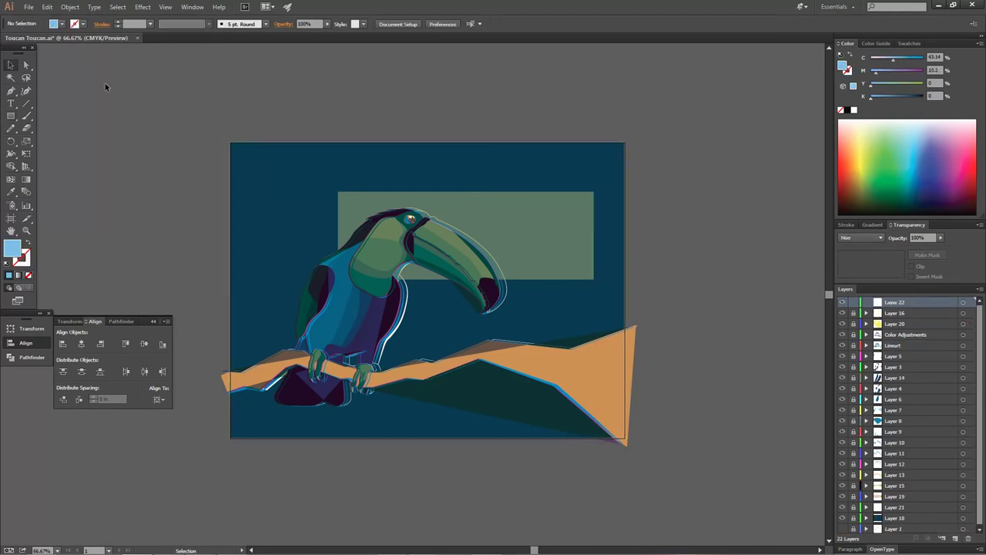
pyautogui.hotkey('ctrl', 'v')
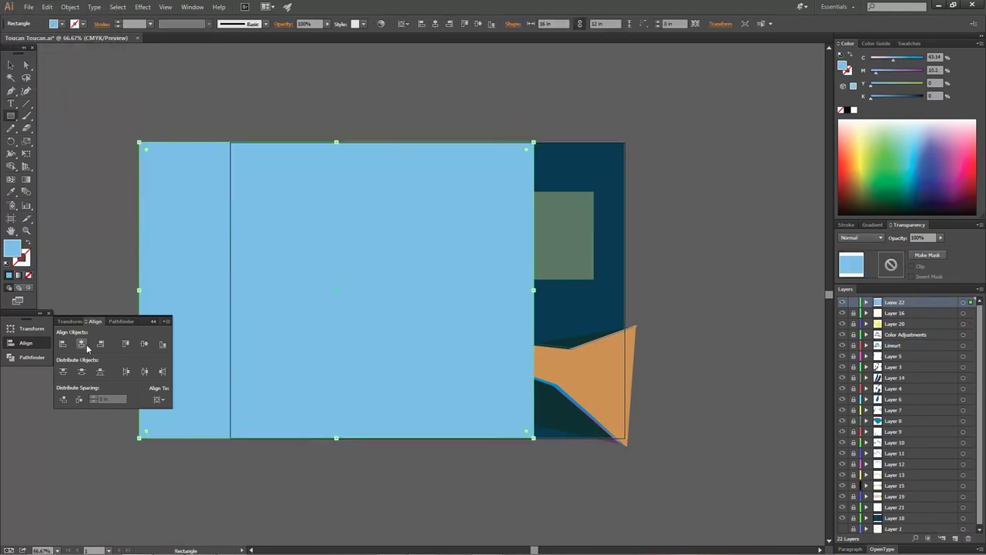
pyautogui.hotkey('ctrl', 'a')
pyautogui.click(568, 422)
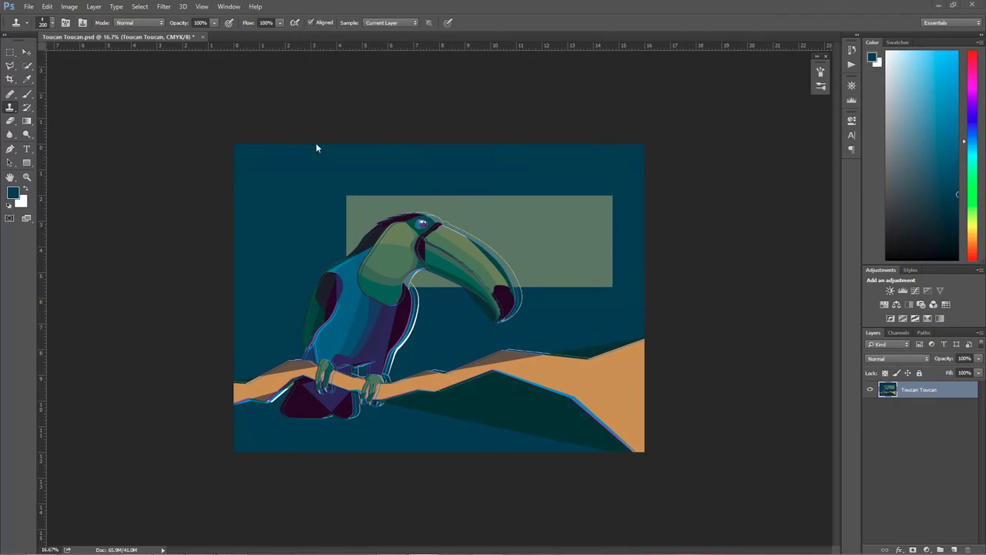
# Add a Levels adjustment brightening Cyan and raising Yellow's black input, then flatten the image
pyautogui.click(903, 290)
pyautogui.moveTo(827, 217); pyautogui.dragTo(804, 219)
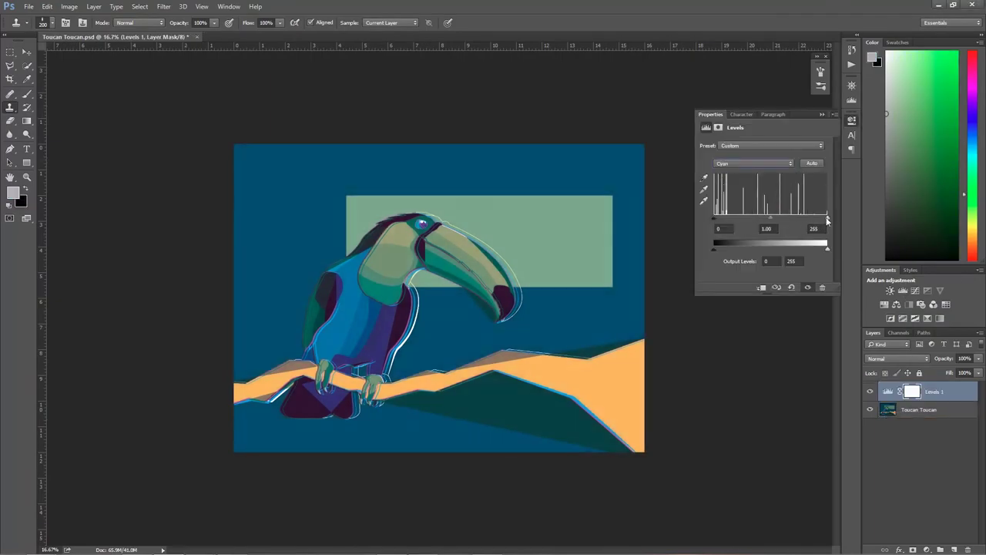
pyautogui.scroll(-2, 745, 163)
pyautogui.moveTo(723, 219); pyautogui.dragTo(731, 218)
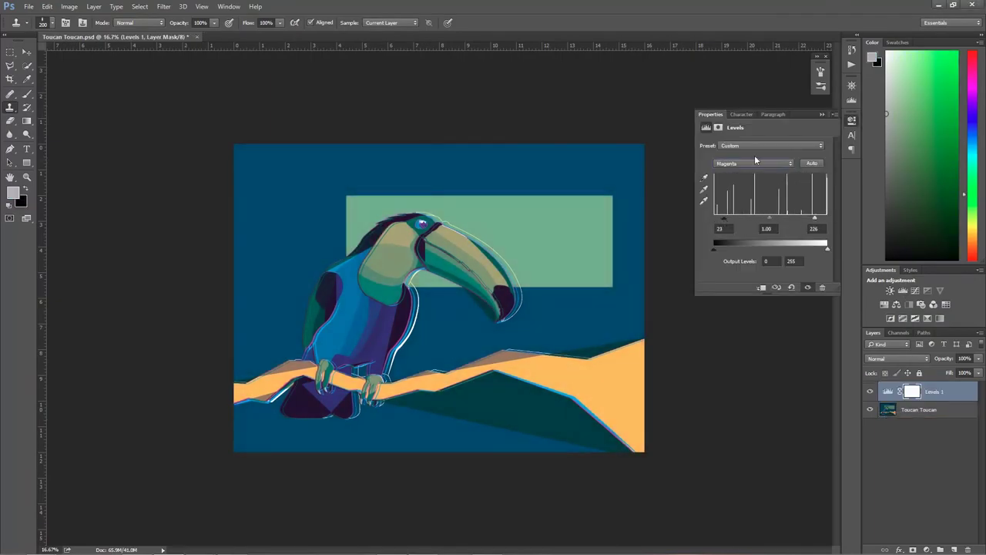
pyautogui.hotkey('alt', '6')
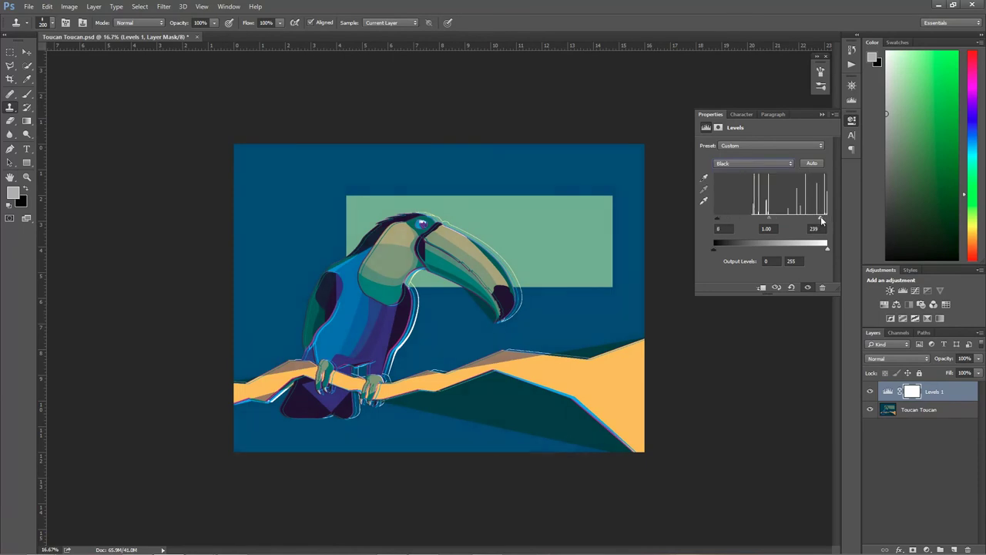
pyautogui.click(822, 114)
pyautogui.rightClick(933, 392)
pyautogui.click(898, 282)
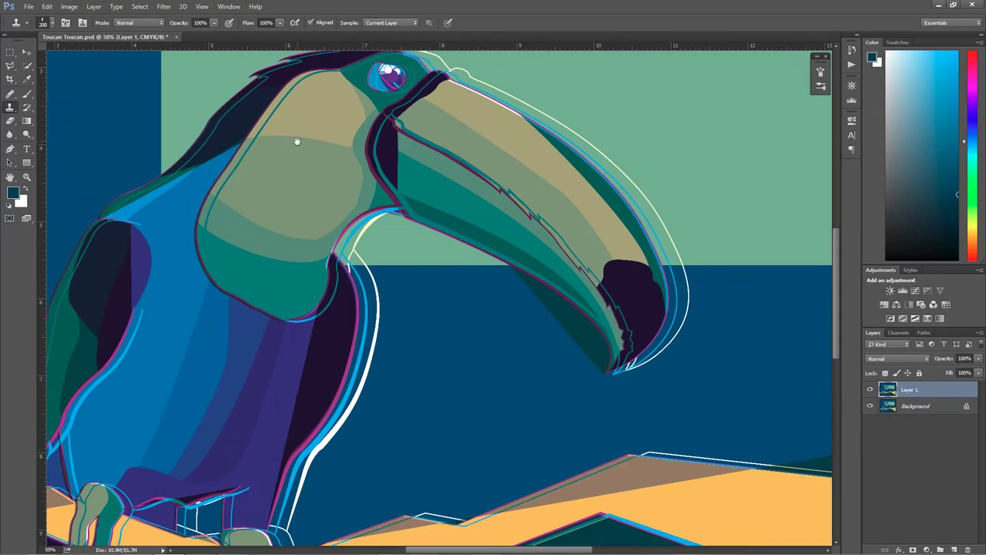
# Clone blocky glitch patches along the branch edge and onto the toucan's chest
pyautogui.hotkey('ctrl', '-')
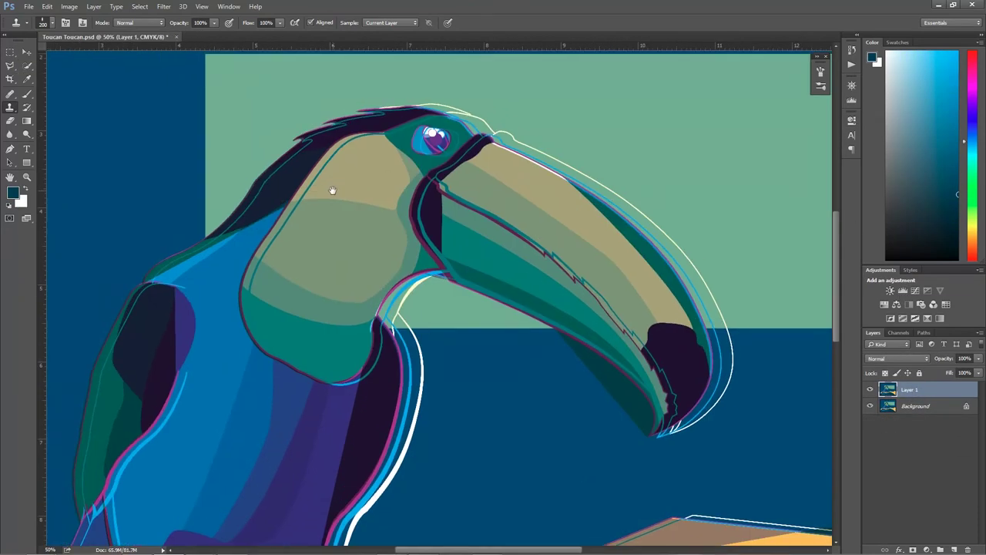
pyautogui.hotkey('ctrl', '-')
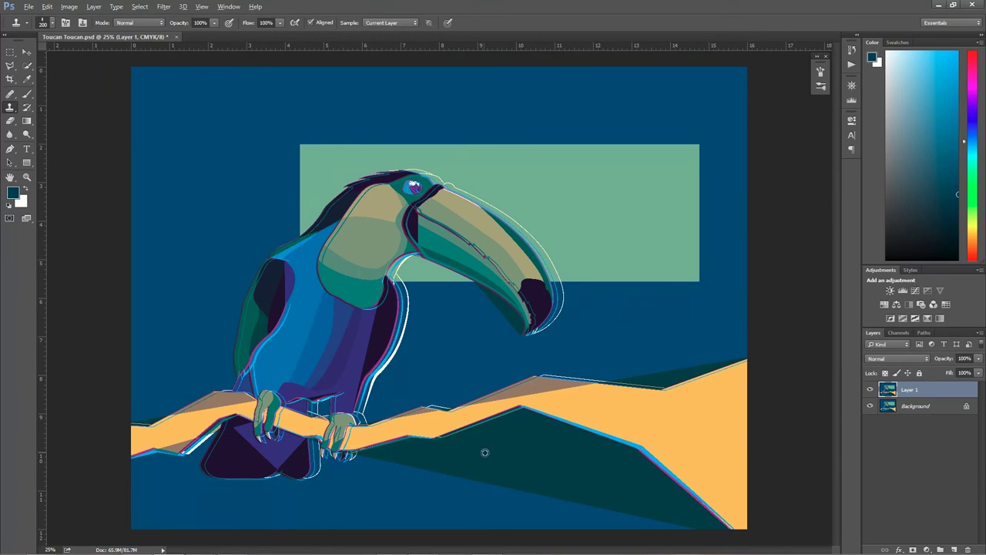
pyautogui.moveTo(723, 433); pyautogui.dragTo(139, 440)
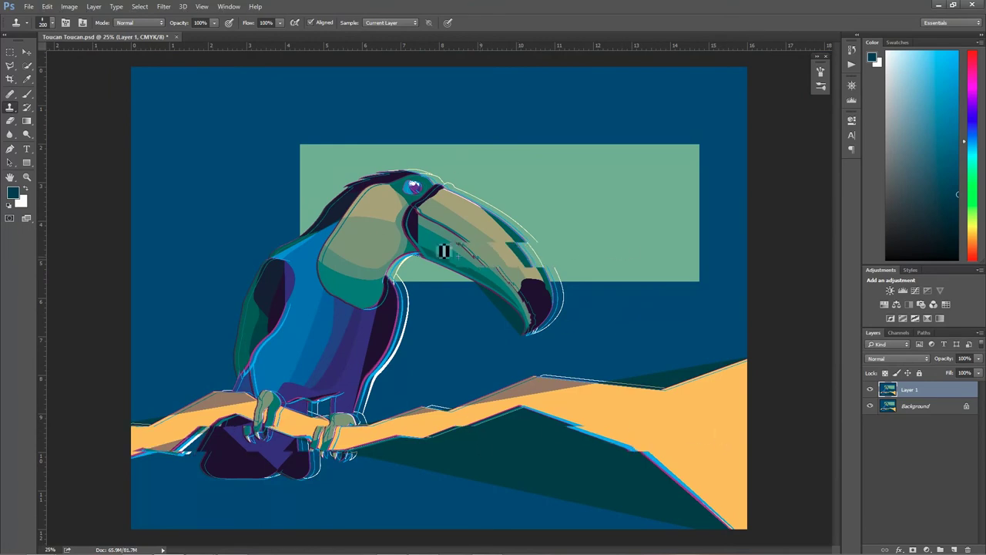
pyautogui.moveTo(374, 363); pyautogui.dragTo(316, 358)
# With a 90 px clone brush, patch the head and the green rectangle's top, then add Hue/Saturation
pyautogui.rightClick(428, 327)
pyautogui.click(579, 365)
pyautogui.press('[')
pyautogui.press('[')
pyautogui.press('[')
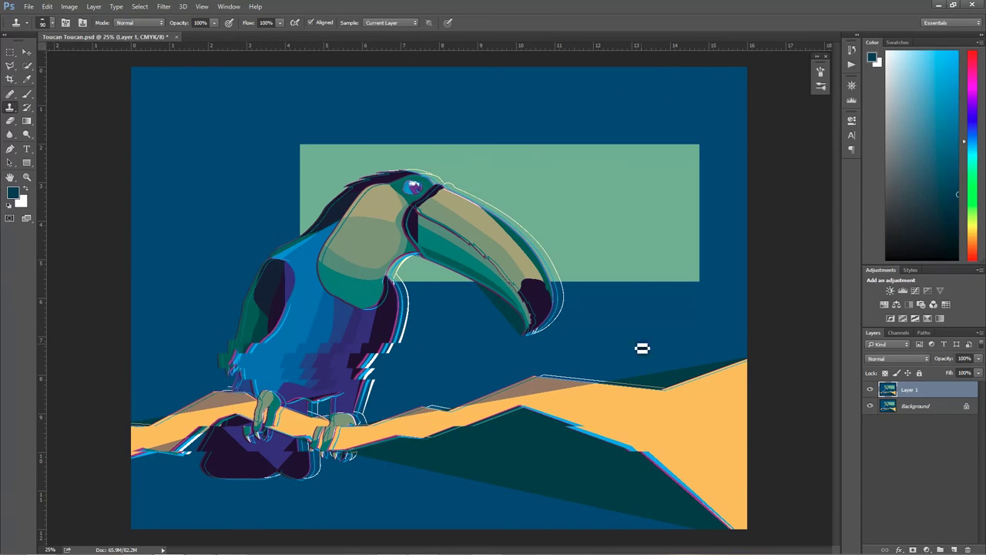
pyautogui.moveTo(374, 160); pyautogui.dragTo(373, 181)
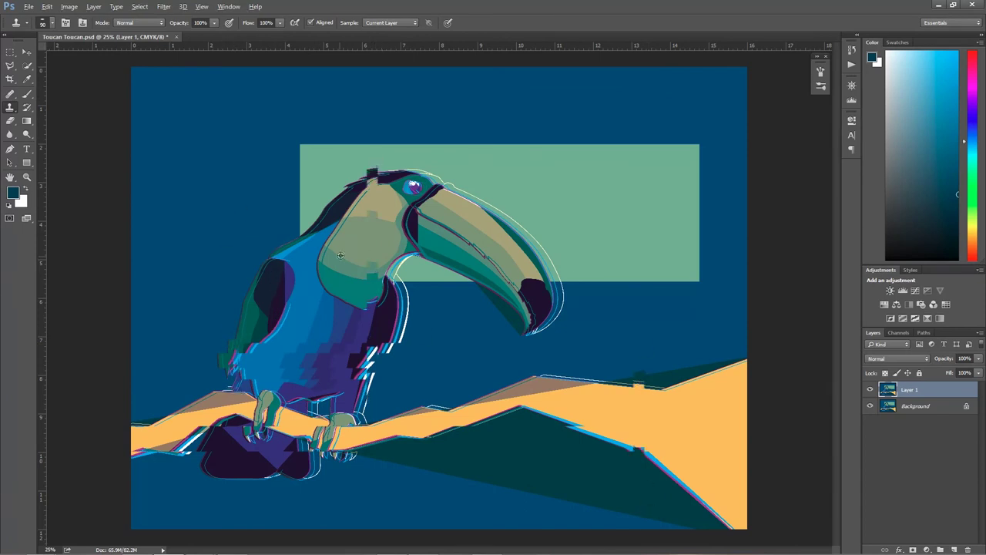
pyautogui.click(479, 173)
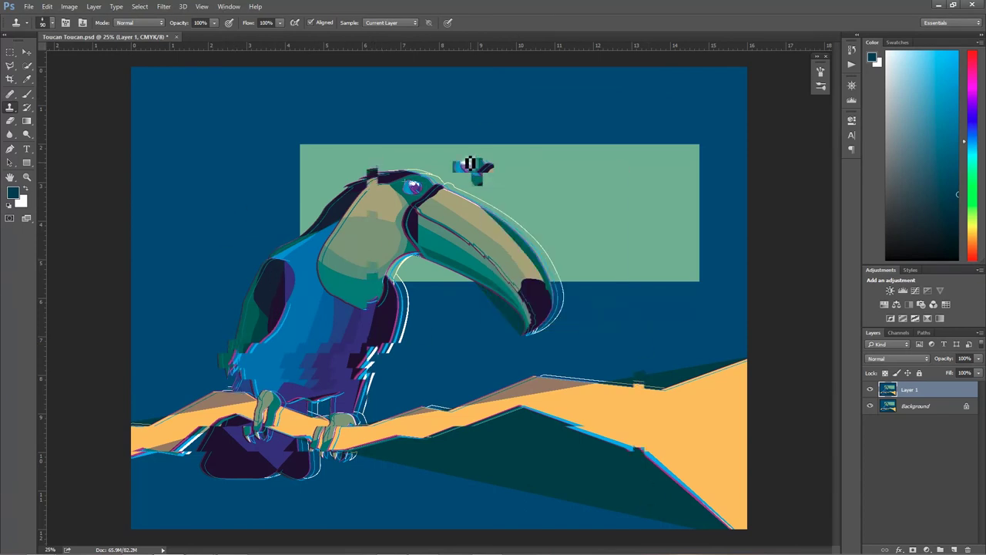
pyautogui.moveTo(479, 164); pyautogui.dragTo(300, 164)
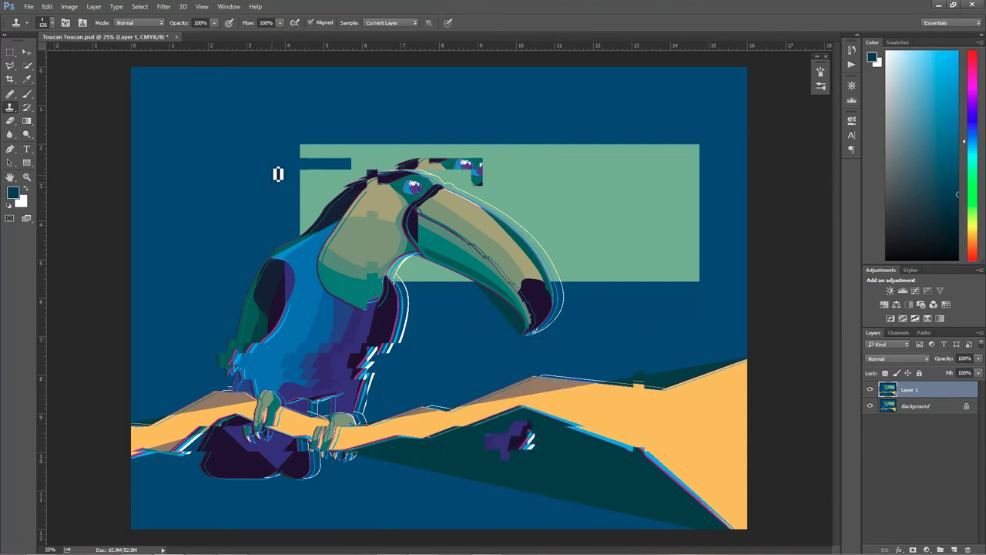
pyautogui.click(896, 304)
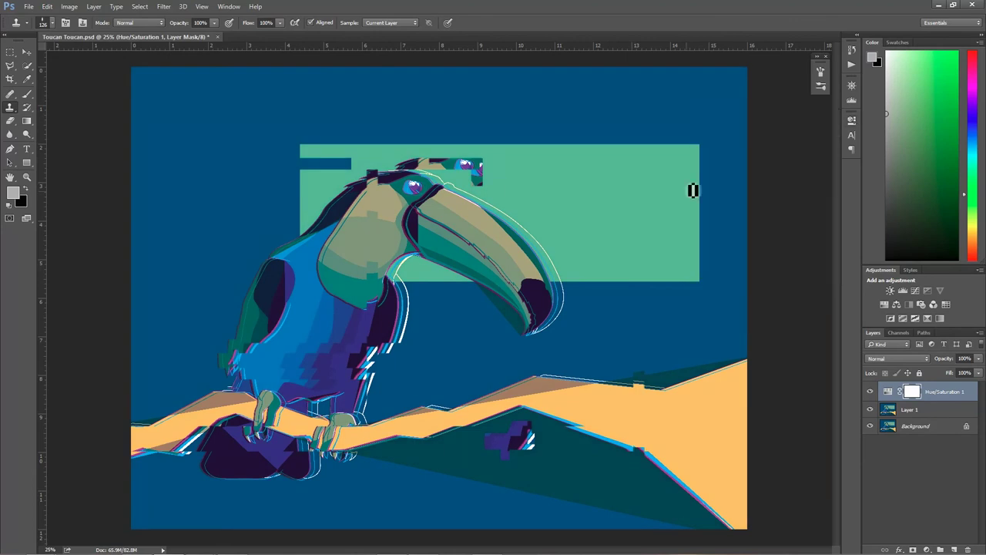
# Add a Color Balance layer pushing Midtones Cyan-Red to +79, then reselect Layer 1
pyautogui.click(901, 305)
pyautogui.moveTo(751, 166); pyautogui.dragTo(790, 167)
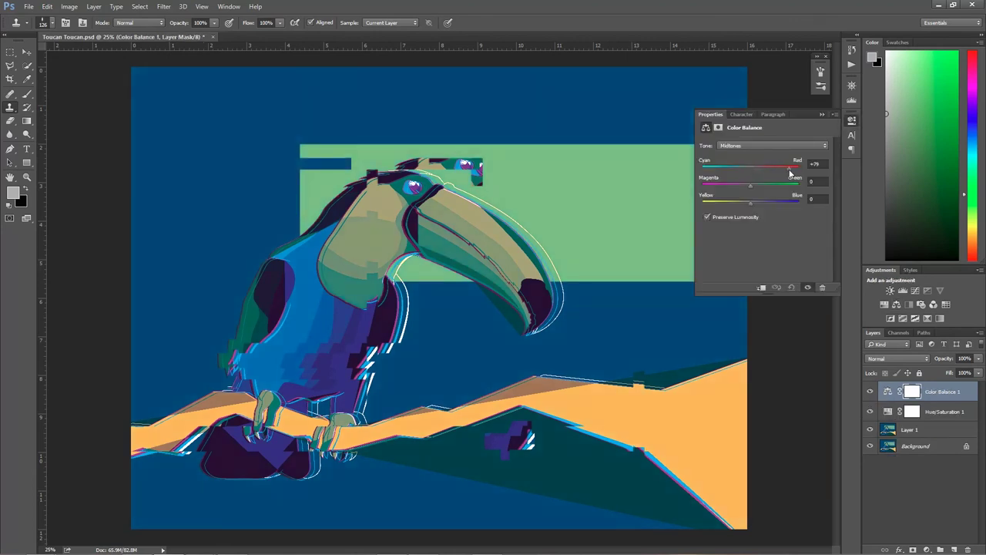
pyautogui.click(829, 114)
# Clone-stamp a vertical glitch strip down through the toucan's lower body
pyautogui.rightClick(368, 341)
pyautogui.press('Escape')
pyautogui.hotkey('alt', '[')
pyautogui.hotkey('alt', '[')
pyautogui.moveTo(221, 460); pyautogui.dragTo(229, 508)
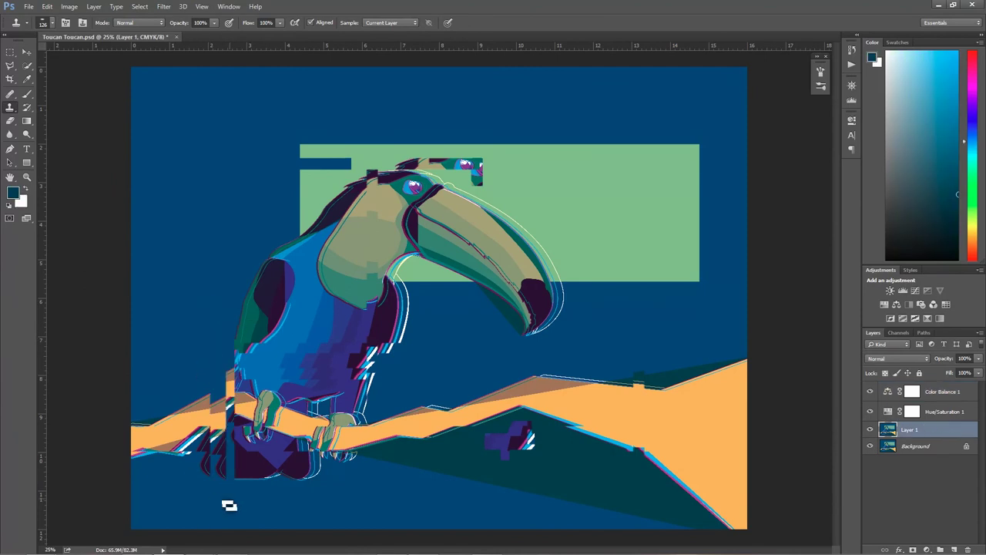
pyautogui.scroll(4, 208, 349)
pyautogui.rightClick(366, 241)
pyautogui.press('Escape')
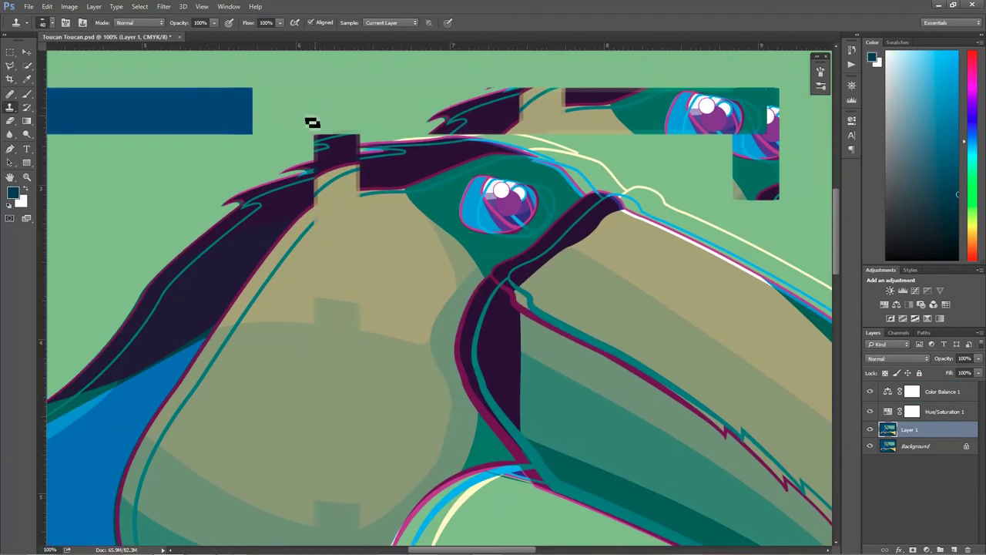
pyautogui.scroll(-5, 335, 234)
pyautogui.moveTo(267, 213); pyautogui.dragTo(284, 280)
pyautogui.scroll(-4, 603, 196)
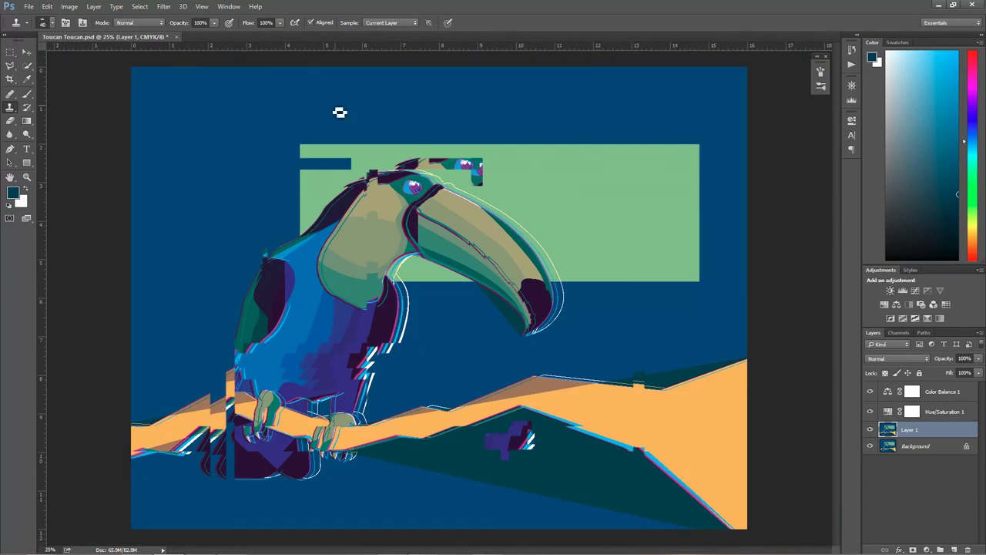
# Add a second Hue/Saturation layer with Hue −31 and ready the brush for its mask
pyautogui.press('m')
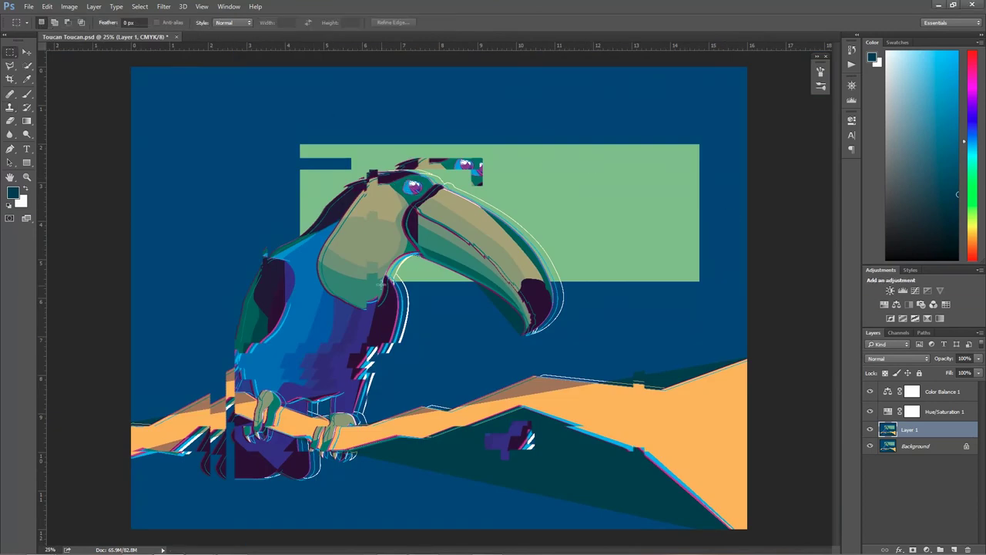
pyautogui.click(891, 306)
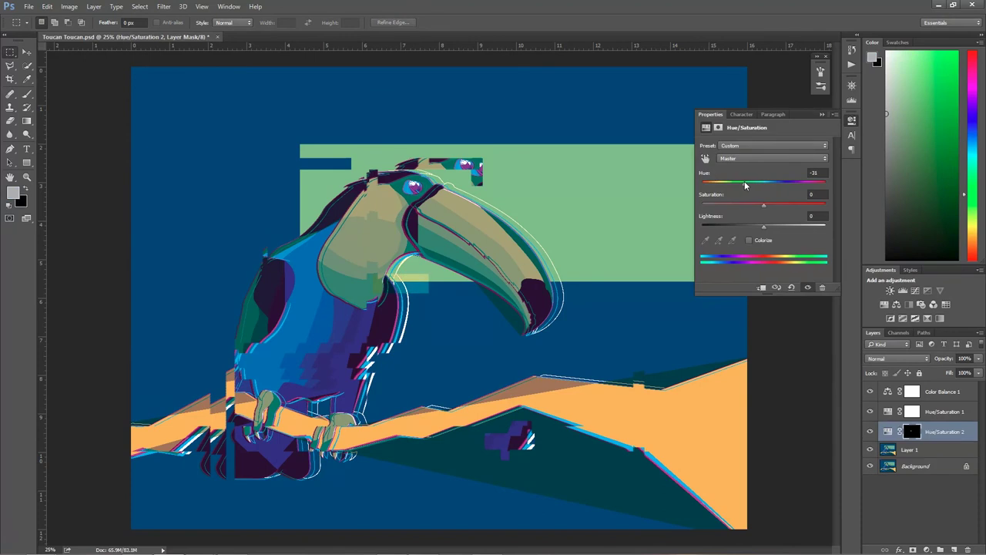
pyautogui.press('b')
pyautogui.rightClick(239, 252)
pyautogui.press('Escape')
pyautogui.rightClick(277, 296)
pyautogui.press('Escape')
# Paint vertical bands on the mask to reveal the hue shift over the body and right side
pyautogui.moveTo(257, 220); pyautogui.dragTo(257, 493)
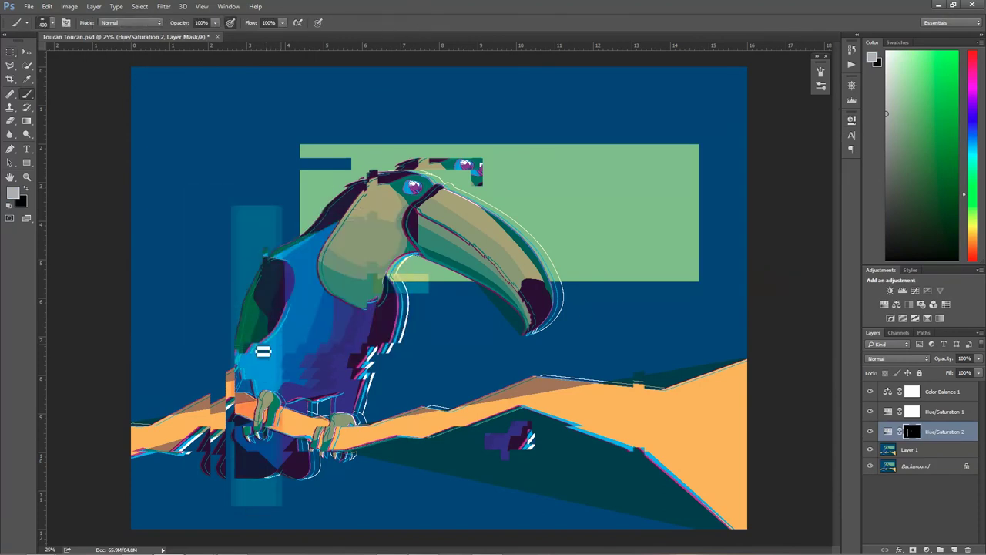
pyautogui.moveTo(260, 351); pyautogui.dragTo(269, 459)
pyautogui.moveTo(198, 373); pyautogui.dragTo(208, 416)
pyautogui.moveTo(676, 254); pyautogui.dragTo(677, 323)
pyautogui.rightClick(652, 294)
pyautogui.press('Escape')
pyautogui.moveTo(640, 362); pyautogui.dragTo(720, 319)
# Set the brush size to 60 px
pyautogui.scroll(6, 418, 186)
pyautogui.rightClick(365, 232)
pyautogui.write('60')
pyautogui.press('Return')
# On a new Layer 2, select the purple iris with an ellipse and paint it dark
pyautogui.keyDown('ctrl'); pyautogui.click(941, 550); pyautogui.keyUp('ctrl')
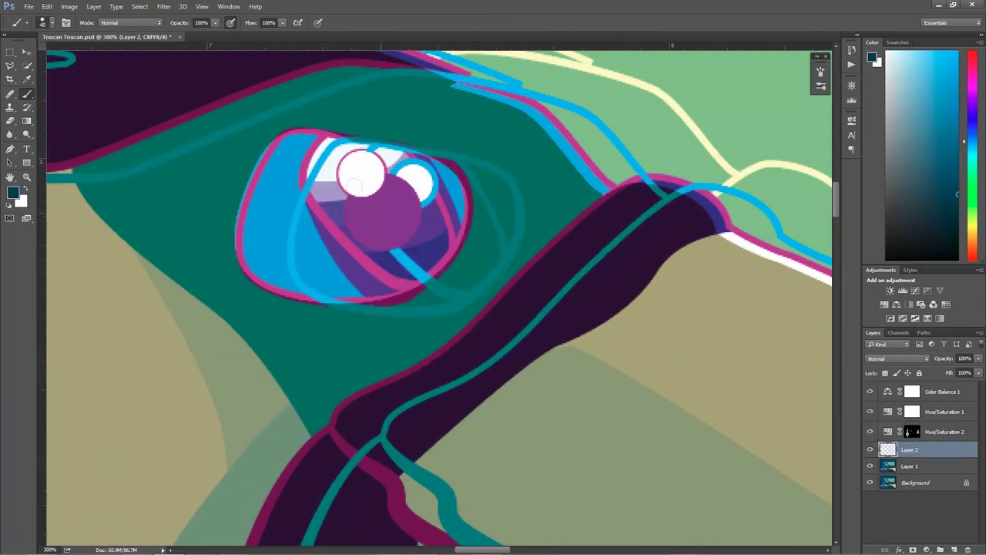
pyautogui.press('m')
pyautogui.moveTo(423, 248); pyautogui.dragTo(345, 173)
pyautogui.press('b')
pyautogui.hotkey('alt', 'BackSpace')
pyautogui.moveTo(978, 359); pyautogui.dragTo(983, 370)
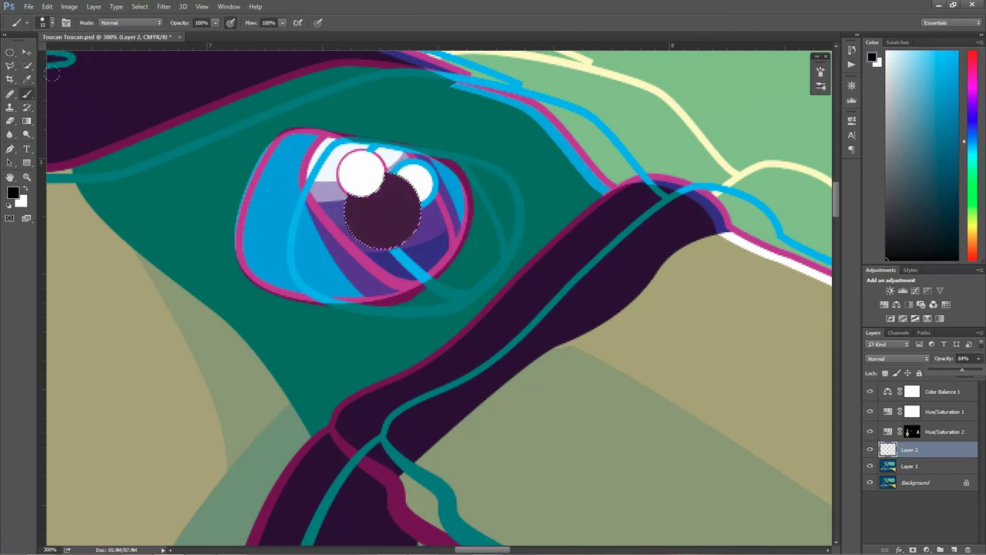
pyautogui.press('m')
pyautogui.hotkey('ctrl', '0')
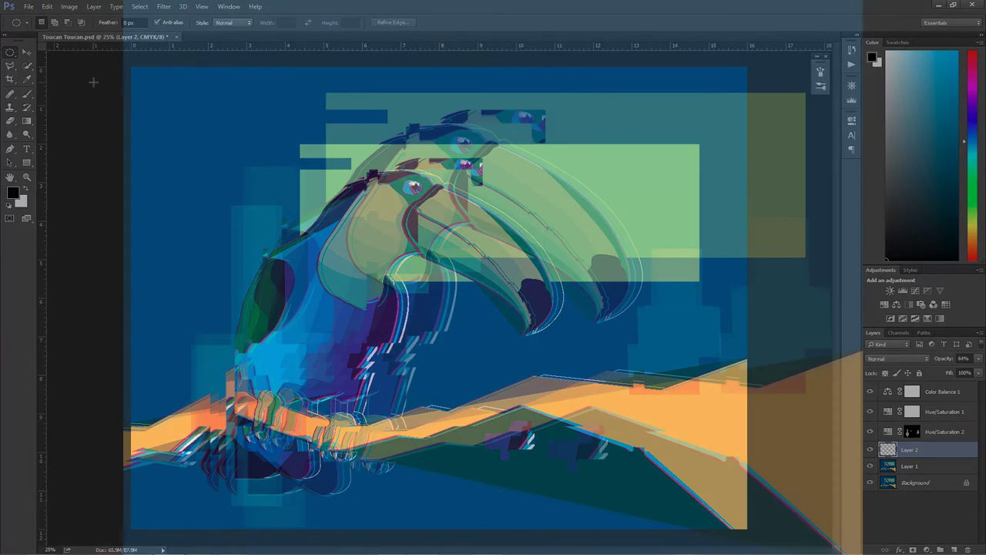